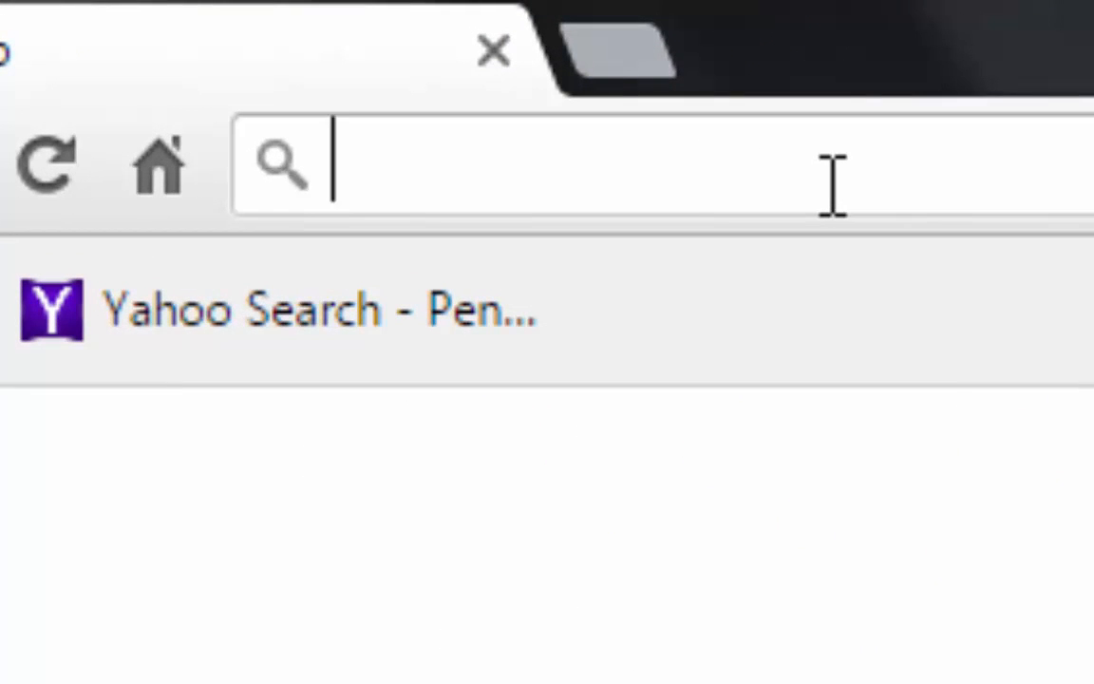
# Search the web for "blogger" and open the blogger.com result
pyautogui.write('blogg')
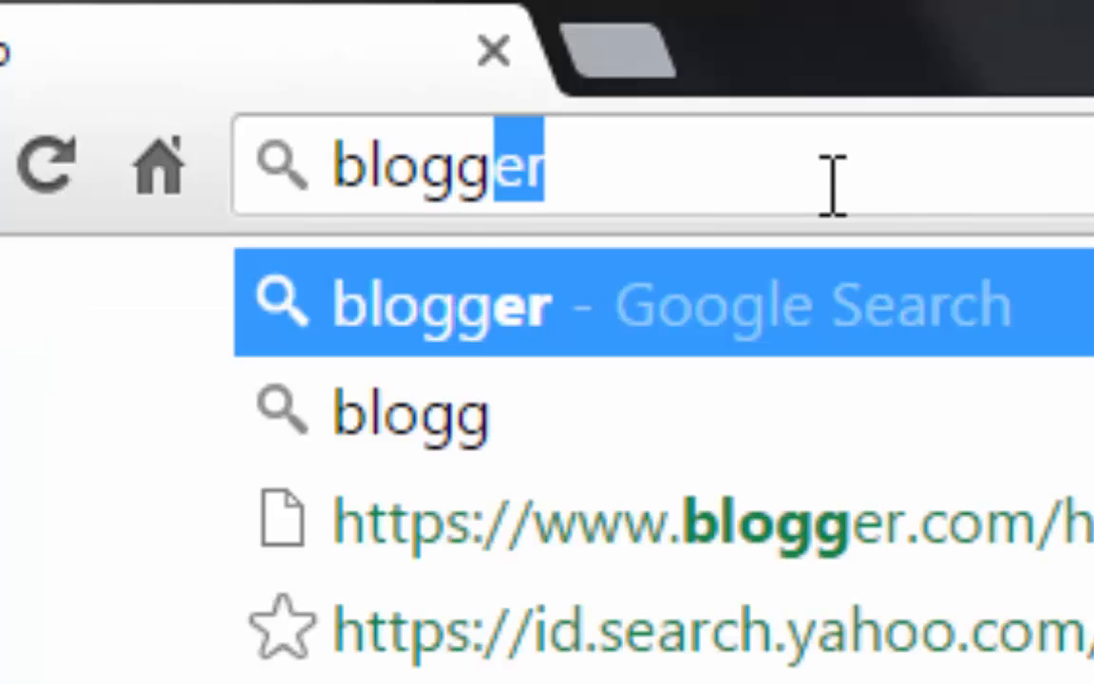
pyautogui.press('Return')
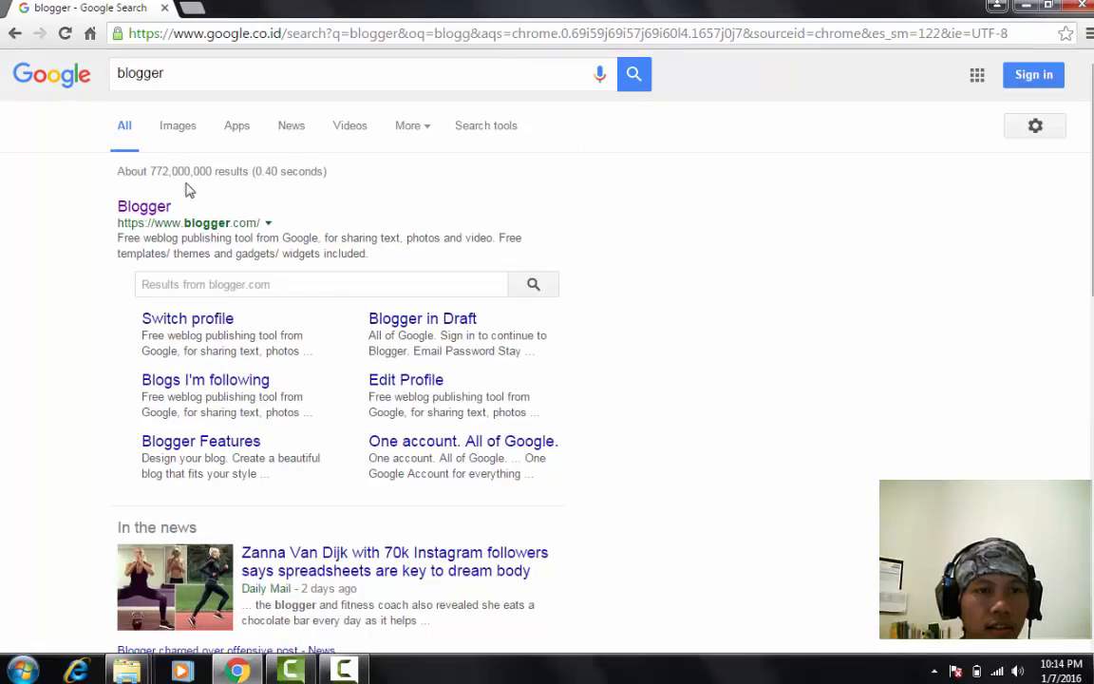
pyautogui.click(144, 208)
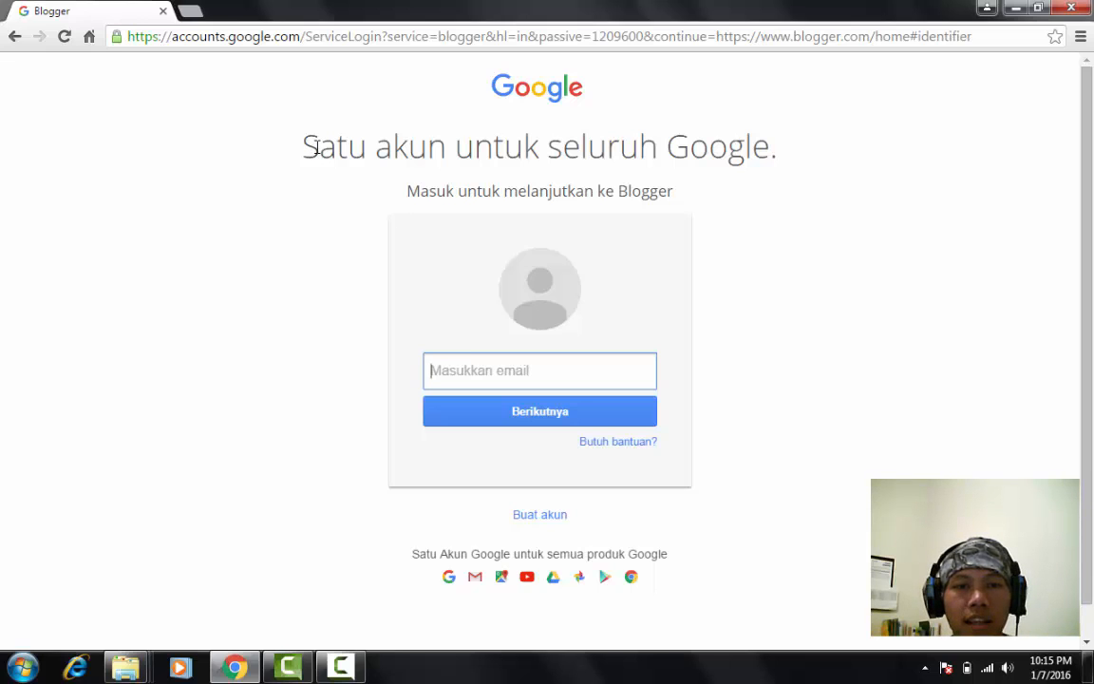
pyautogui.moveTo(302, 148); pyautogui.dragTo(390, 142)
pyautogui.click(393, 109)
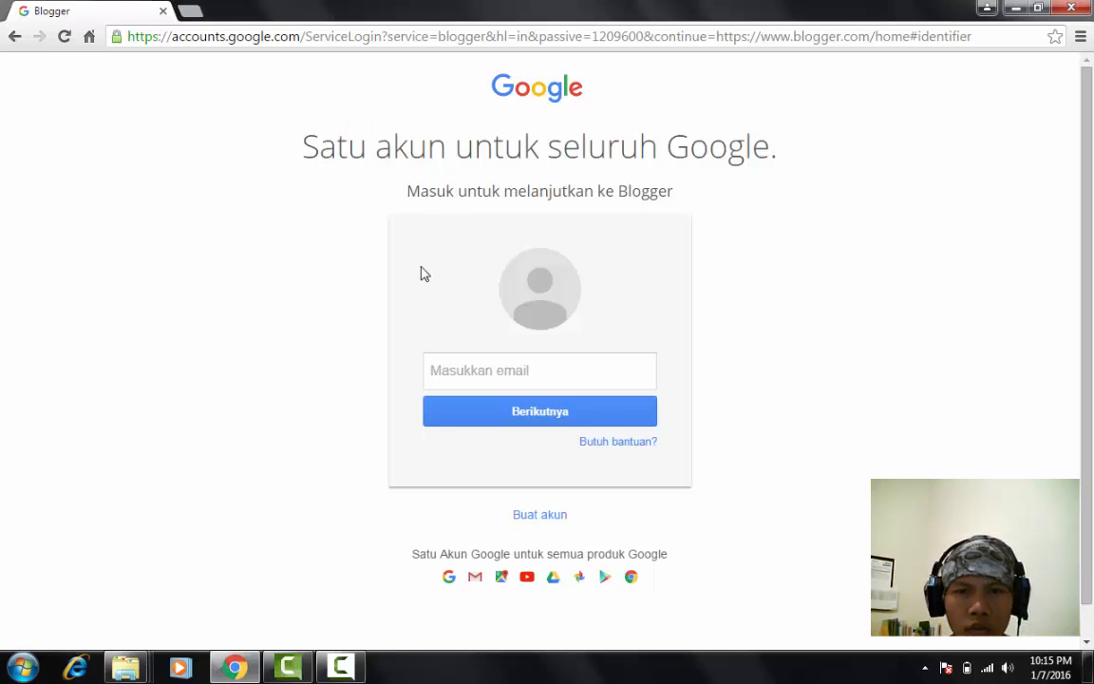
pyautogui.click(432, 362)
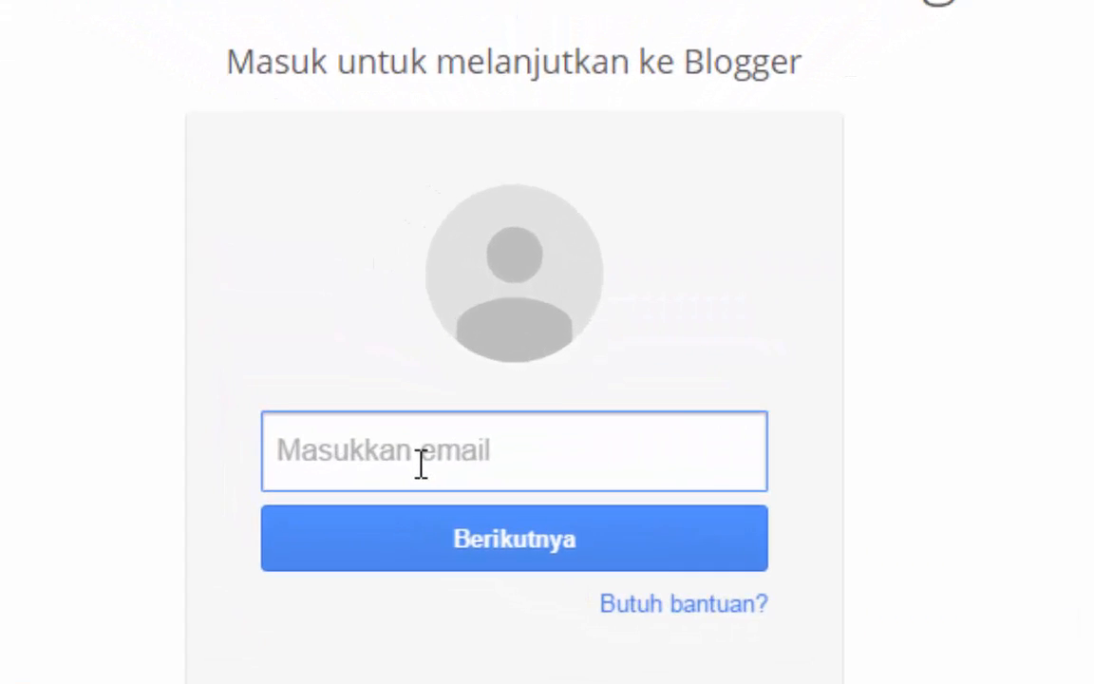
pyautogui.write('riki')
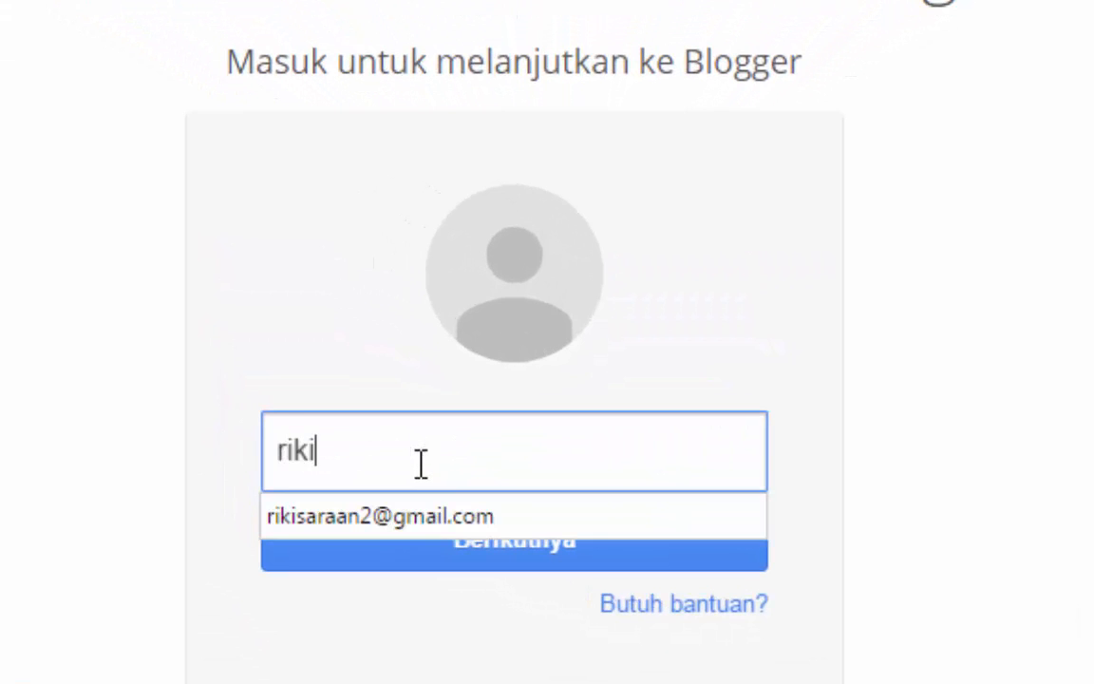
pyautogui.press('Down')
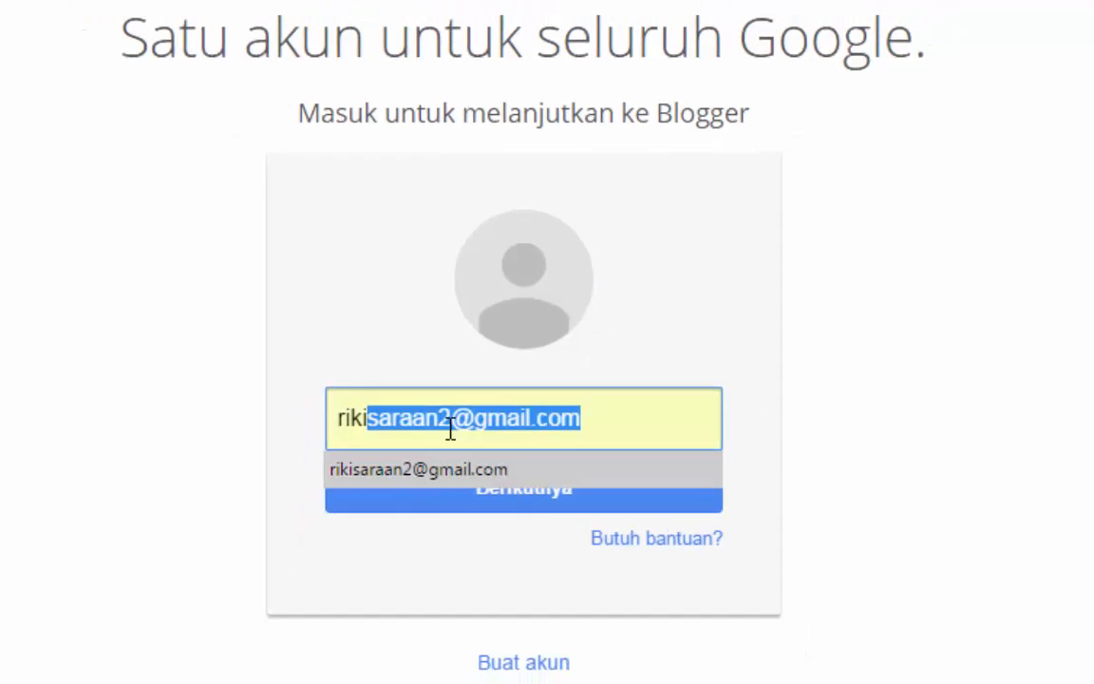
pyautogui.press('Return')
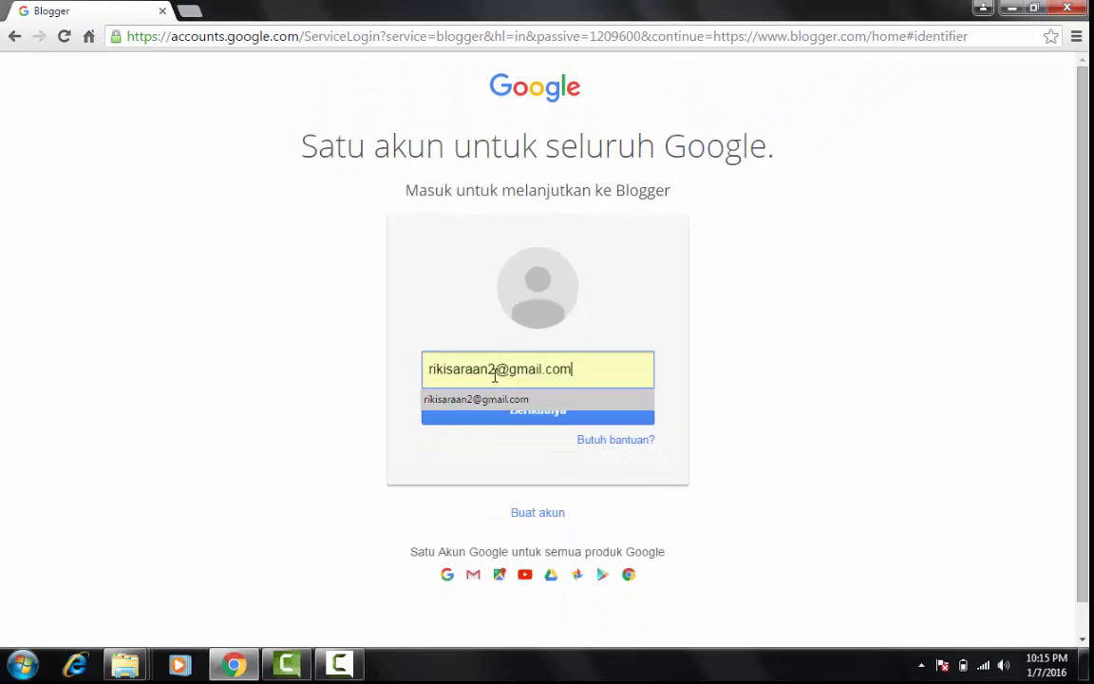
pyautogui.hotkey('ctrl', 'a')
pyautogui.press('BackSpace')
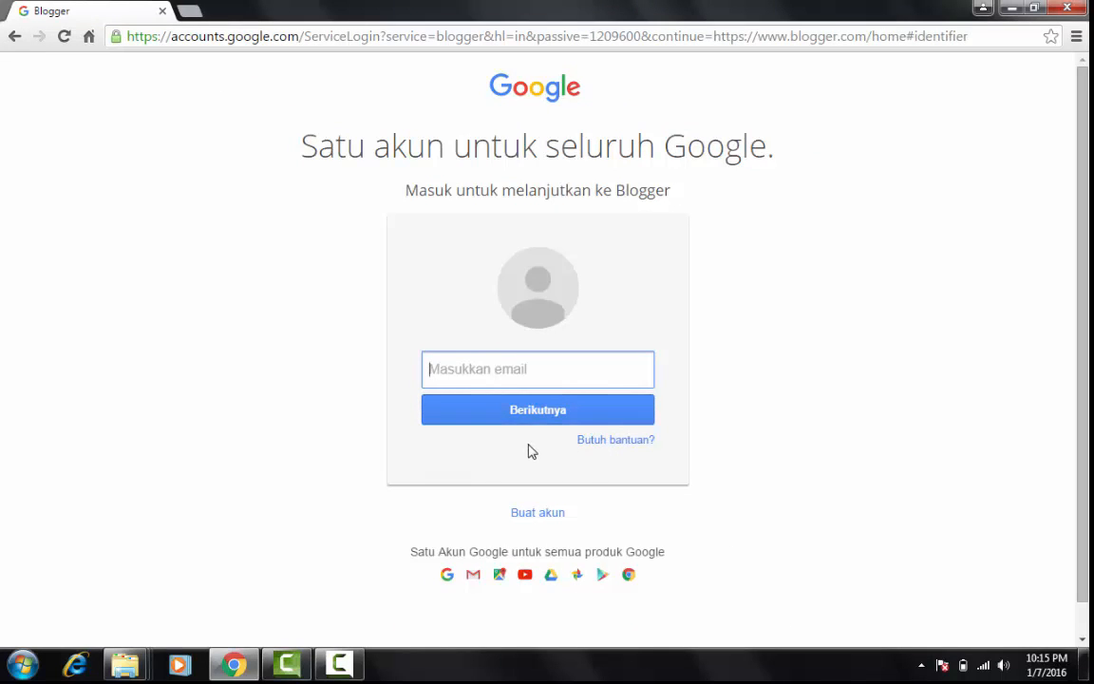
# Look over the form for creating a new Google account, and return to the sign-in page
pyautogui.click(527, 514)
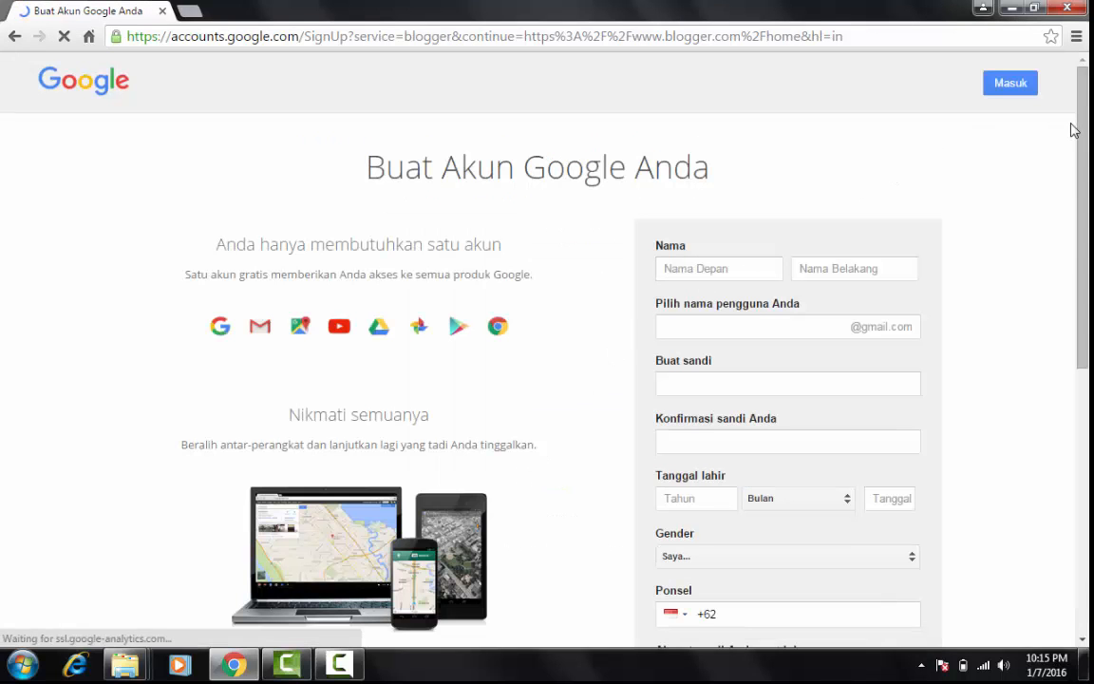
pyautogui.scroll(-2, 538, 314)
pyautogui.scroll(-2, 538, 342)
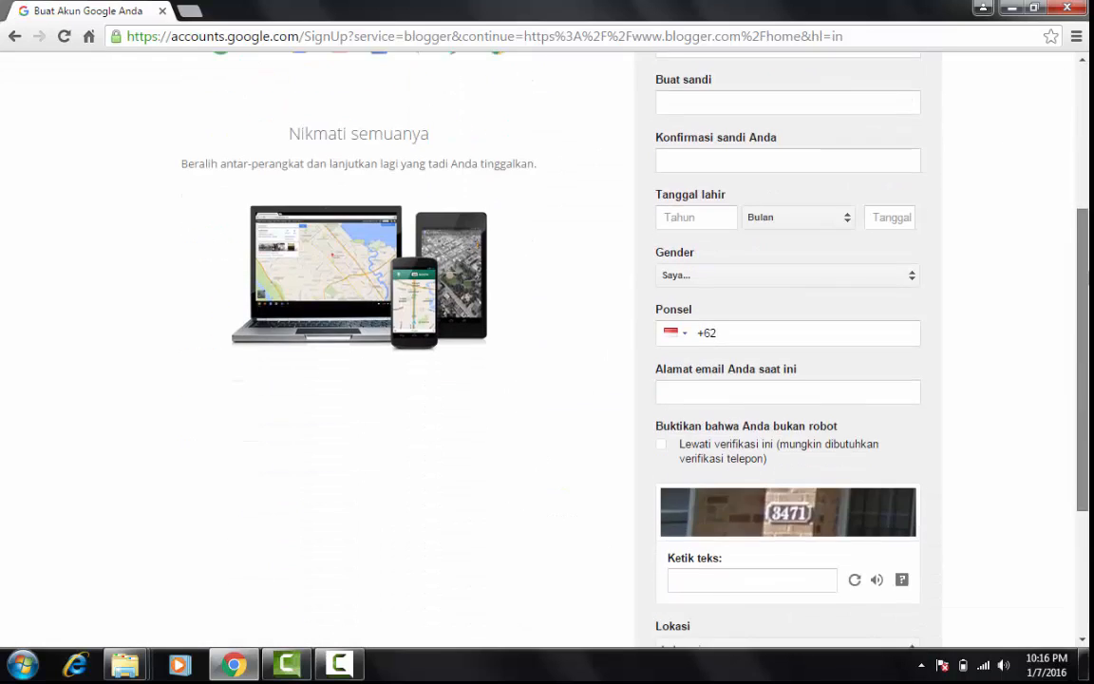
pyautogui.scroll(3, 538, 342)
pyautogui.moveTo(1084, 160); pyautogui.dragTo(1089, 109)
pyautogui.click(1015, 88)
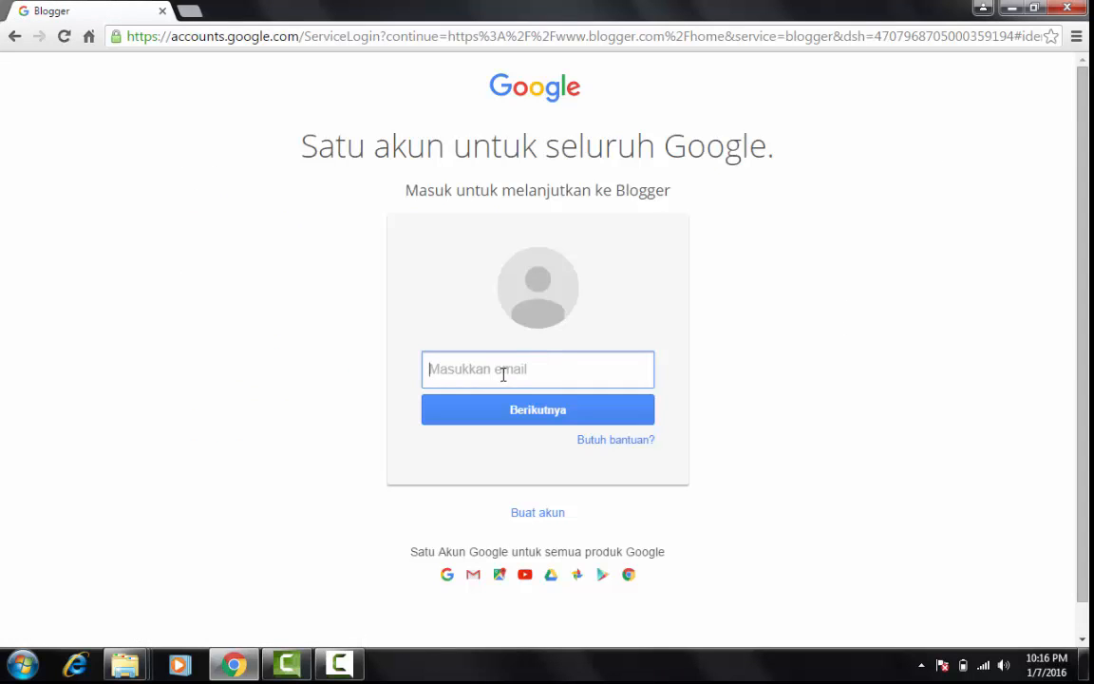
# Enter the Google account's email address and continue to the password prompt
pyautogui.write('riki')
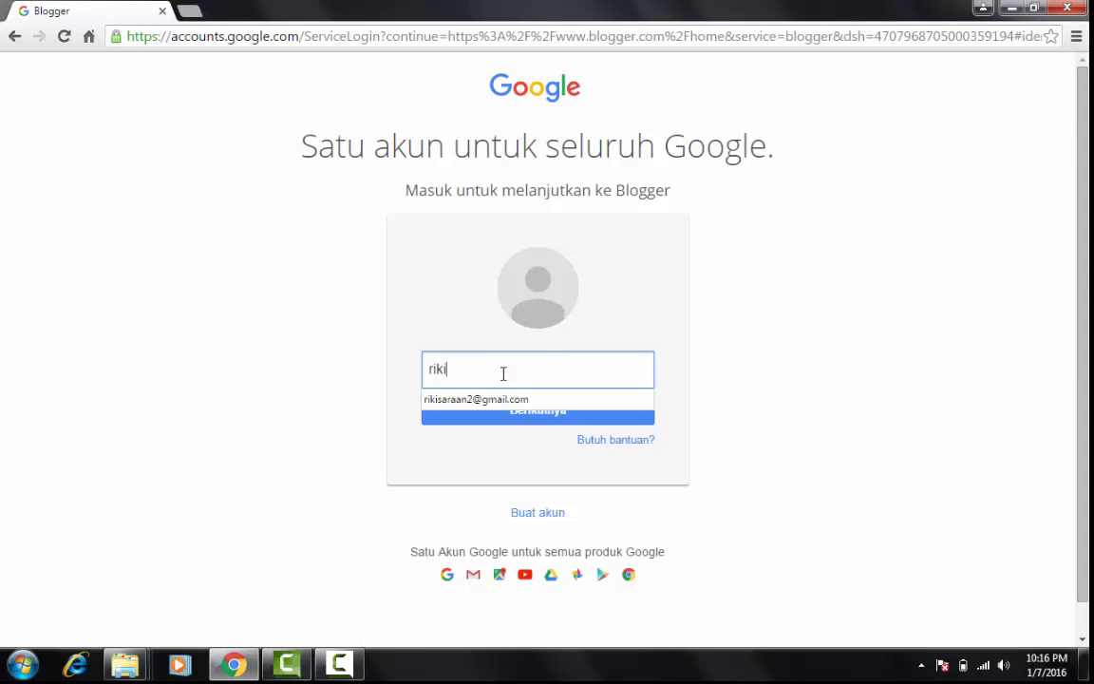
pyautogui.press('Down')
pyautogui.press('Return')
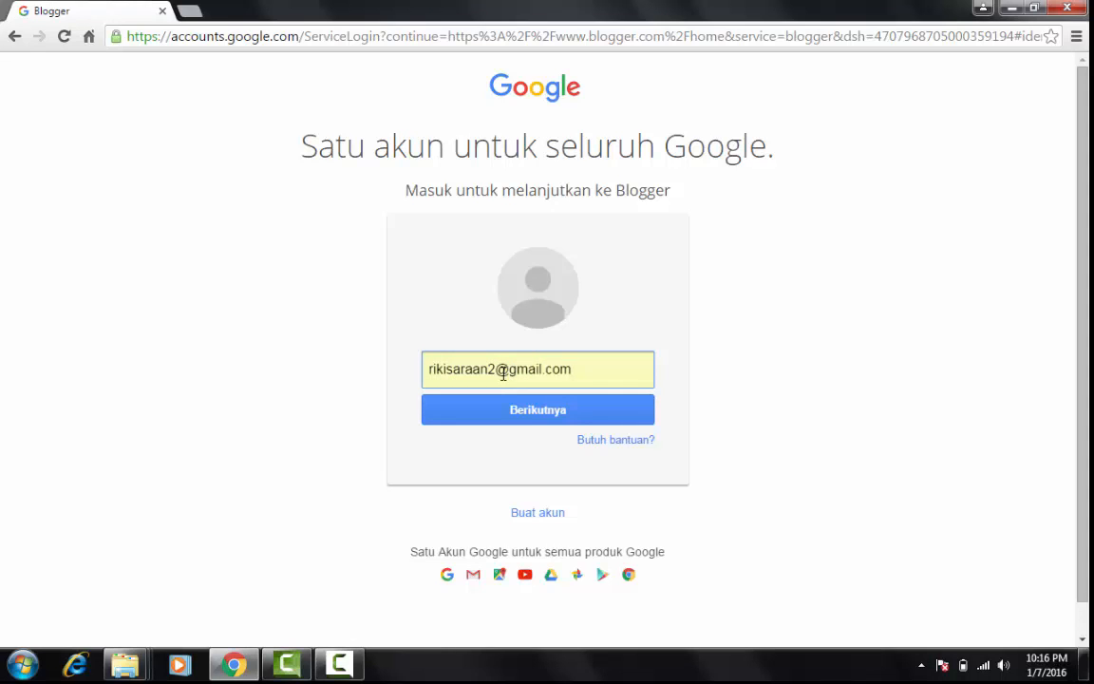
pyautogui.moveTo(573, 360); pyautogui.dragTo(426, 367)
pyautogui.click(661, 365)
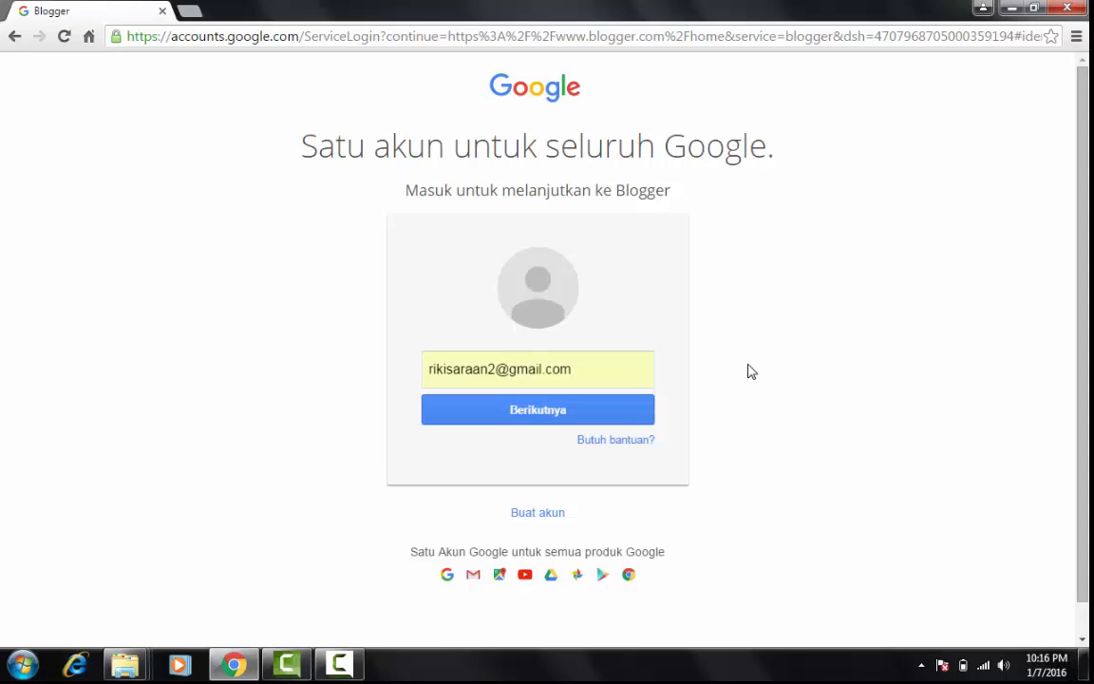
pyautogui.click(635, 417)
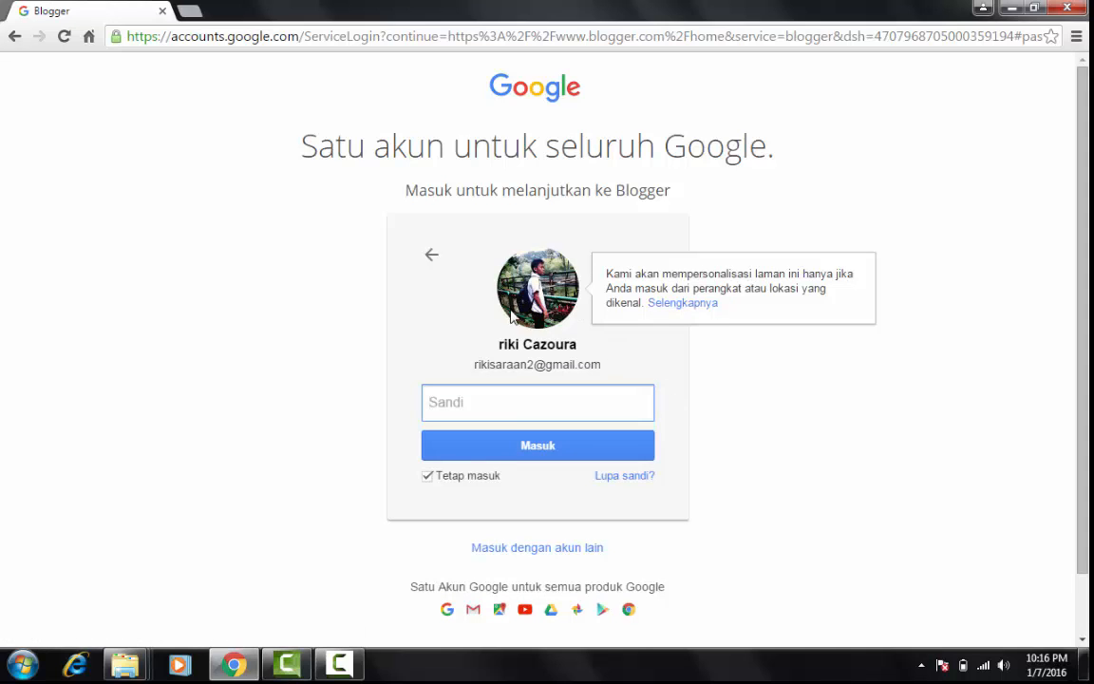
# Dismiss the Windows color scheme message, enter the account password and sign in to Blogger
pyautogui.click(411, 295)
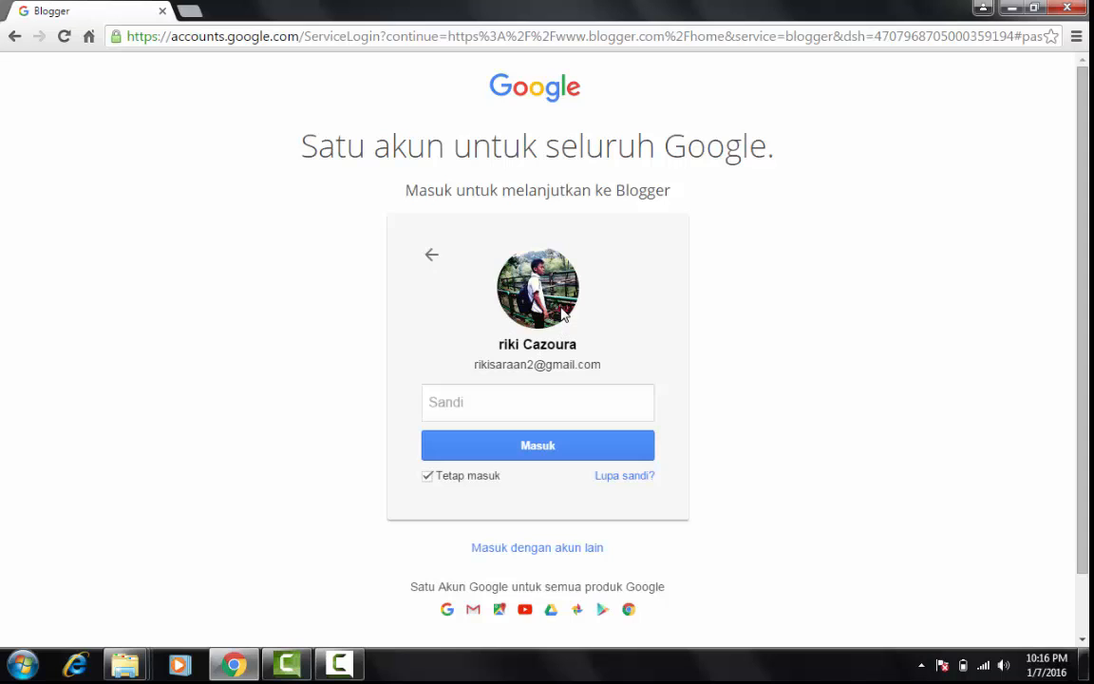
pyautogui.click(477, 401)
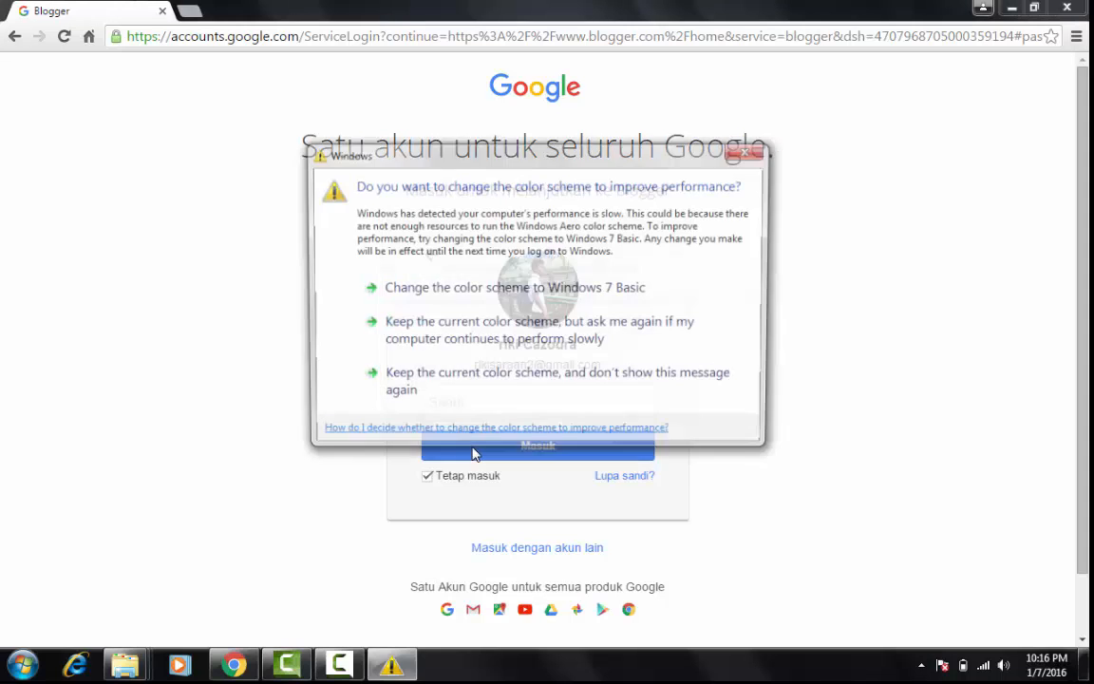
pyautogui.click(745, 151)
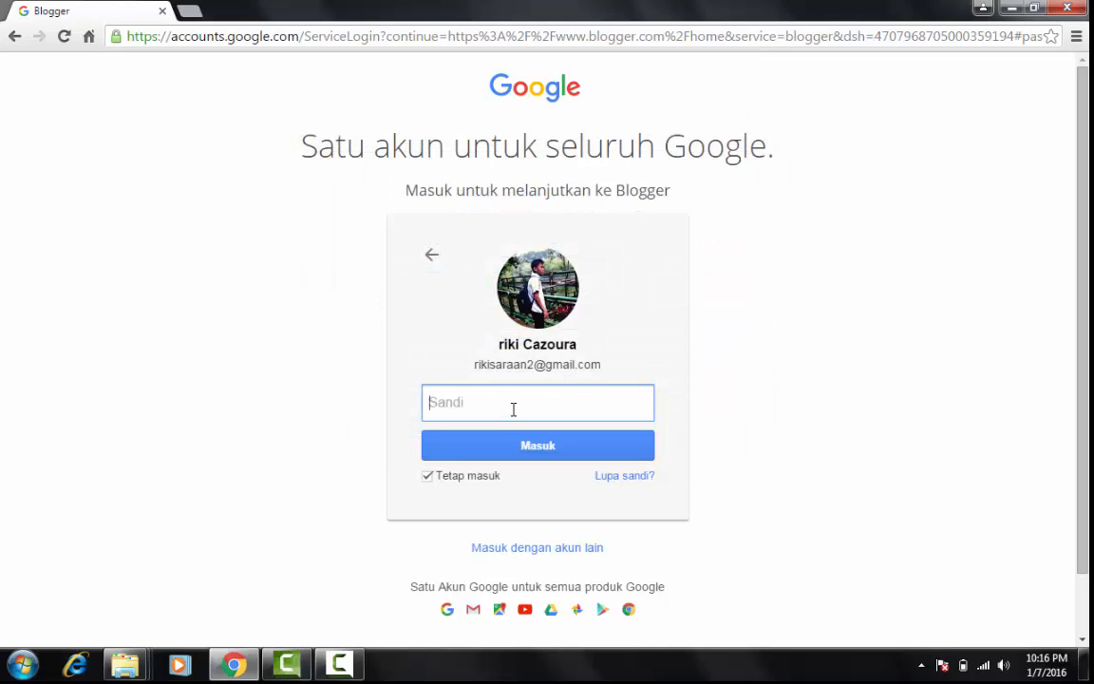
pyautogui.write('•')
pyautogui.press('Return')
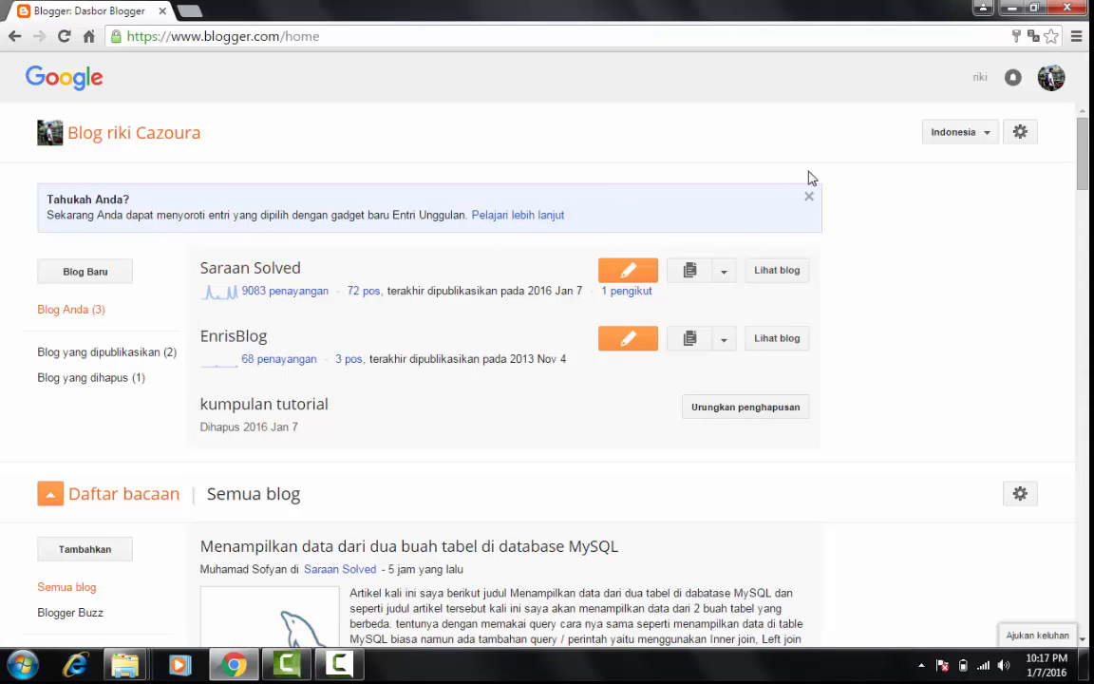
pyautogui.moveTo(1084, 168); pyautogui.dragTo(1084, 129)
pyautogui.click(1020, 132)
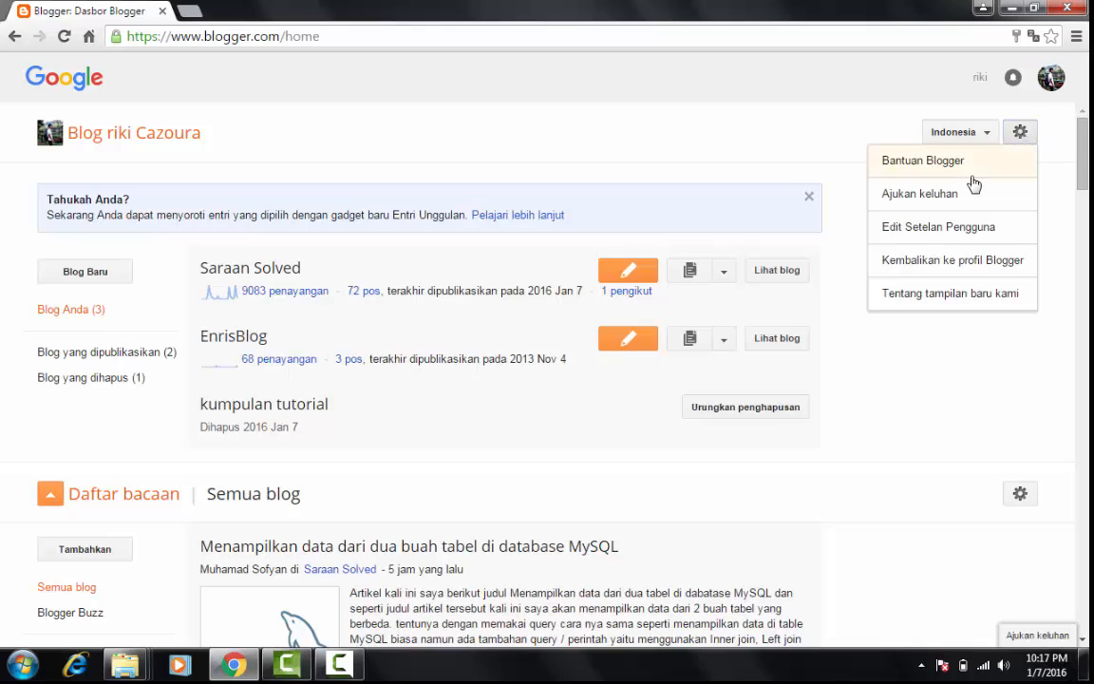
pyautogui.click(902, 335)
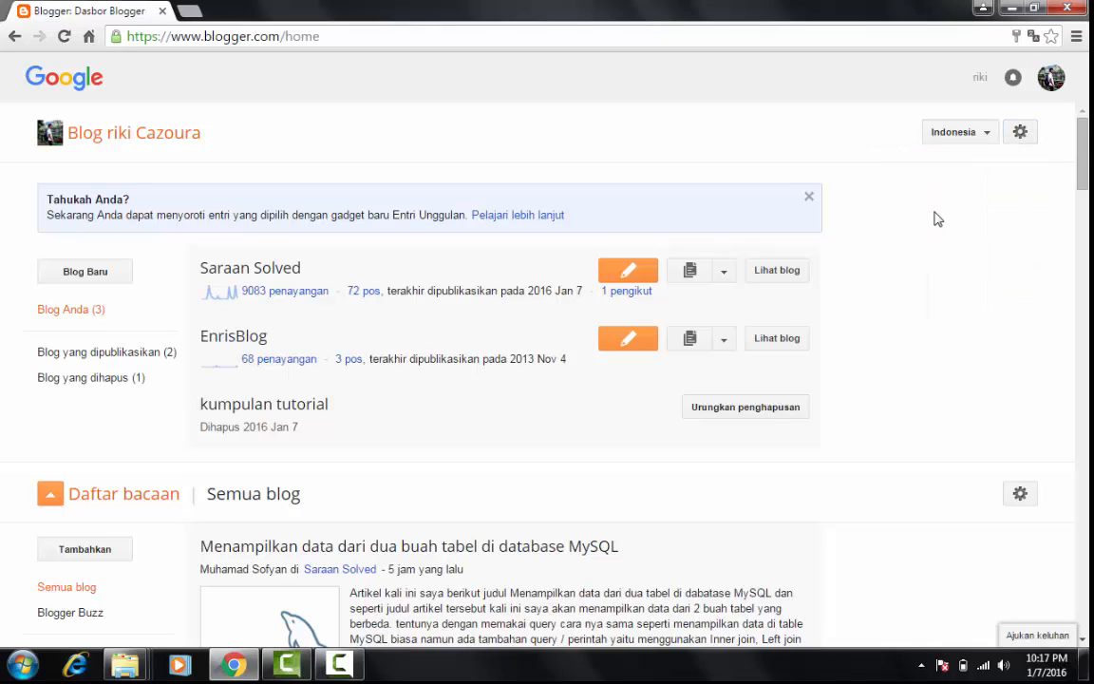
# Switch the Blogger dashboard language to English (United States)
pyautogui.click(965, 136)
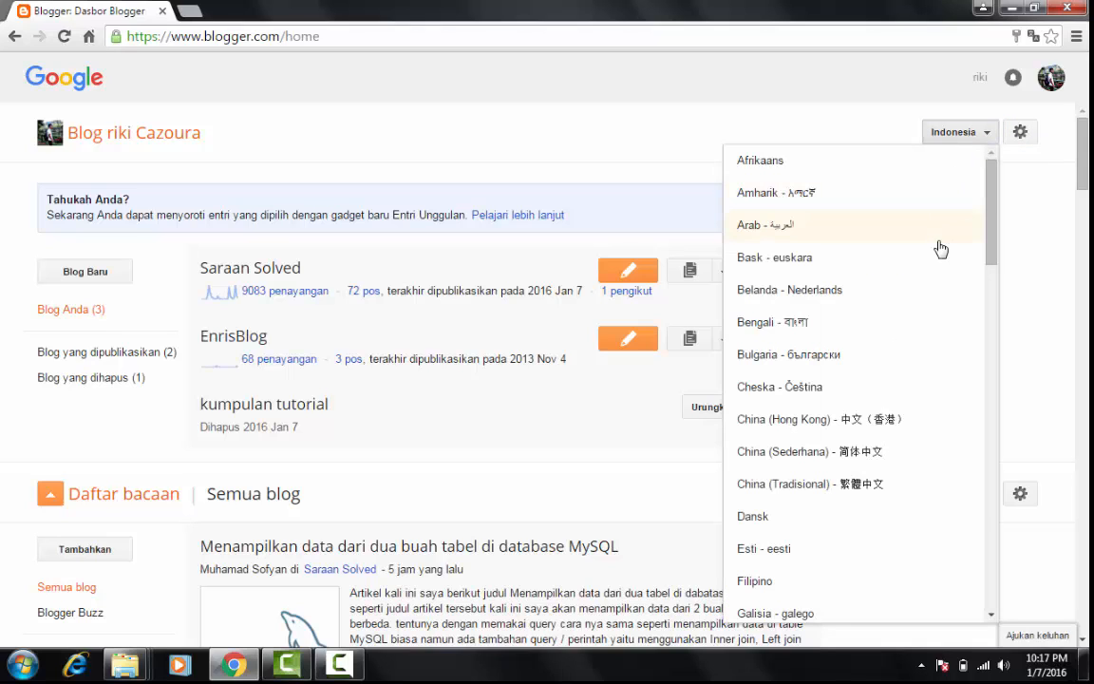
pyautogui.moveTo(994, 224)
pyautogui.mouseDown()
pyautogui.moveTo(995, 252)
pyautogui.moveTo(992, 205)
pyautogui.mouseUp()
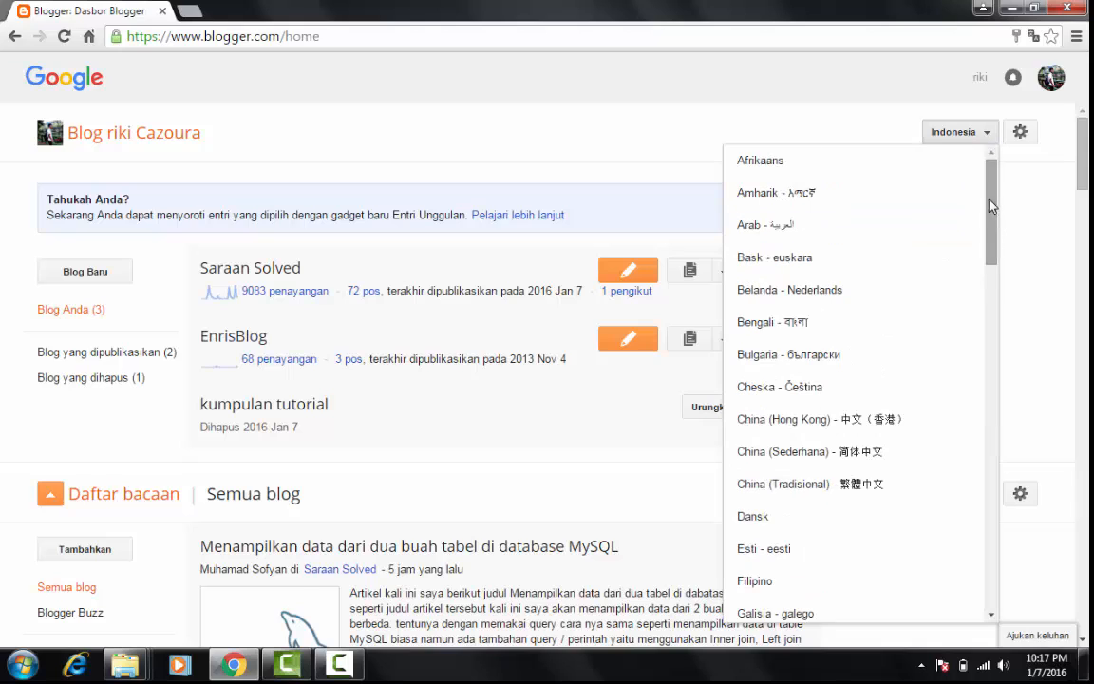
pyautogui.click(979, 138)
pyautogui.click(978, 138)
pyautogui.moveTo(989, 219); pyautogui.dragTo(991, 310)
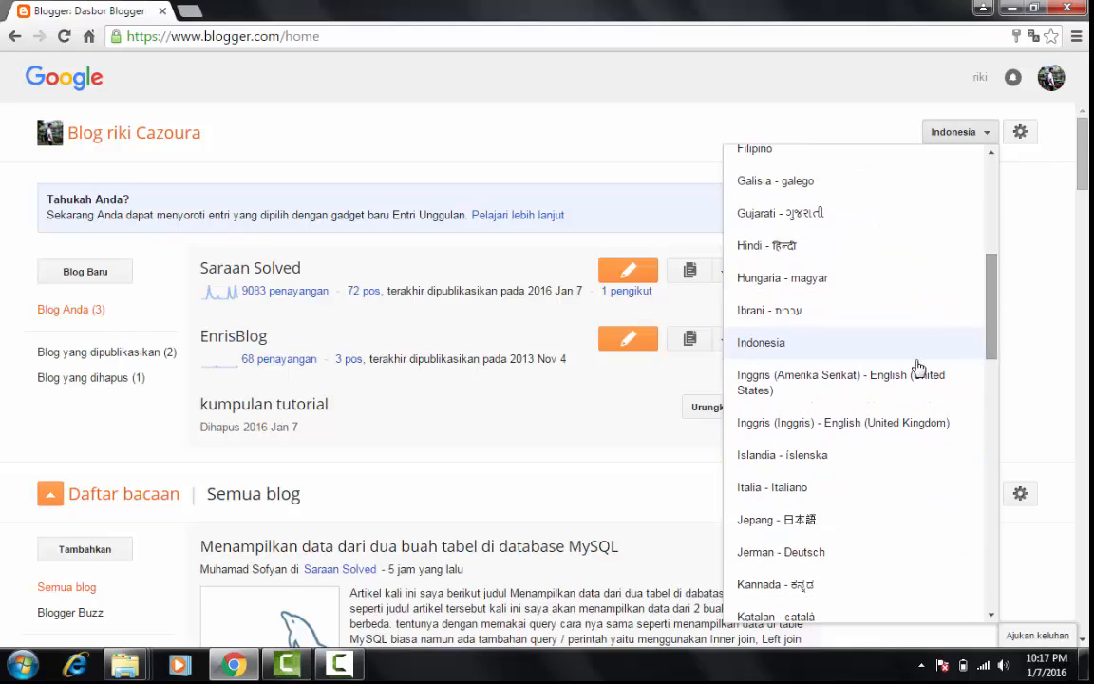
pyautogui.click(861, 380)
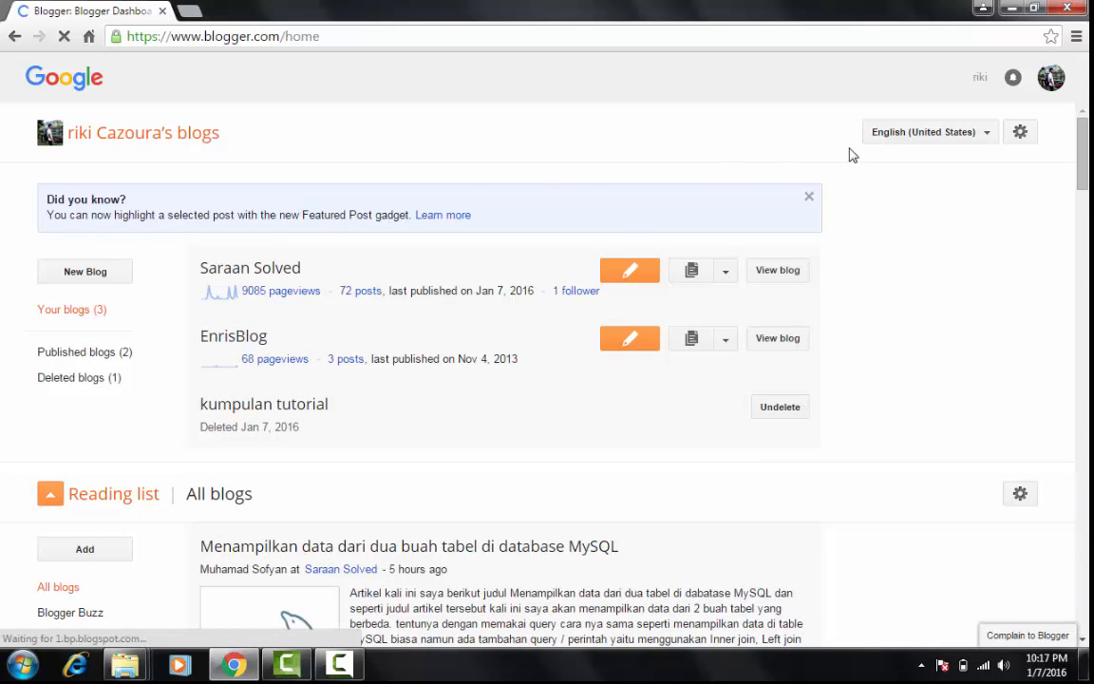
# Switch the Blogger dashboard language back to Indonesian
pyautogui.click(896, 130)
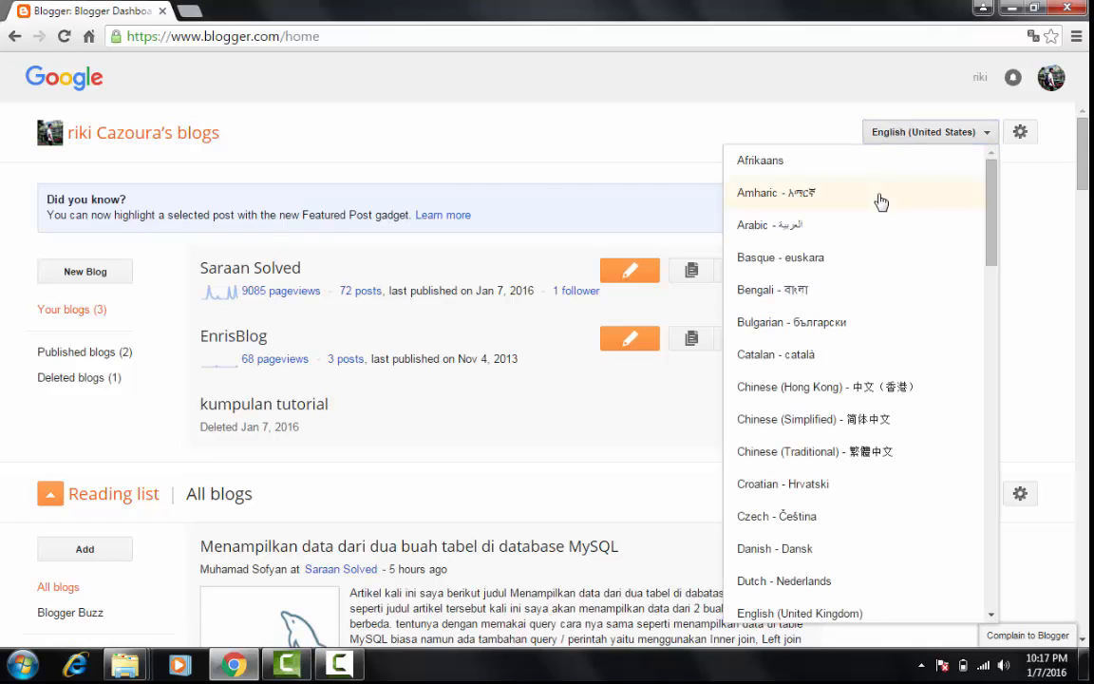
pyautogui.moveTo(993, 246); pyautogui.dragTo(989, 389)
pyautogui.click(838, 452)
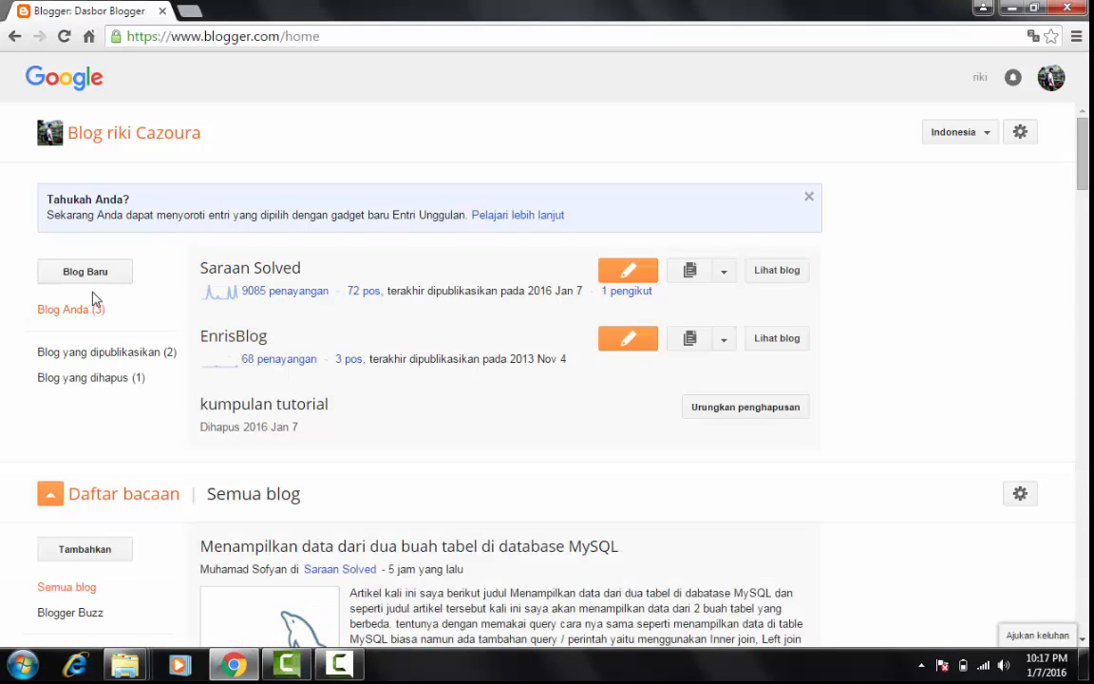
# Start creating a new blog and look through the available templates
pyautogui.click(242, 275)
pyautogui.click(98, 282)
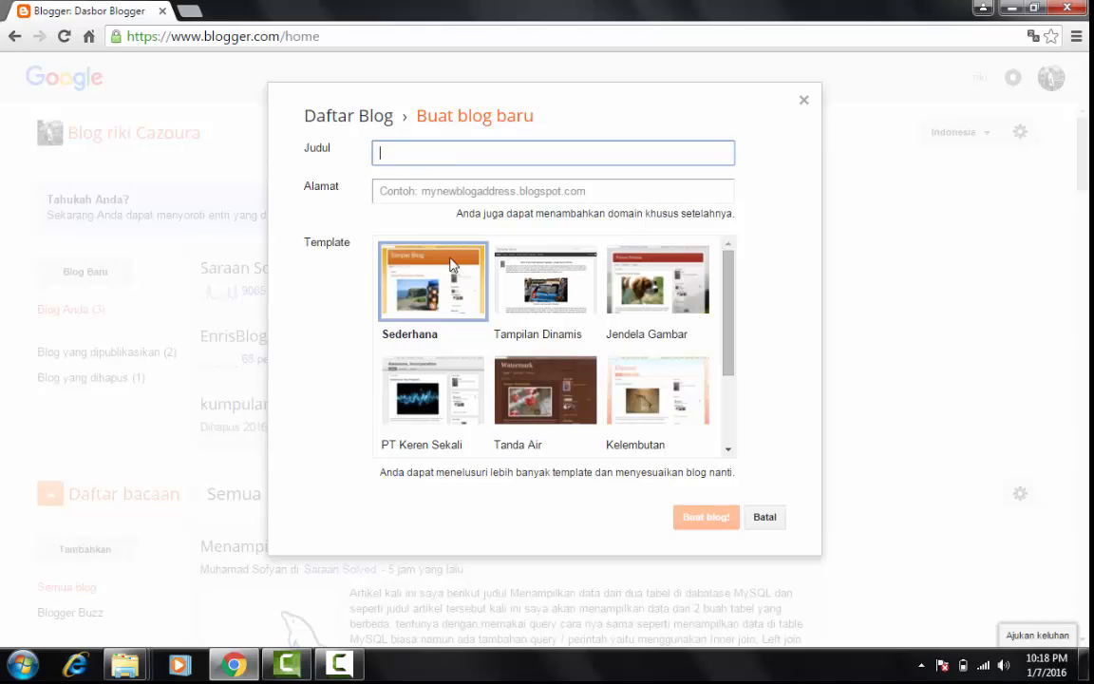
pyautogui.moveTo(728, 293)
pyautogui.mouseDown()
pyautogui.moveTo(741, 418)
pyautogui.moveTo(729, 269)
pyautogui.mouseUp()
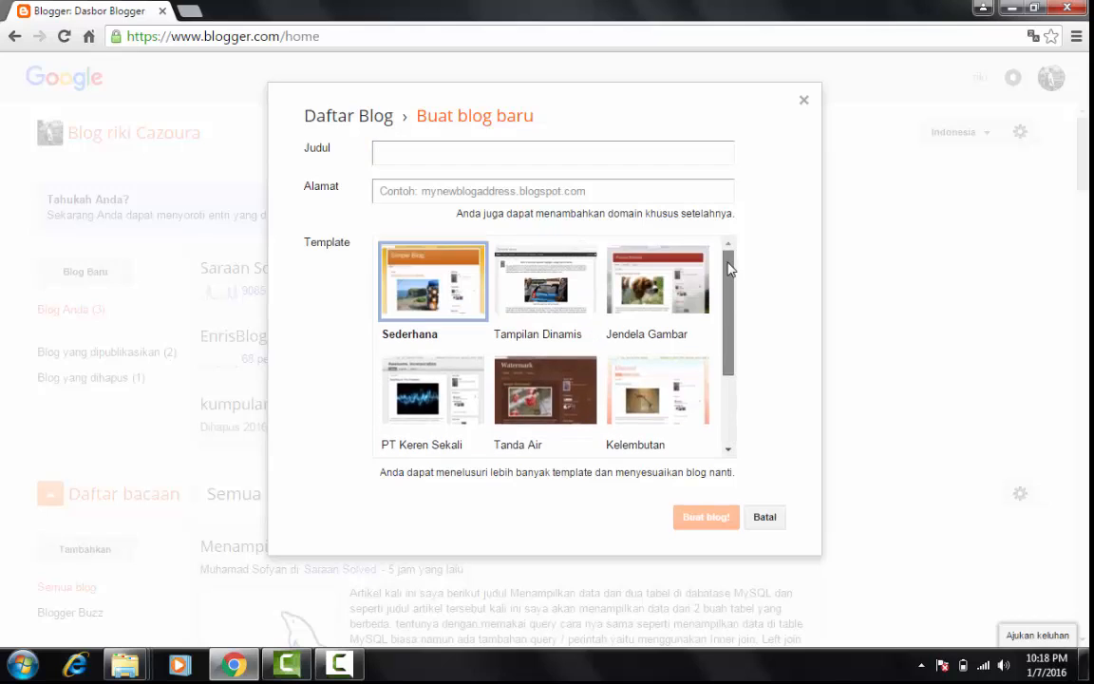
# Dismiss the Windows color scheme message and enter "Tutorial PHP" as the new blog's title
pyautogui.click(529, 146)
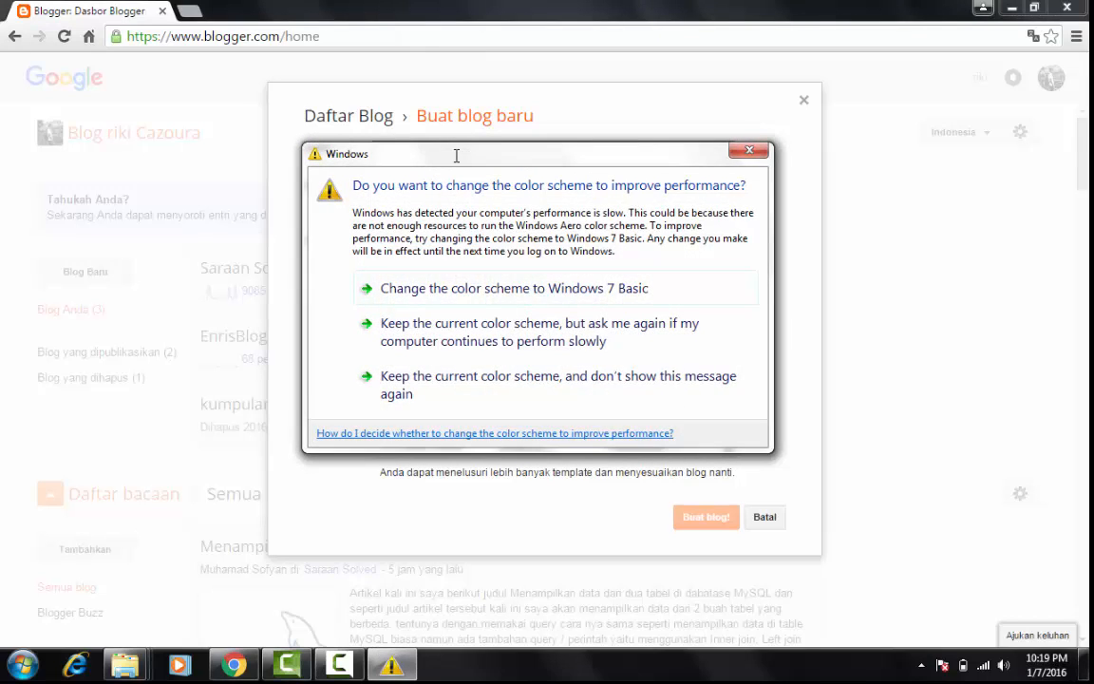
pyautogui.click(747, 152)
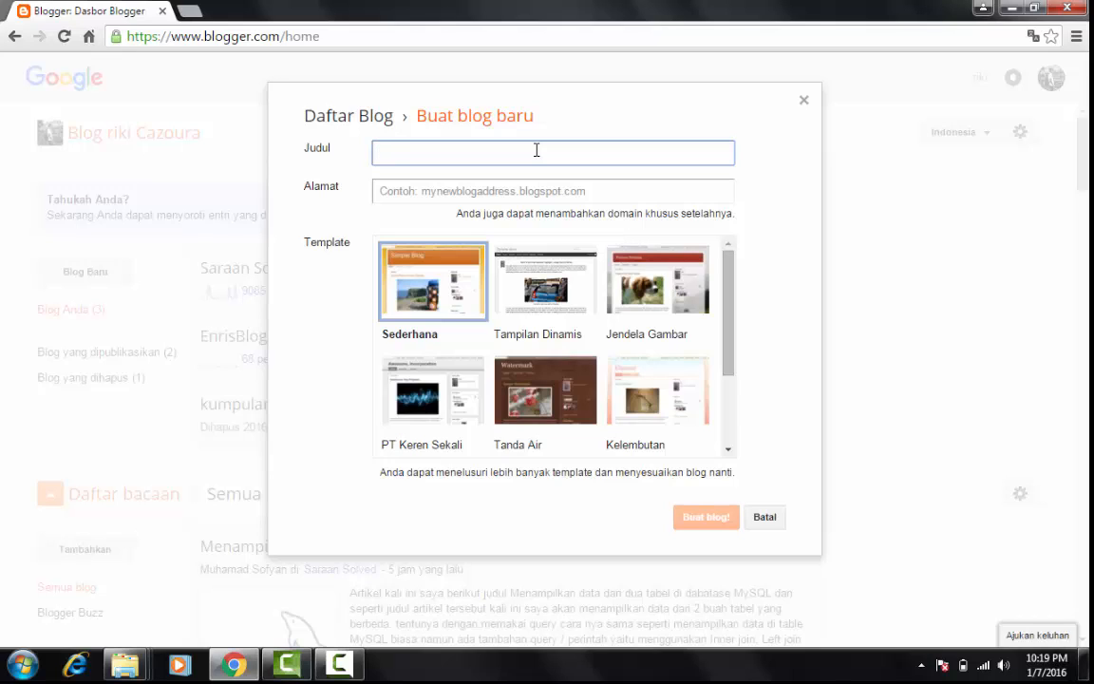
pyautogui.write('tutorial php')
pyautogui.hotkey('ctrl', 'shift', 'Left')
pyautogui.write('PPH')
pyautogui.press('BackSpace')
pyautogui.press('BackSpace')
pyautogui.write('HP')
pyautogui.press('Delete')
pyautogui.write('T ()')
pyautogui.press('Left')
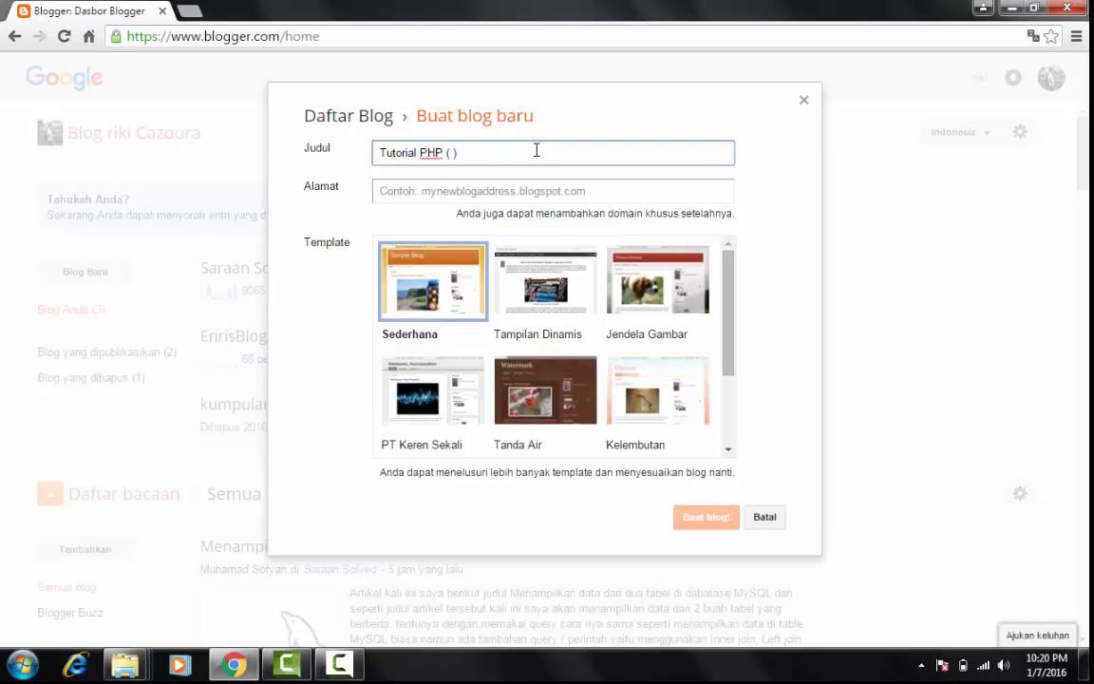
pyautogui.press('BackSpace')
pyautogui.press('BackSpace')
pyautogui.press('BackSpace')
pyautogui.press('BackSpace')
pyautogui.click(482, 189)
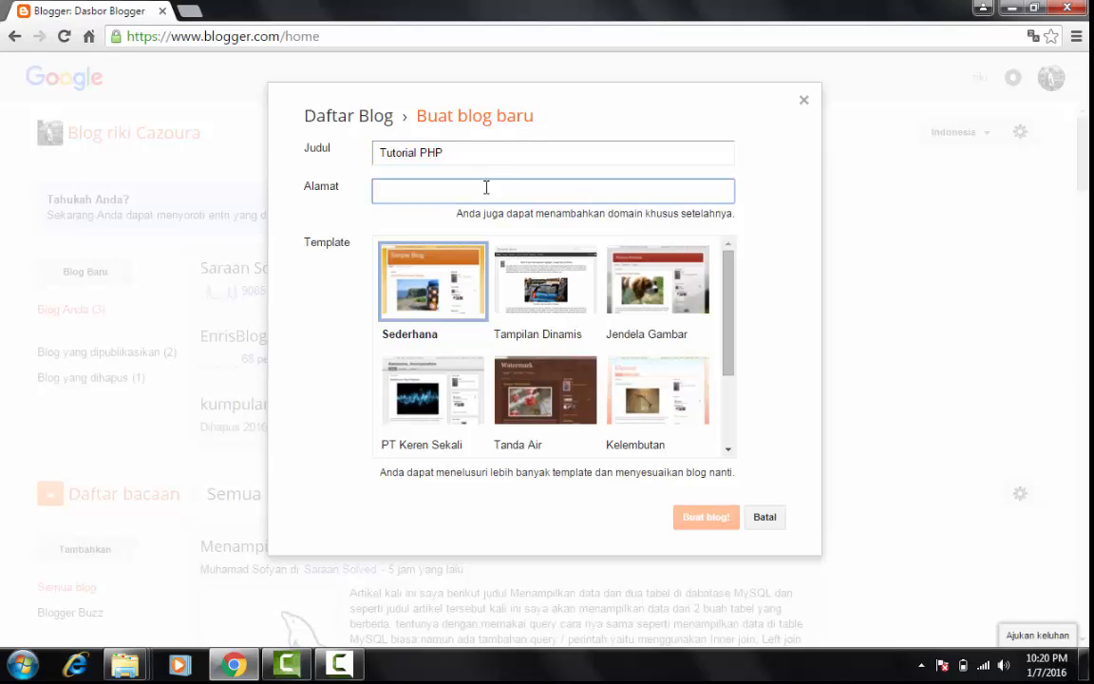
pyautogui.click(337, 222)
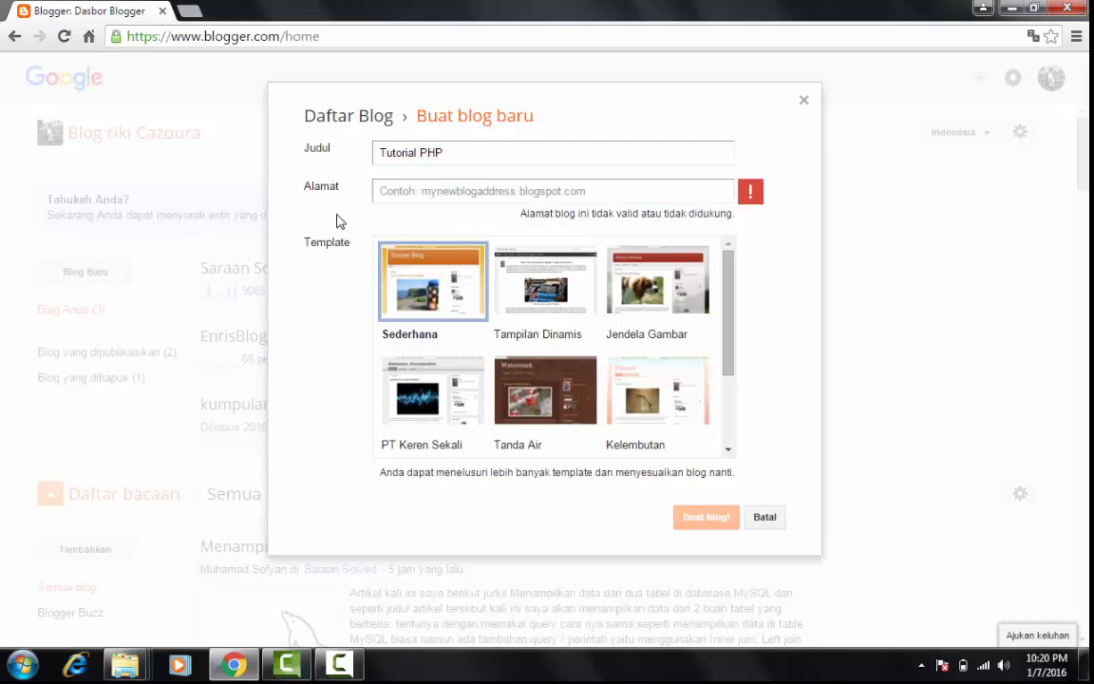
pyautogui.click(320, 187)
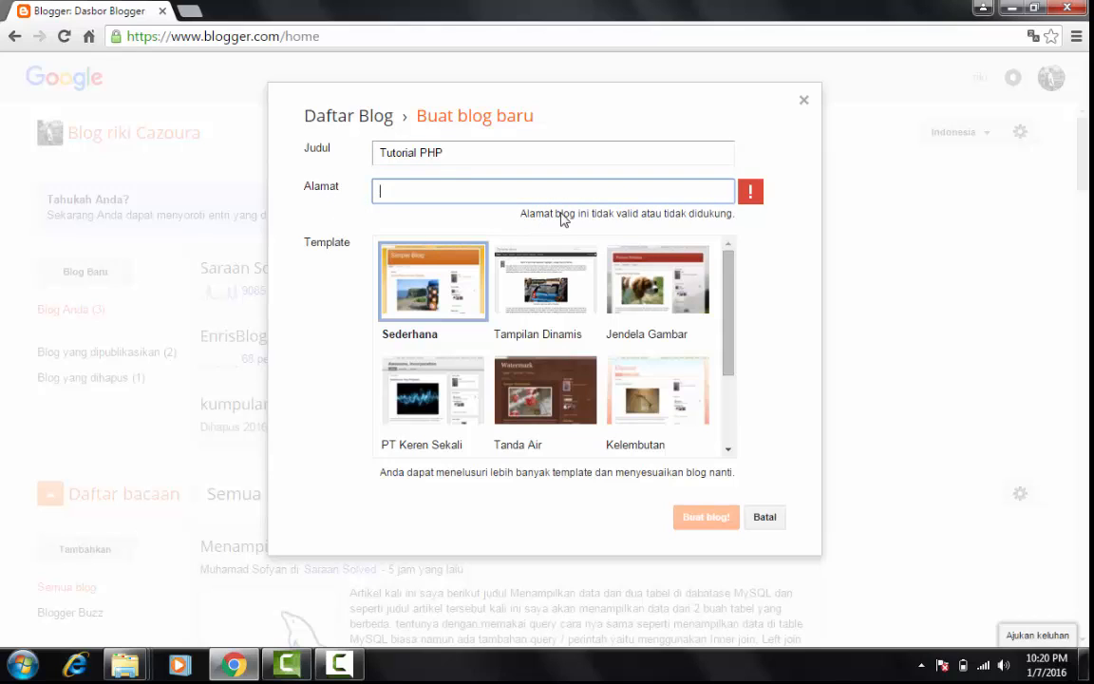
pyautogui.click(771, 195)
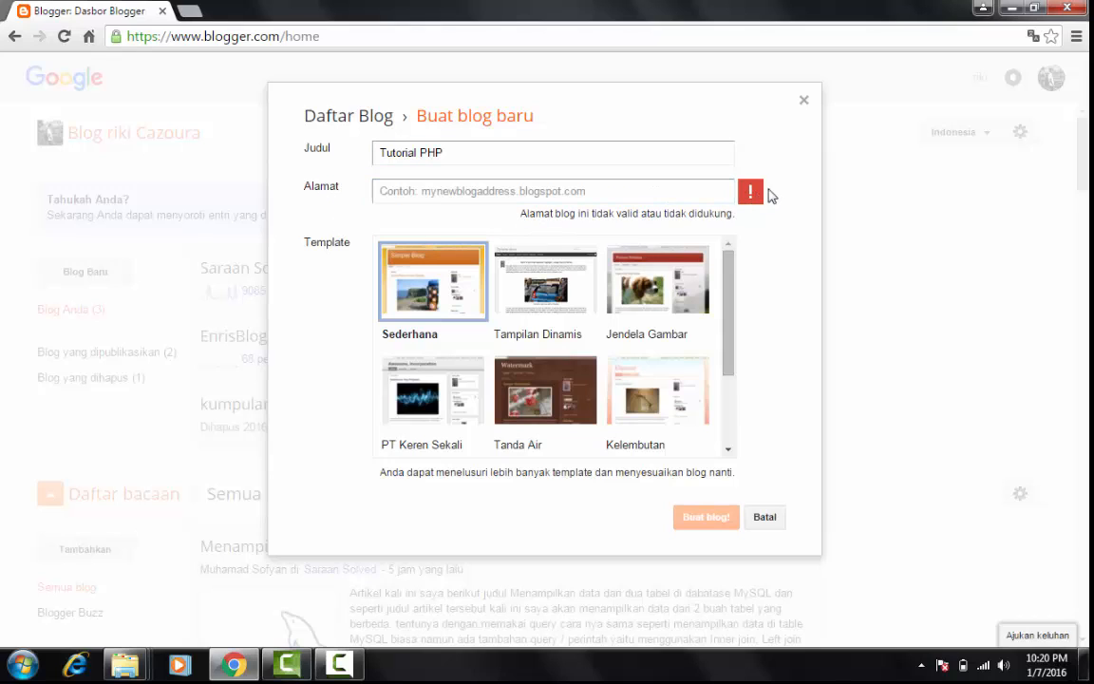
# Enter tutorial-php.blogspot.com as the new blog's address, dismissing the Windows color scheme message
pyautogui.click(540, 194)
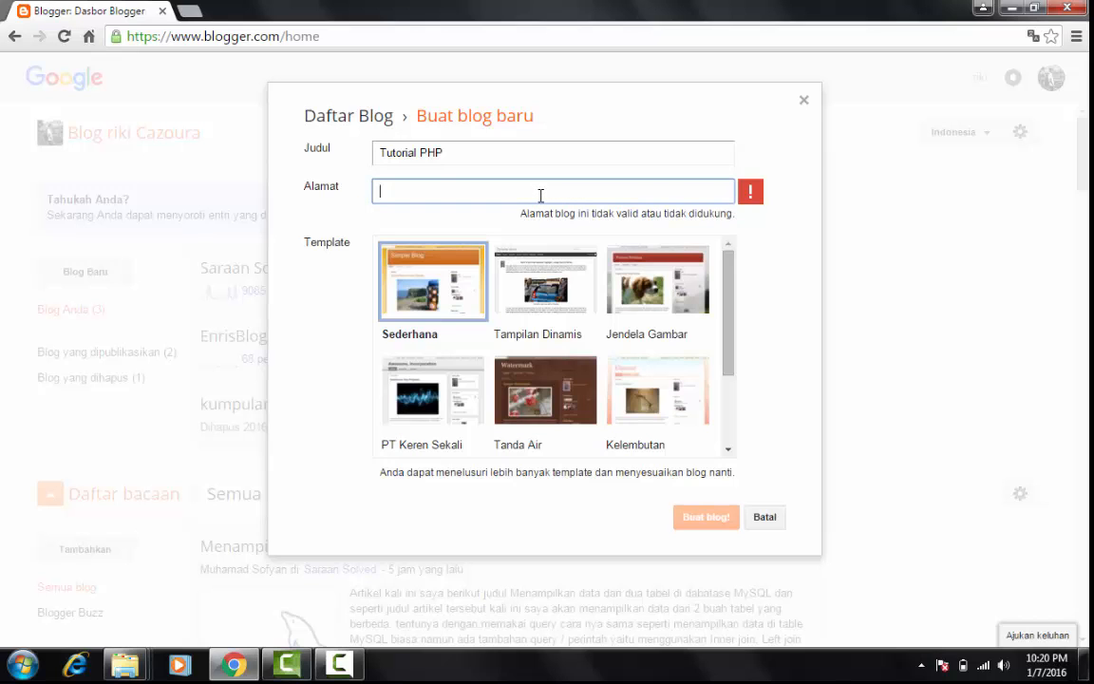
pyautogui.write('tut')
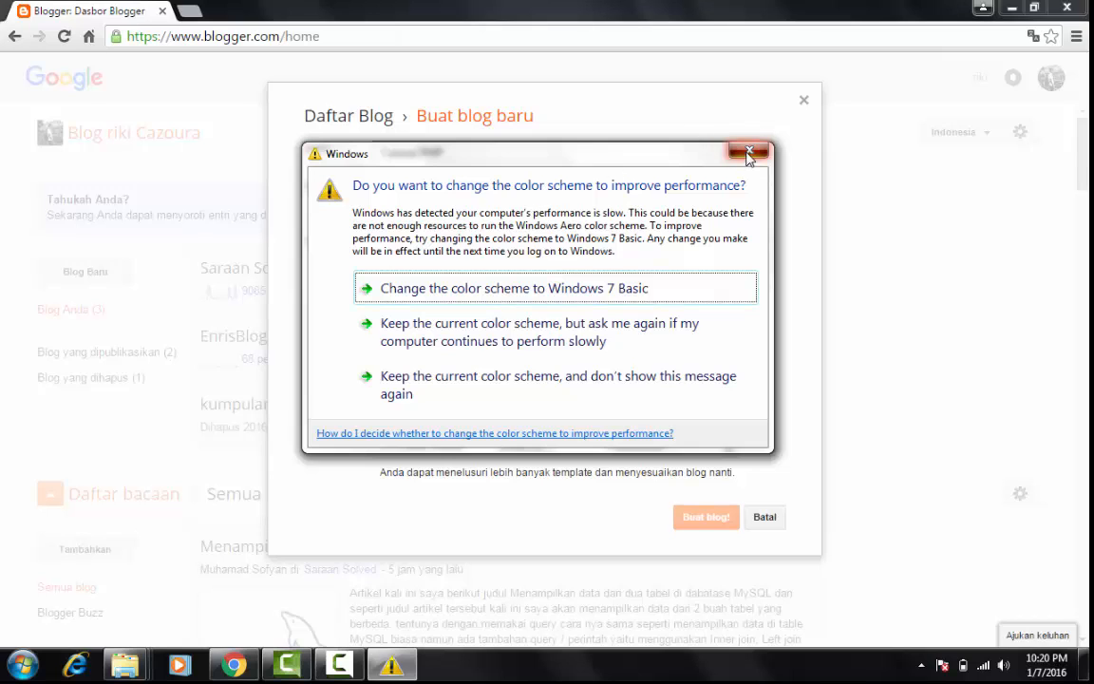
pyautogui.click(750, 150)
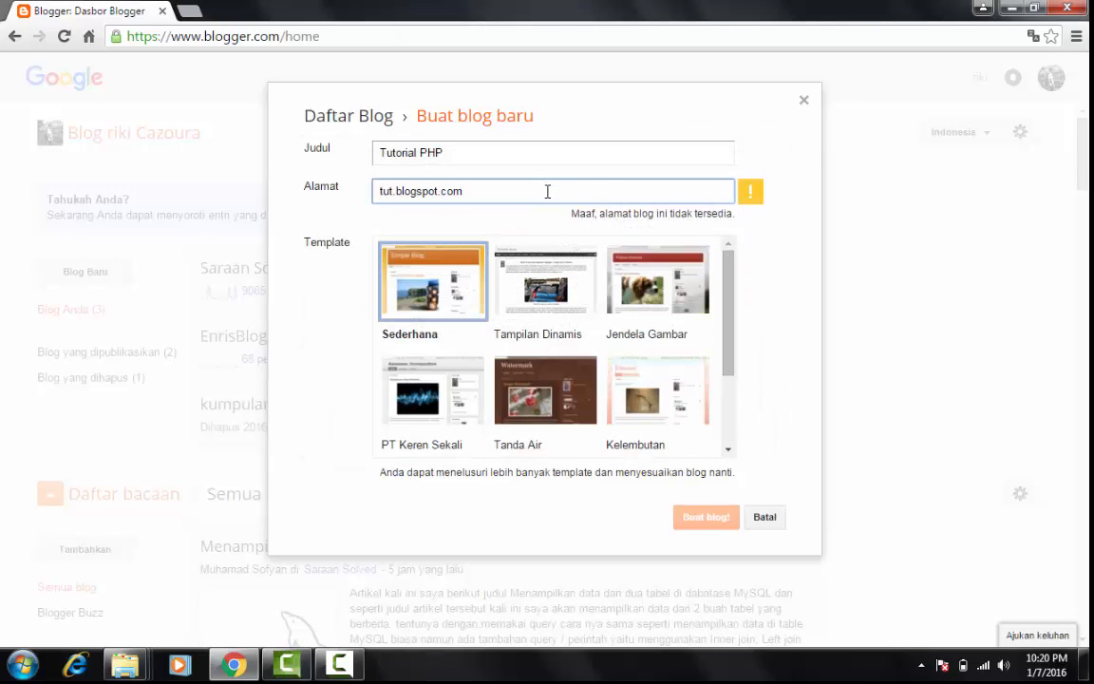
pyautogui.press('BackSpace')
pyautogui.press('BackSpace')
pyautogui.press('BackSpace')
pyautogui.press('BackSpace')
pyautogui.press('BackSpace')
pyautogui.press('BackSpace')
pyautogui.press('BackSpace')
pyautogui.press('BackSpace')
pyautogui.press('BackSpace')
pyautogui.press('BackSpace')
pyautogui.press('BackSpace')
pyautogui.press('BackSpace')
pyautogui.press('BackSpace')
pyautogui.press('BackSpace')
pyautogui.press('BackSpace')
pyautogui.press('BackSpace')
pyautogui.write('tut')
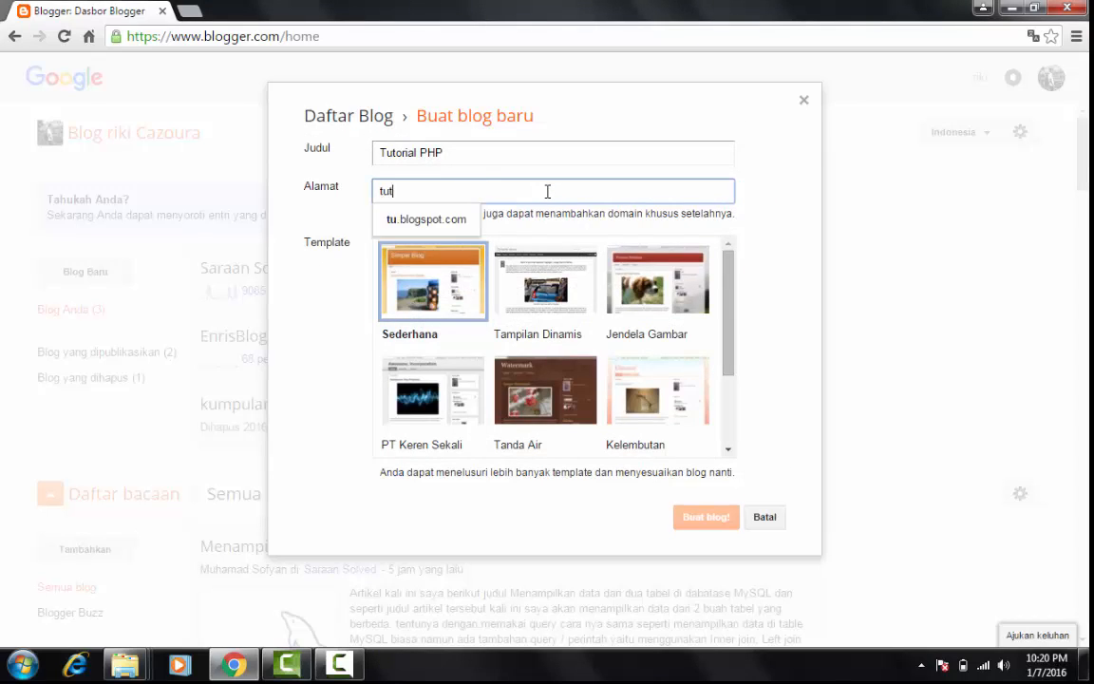
pyautogui.write('orial-')
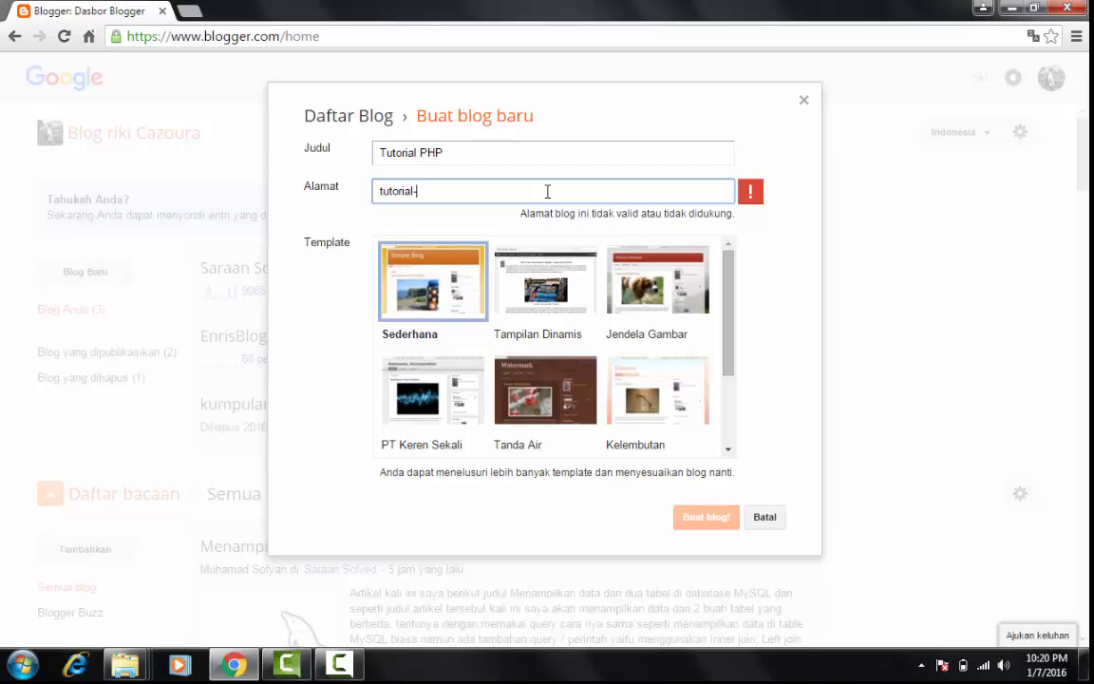
pyautogui.write('php')
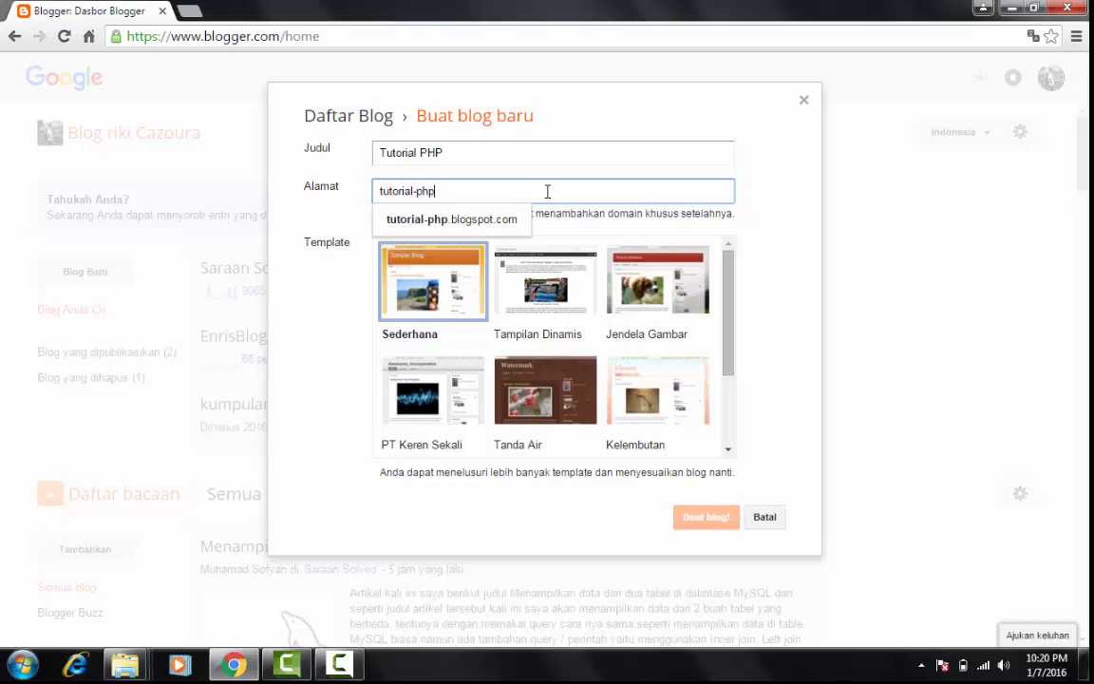
pyautogui.click(757, 229)
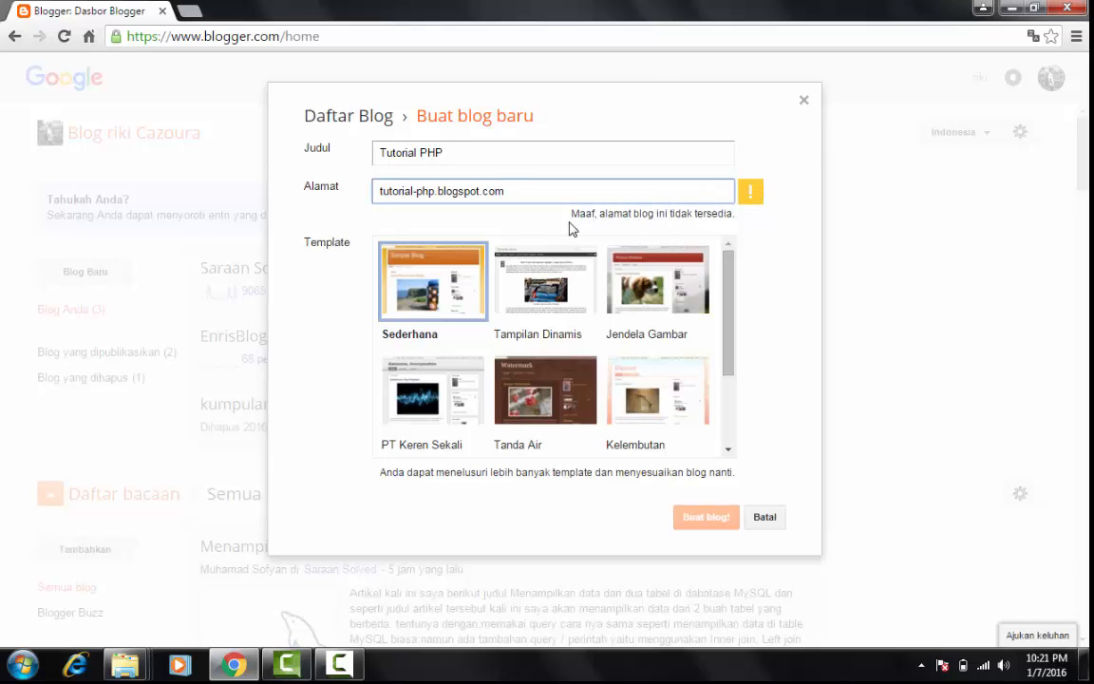
# Try tutorial-belajar-php.blogspot.com as the new blog's address
pyautogui.moveTo(580, 216); pyautogui.dragTo(737, 222)
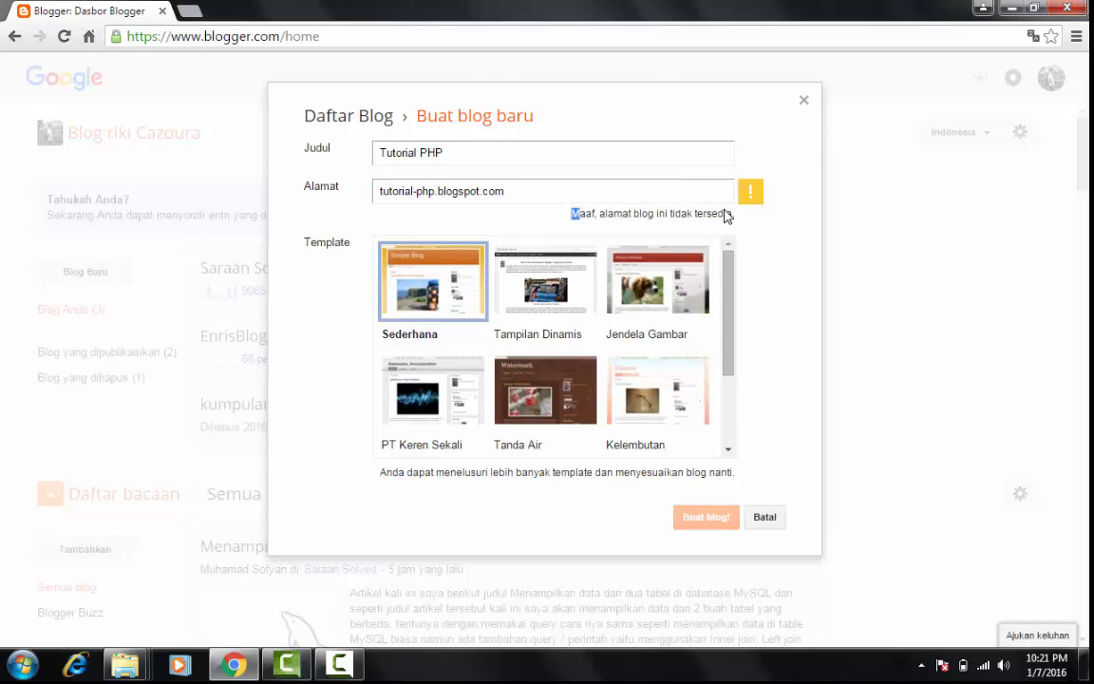
pyautogui.click(722, 210)
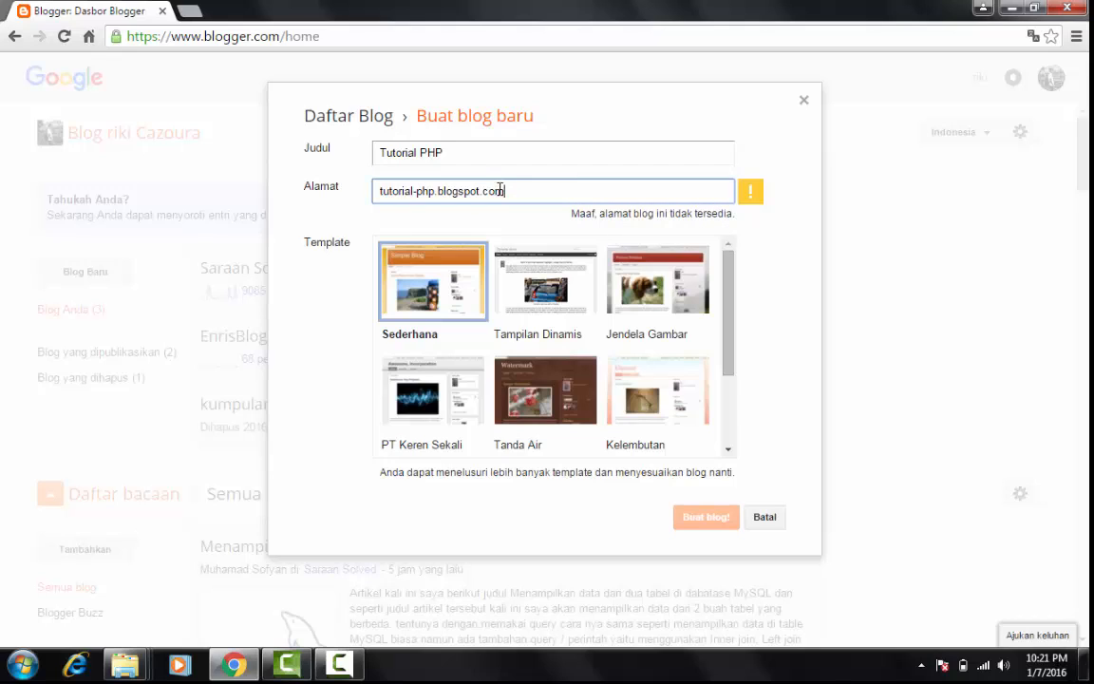
pyautogui.moveTo(513, 188); pyautogui.dragTo(383, 186)
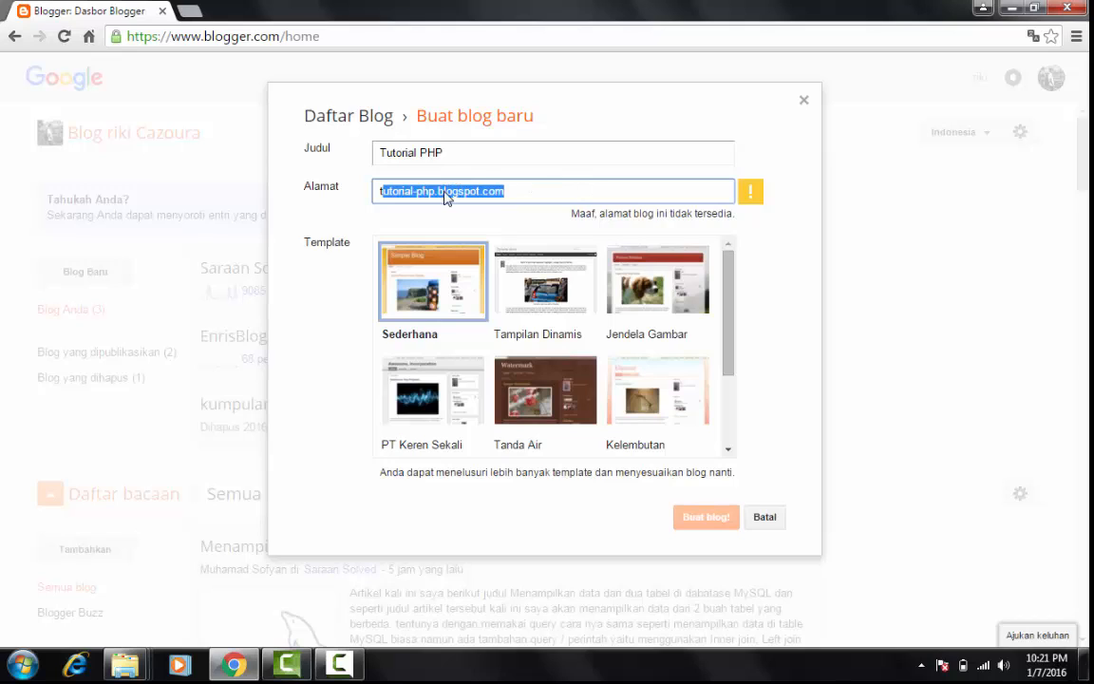
pyautogui.click(484, 192)
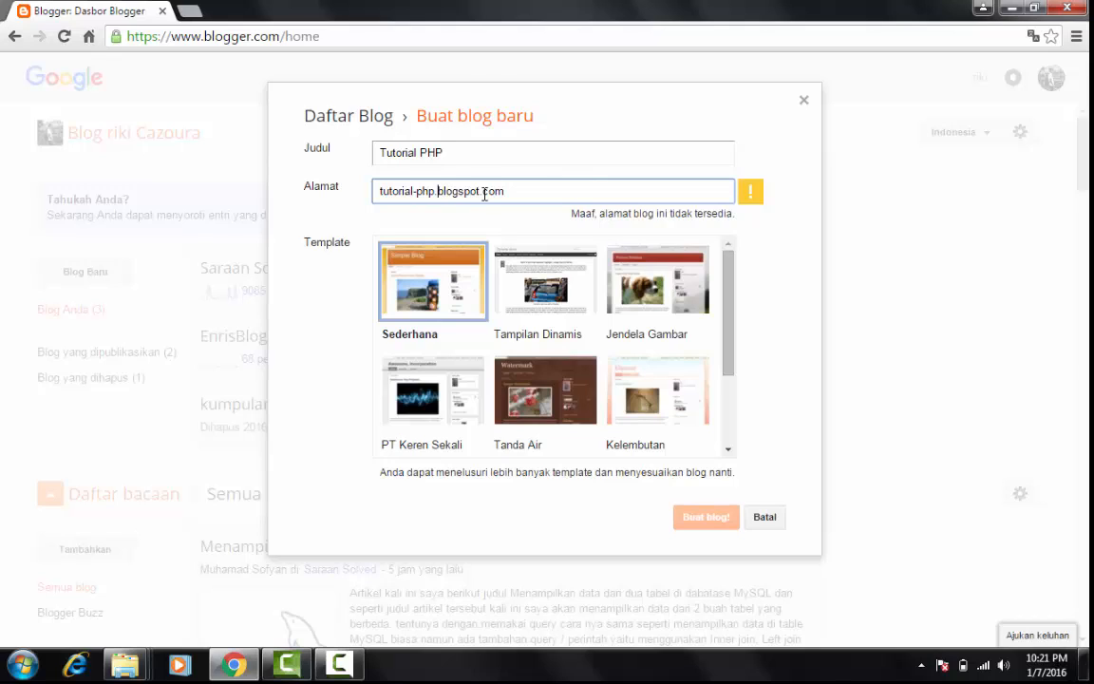
pyautogui.press('Left')
pyautogui.press('Left')
pyautogui.press('Left')
pyautogui.press('Left')
pyautogui.write('belajar')
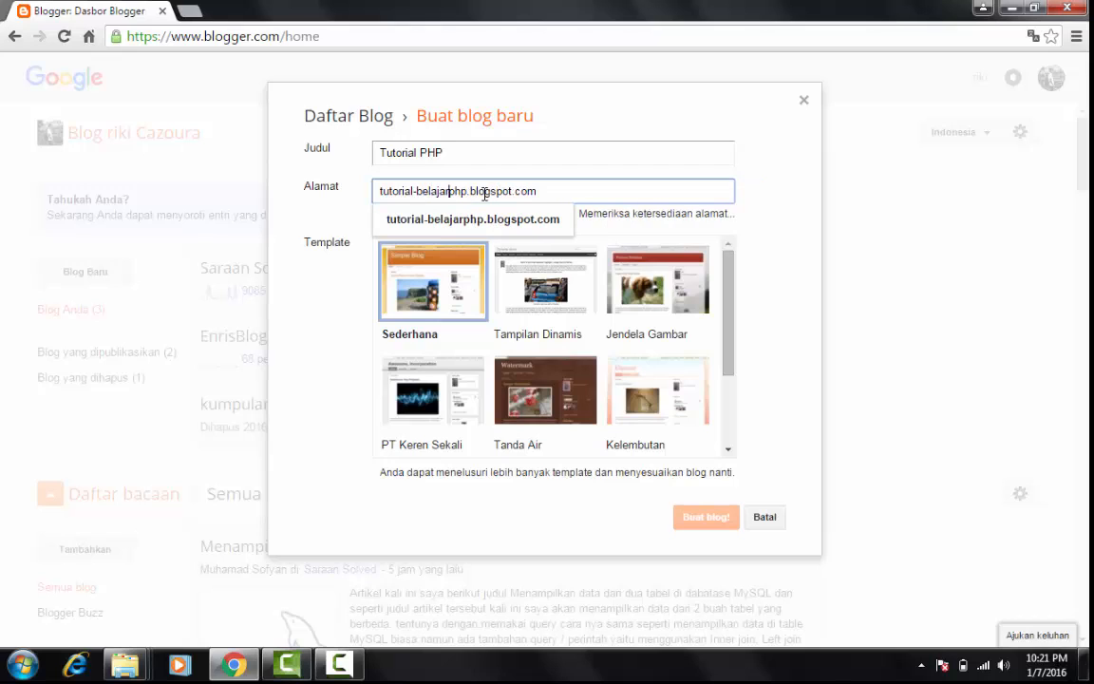
pyautogui.write('-')
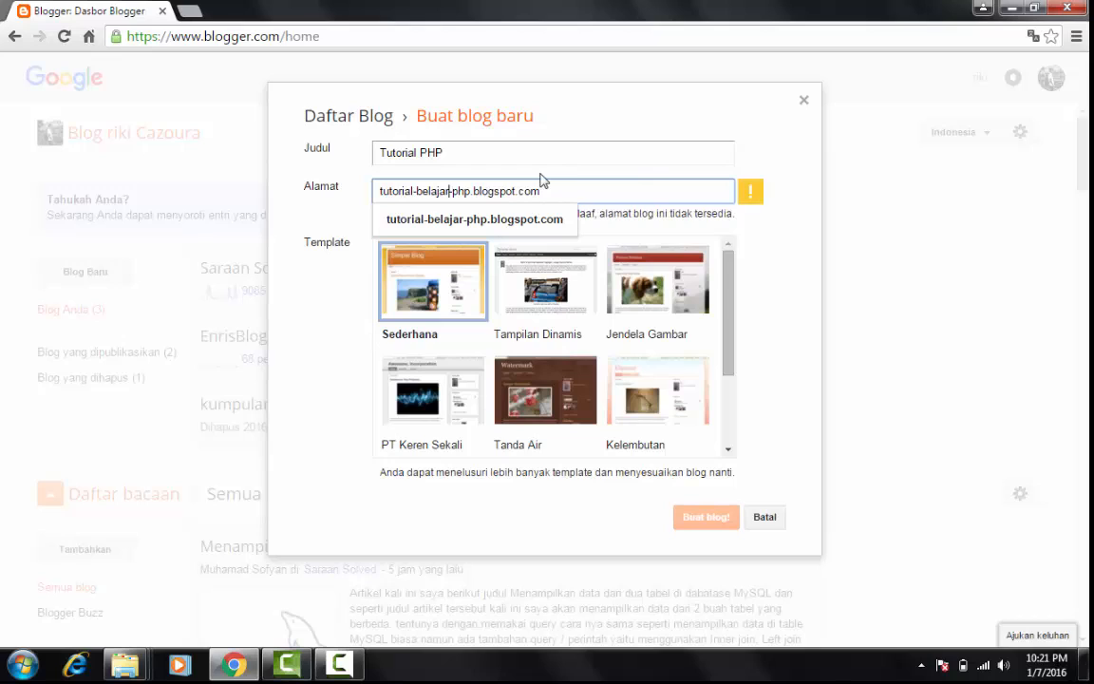
# Replace "belajar" with "bahasa" so the blog's address reads tutorial-bahasa-php.blogspot.com
pyautogui.press('BackSpace')
pyautogui.press('BackSpace')
pyautogui.press('BackSpace')
pyautogui.press('BackSpace')
pyautogui.press('BackSpace')
pyautogui.press('BackSpace')
pyautogui.press('BackSpace')
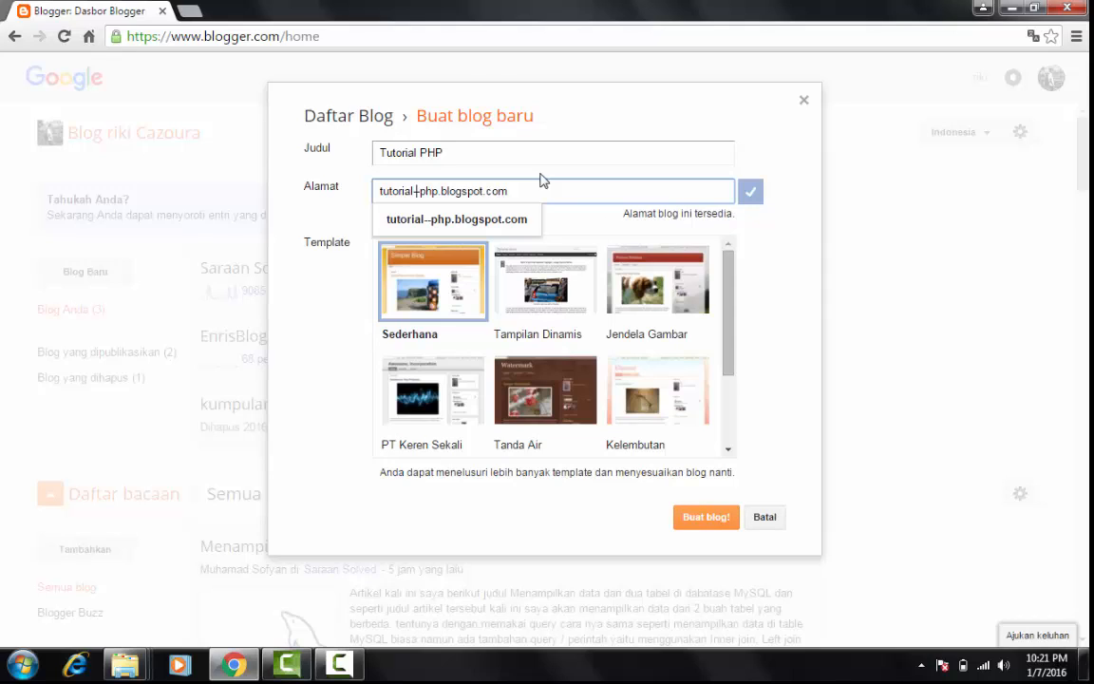
pyautogui.write('bahasa')
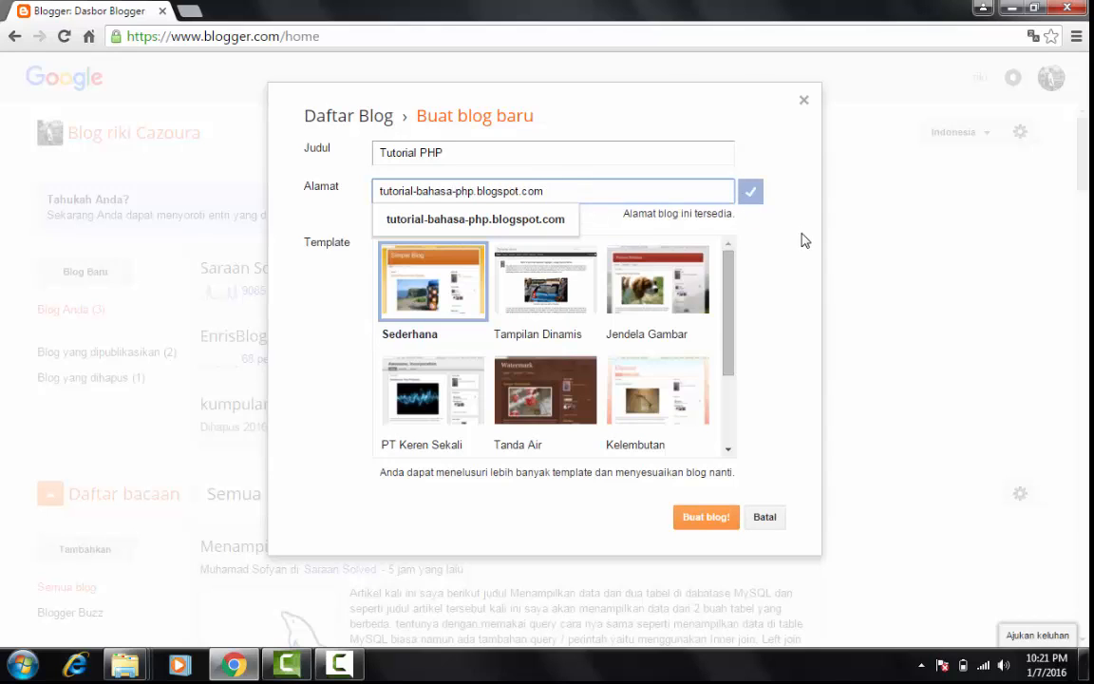
pyautogui.click(706, 219)
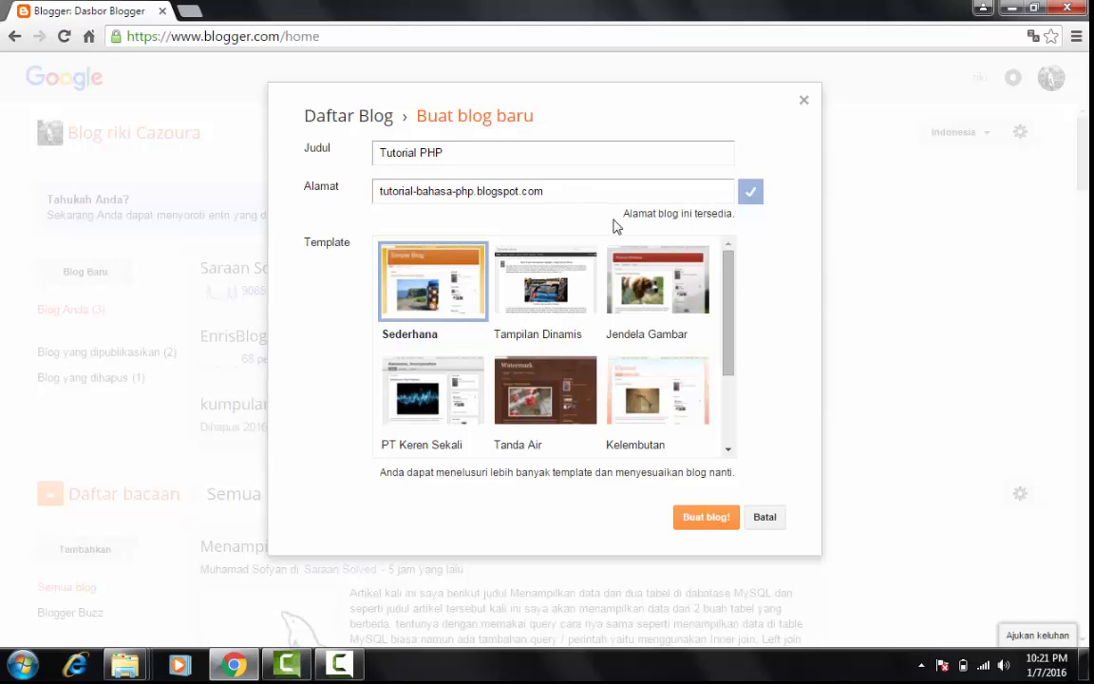
pyautogui.scroll(-2, 709, 277)
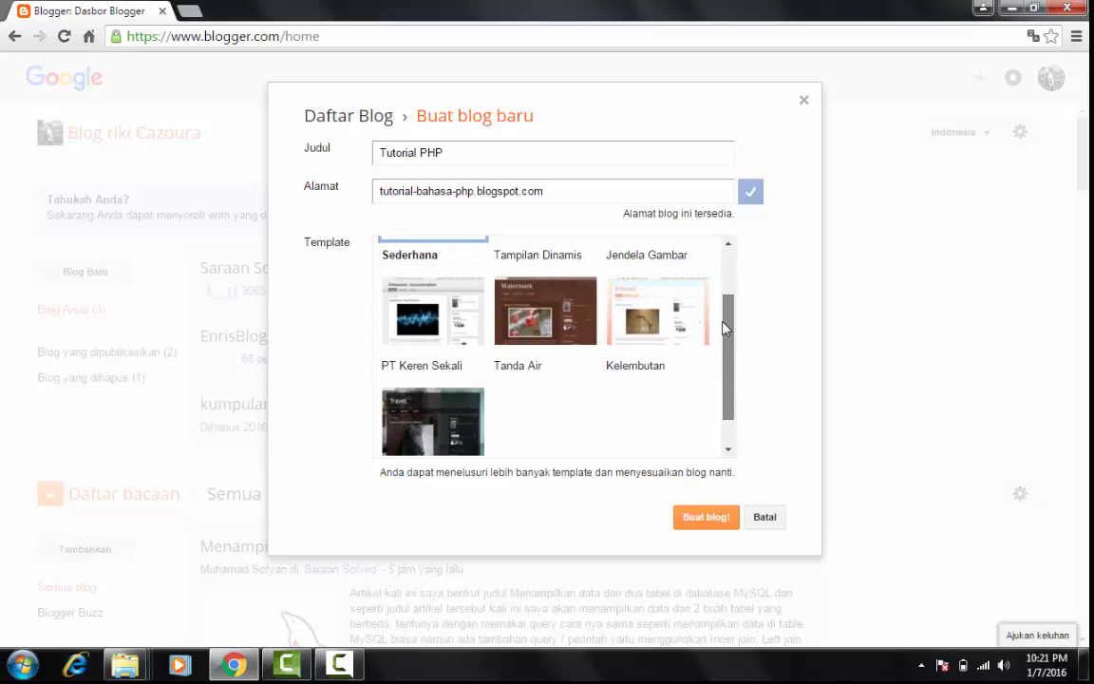
pyautogui.scroll(1, 714, 290)
pyautogui.scroll(-1, 711, 313)
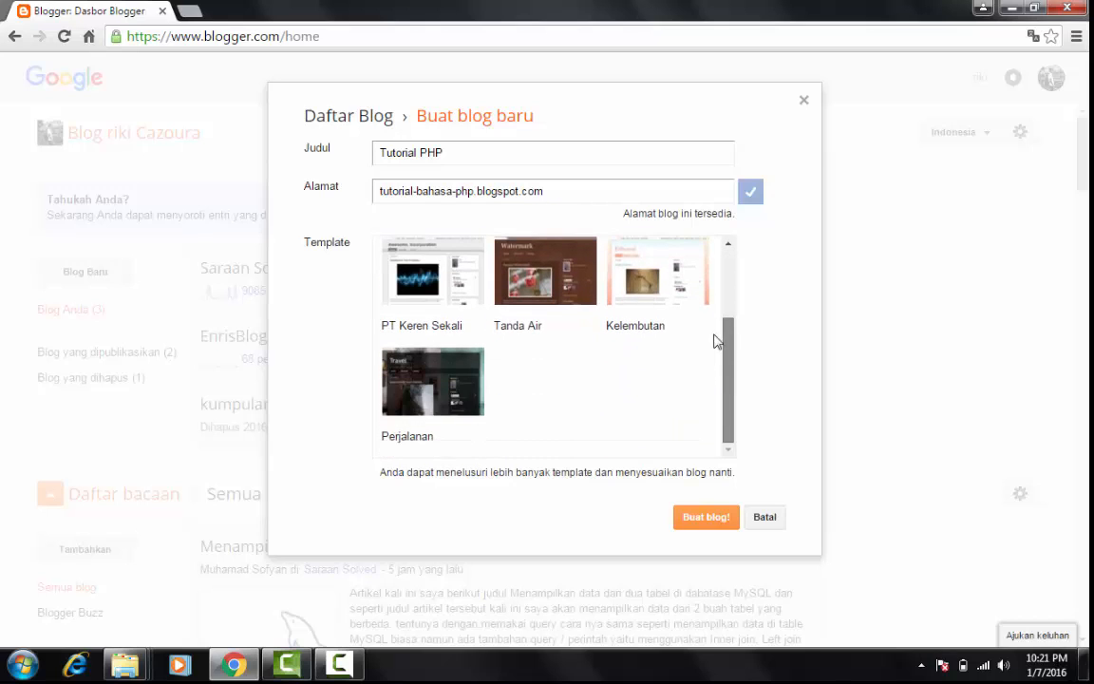
pyautogui.scroll(2, 717, 342)
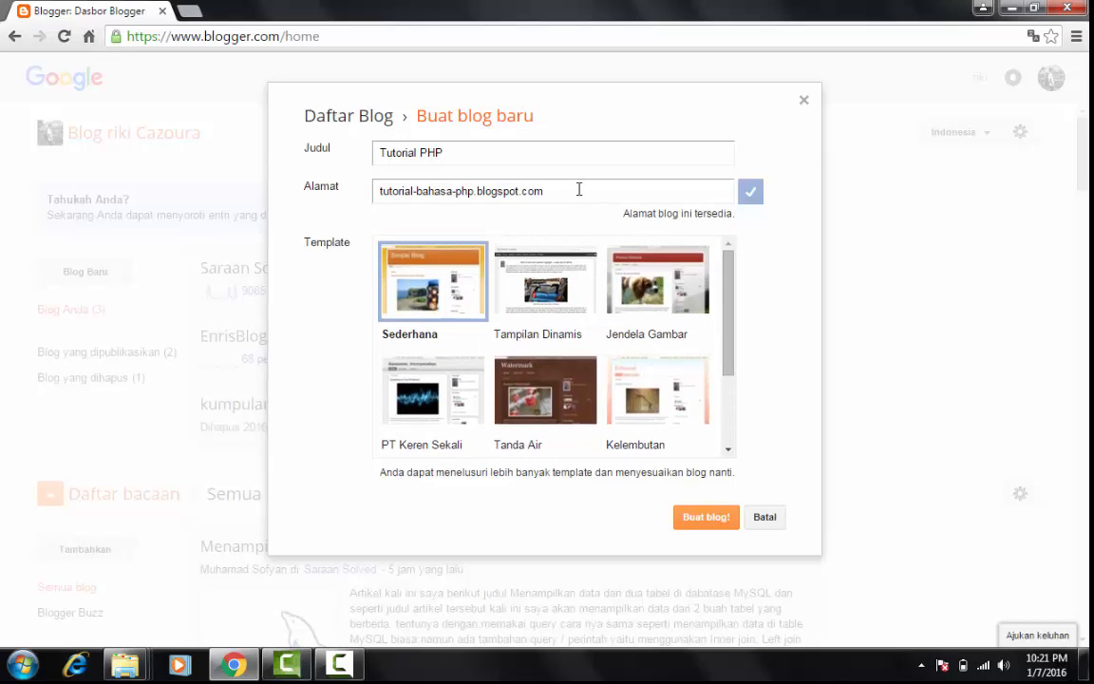
# Copy the chosen blog address, open it in a new browser tab to check whether a blog exists there, and return to the blog form
pyautogui.moveTo(579, 190); pyautogui.dragTo(379, 188)
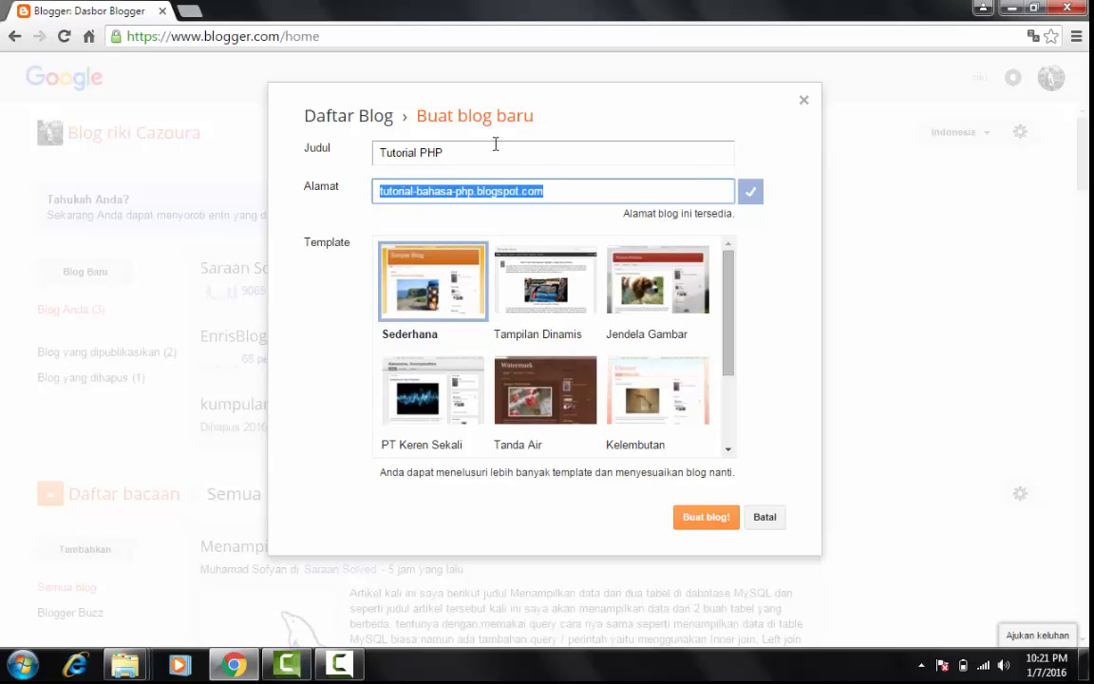
pyautogui.click(190, 12)
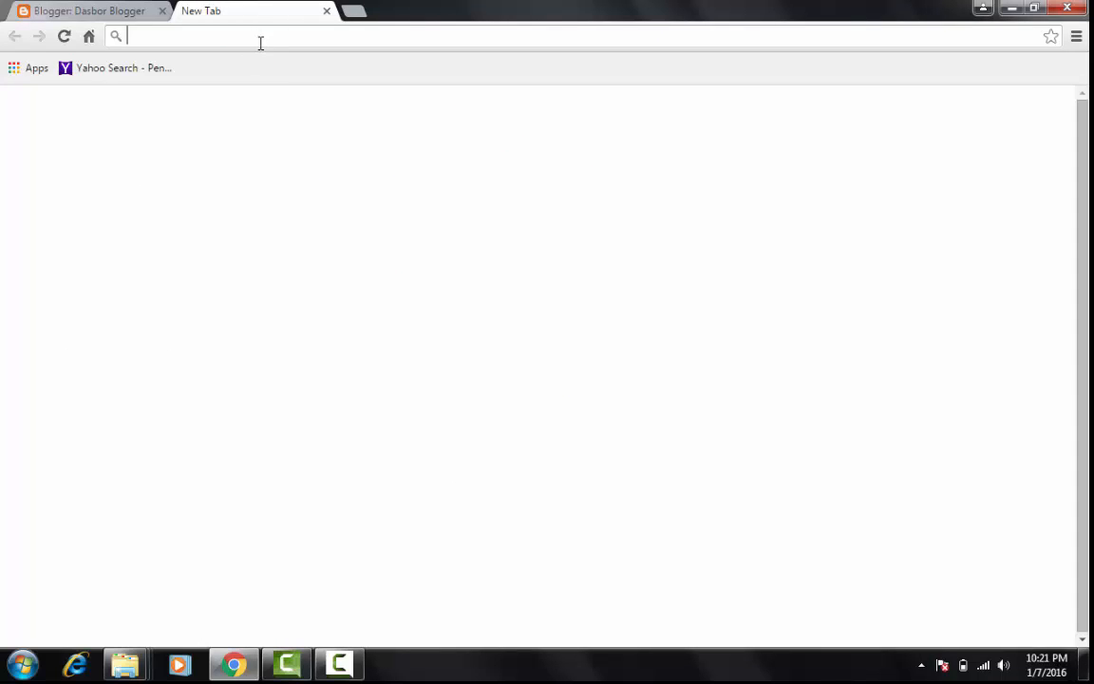
pyautogui.click(136, 12)
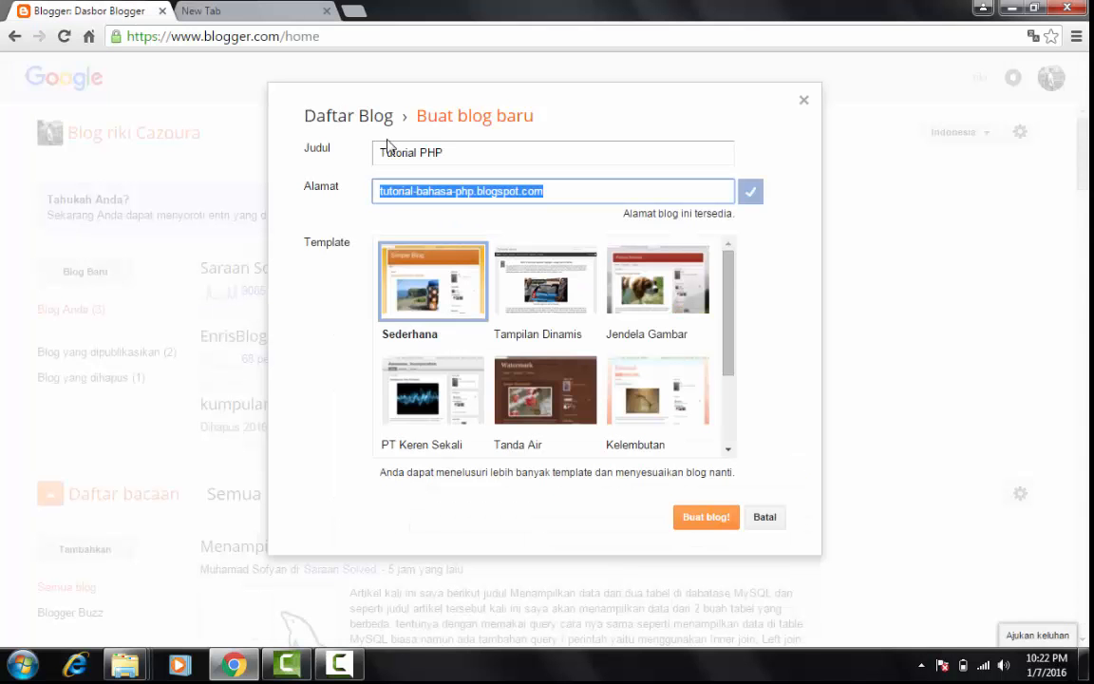
pyautogui.press('BackSpace')
pyautogui.hotkey('ctrl', 'z')
pyautogui.hotkey('ctrl', 'c')
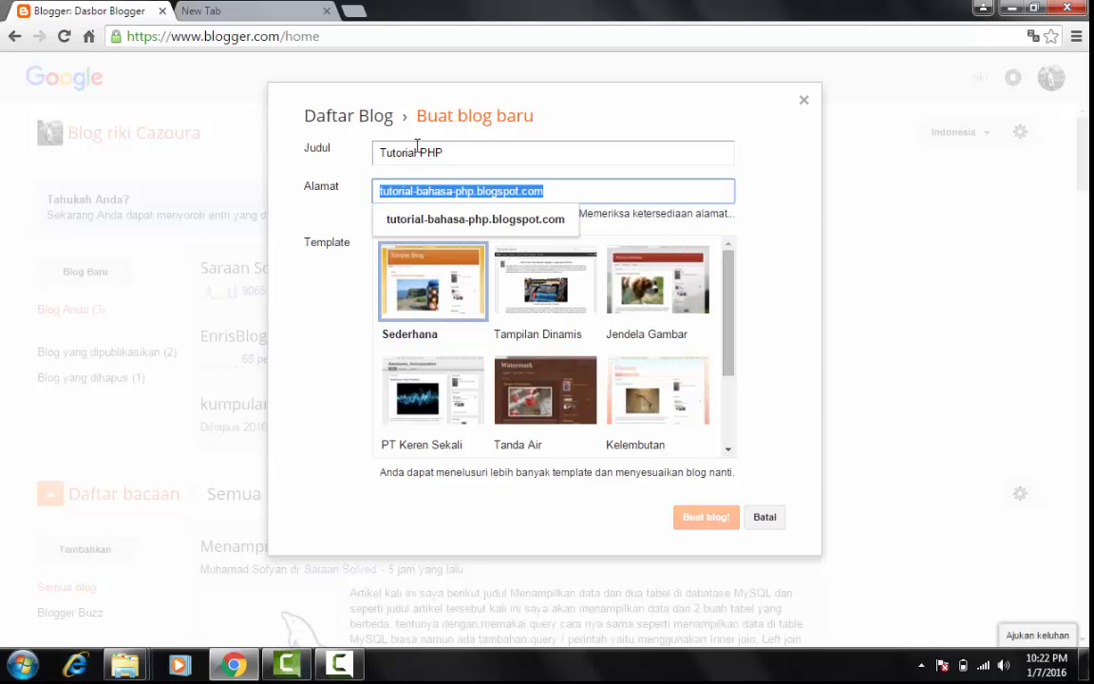
pyautogui.click(285, 13)
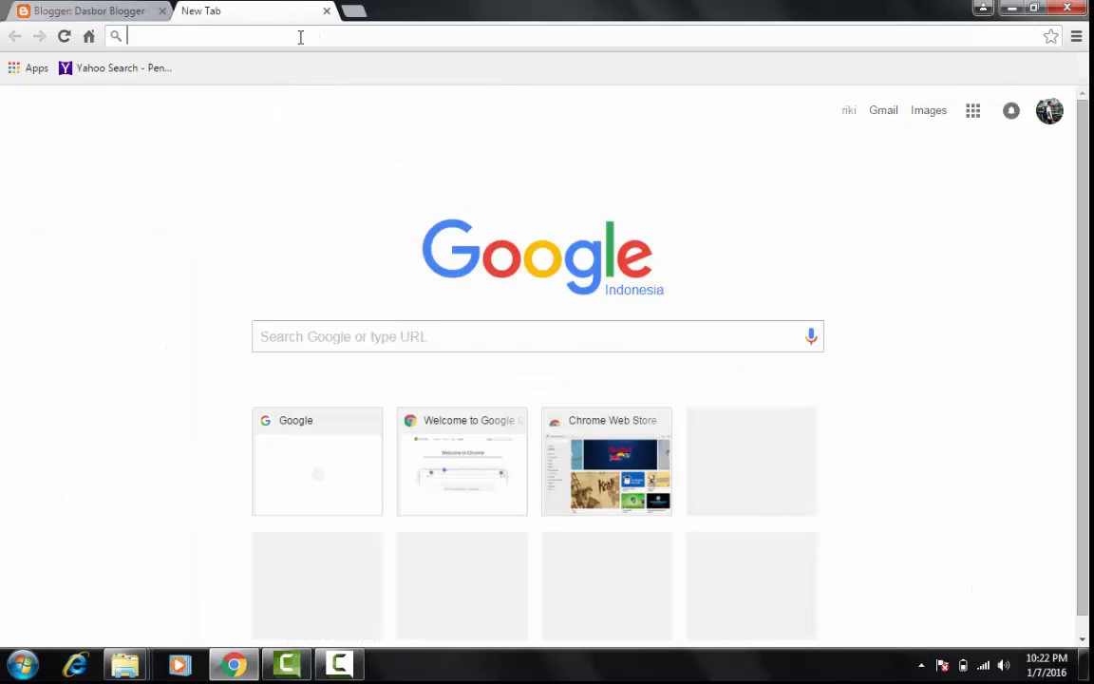
pyautogui.hotkey('ctrl', 'v')
pyautogui.press('Return')
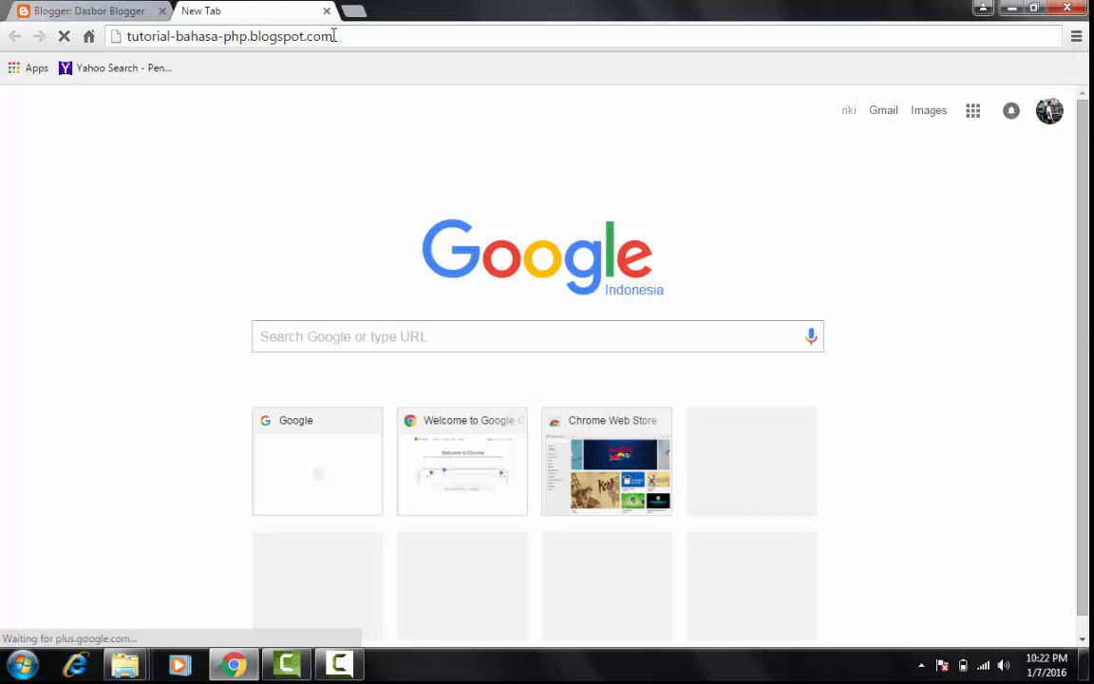
pyautogui.click(338, 35)
pyautogui.press('Return')
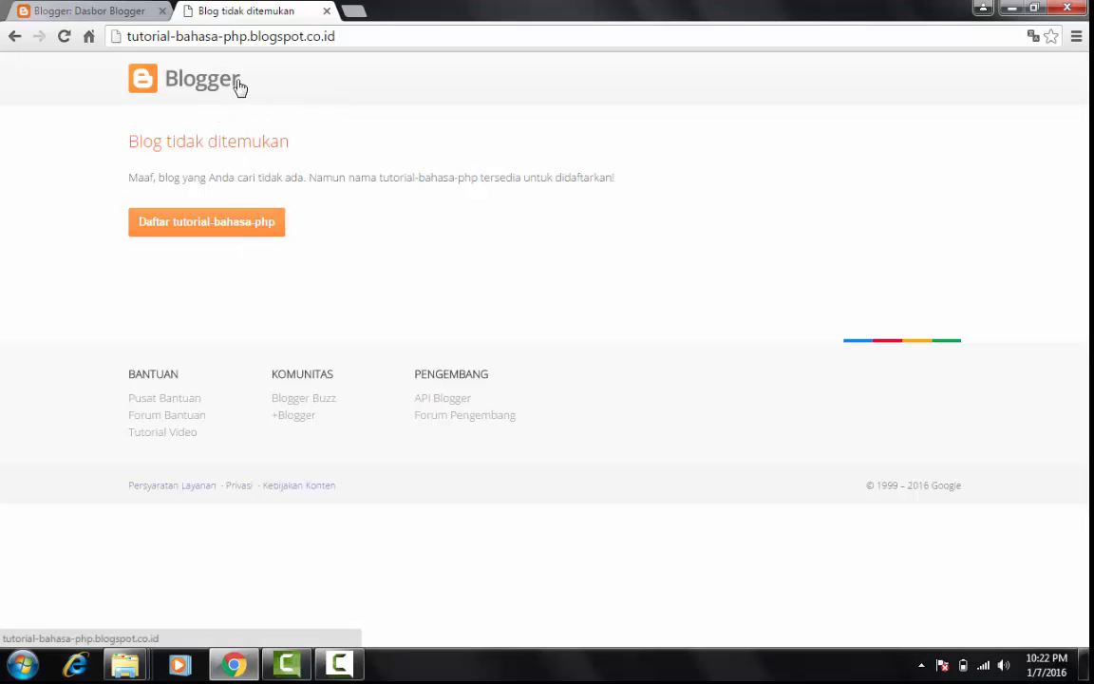
pyautogui.click(102, 12)
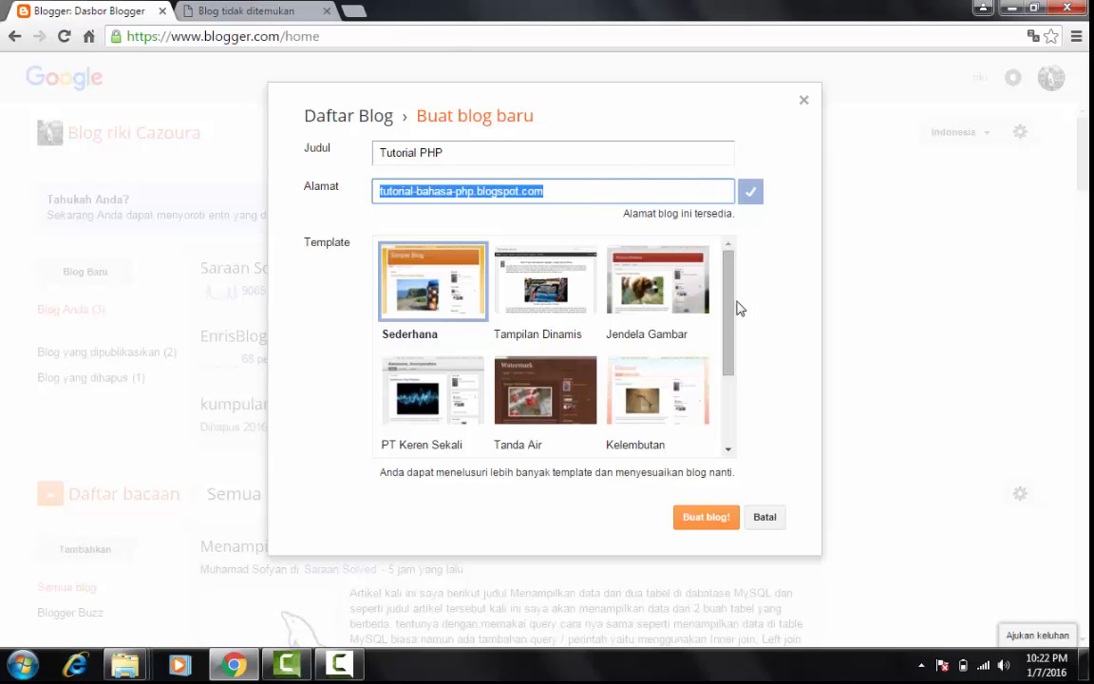
pyautogui.moveTo(728, 312); pyautogui.dragTo(727, 277)
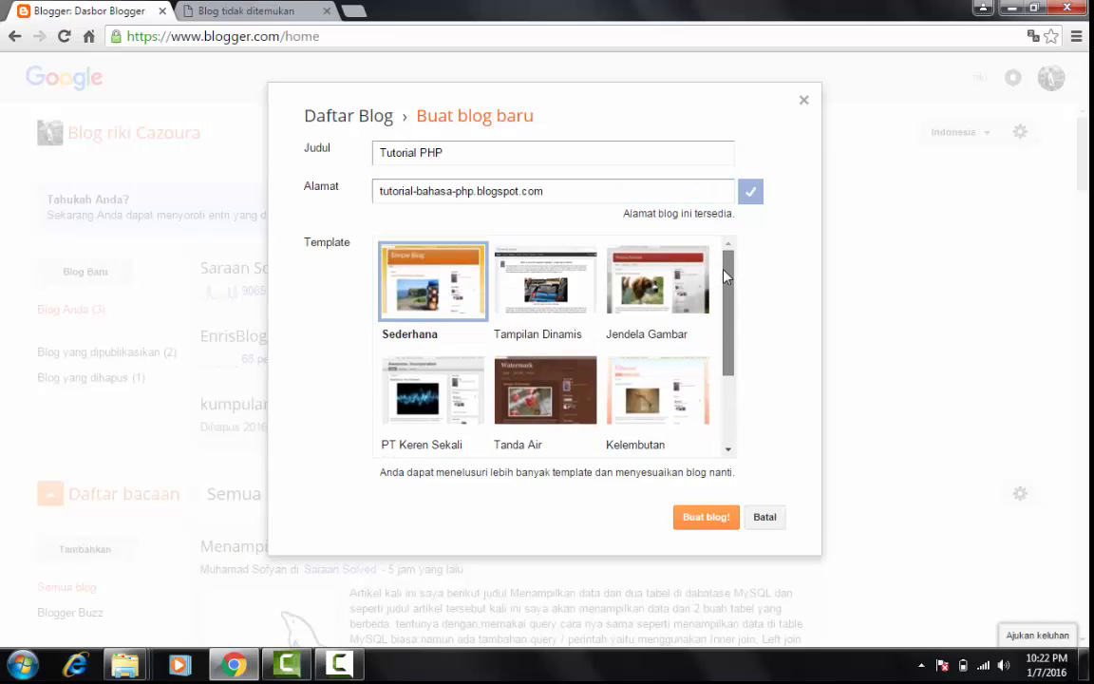
pyautogui.doubleClick(341, 241)
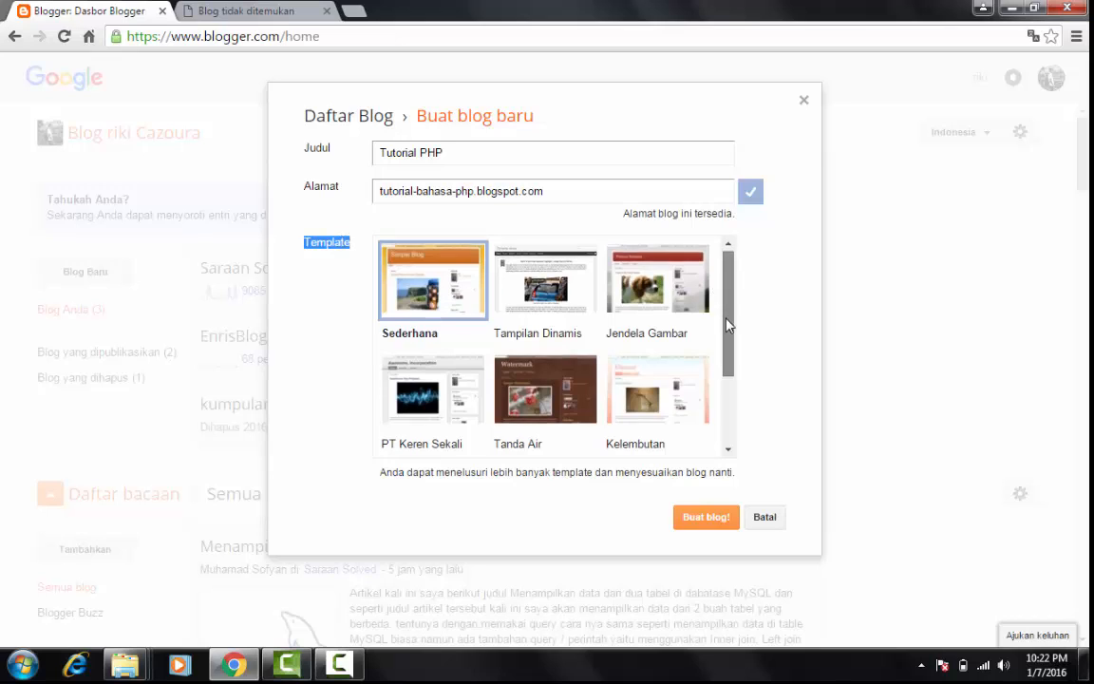
pyautogui.moveTo(726, 287)
pyautogui.mouseDown()
pyautogui.moveTo(728, 347)
pyautogui.moveTo(726, 304)
pyautogui.mouseUp()
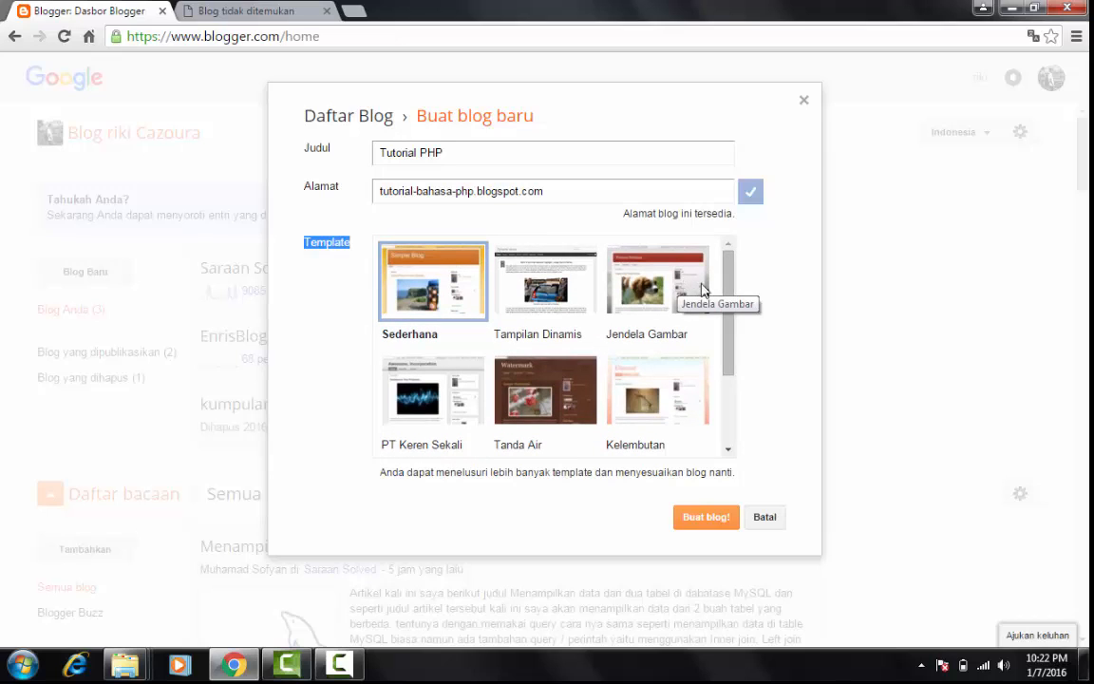
pyautogui.moveTo(731, 290)
pyautogui.mouseDown()
pyautogui.moveTo(729, 302)
pyautogui.moveTo(730, 269)
pyautogui.mouseUp()
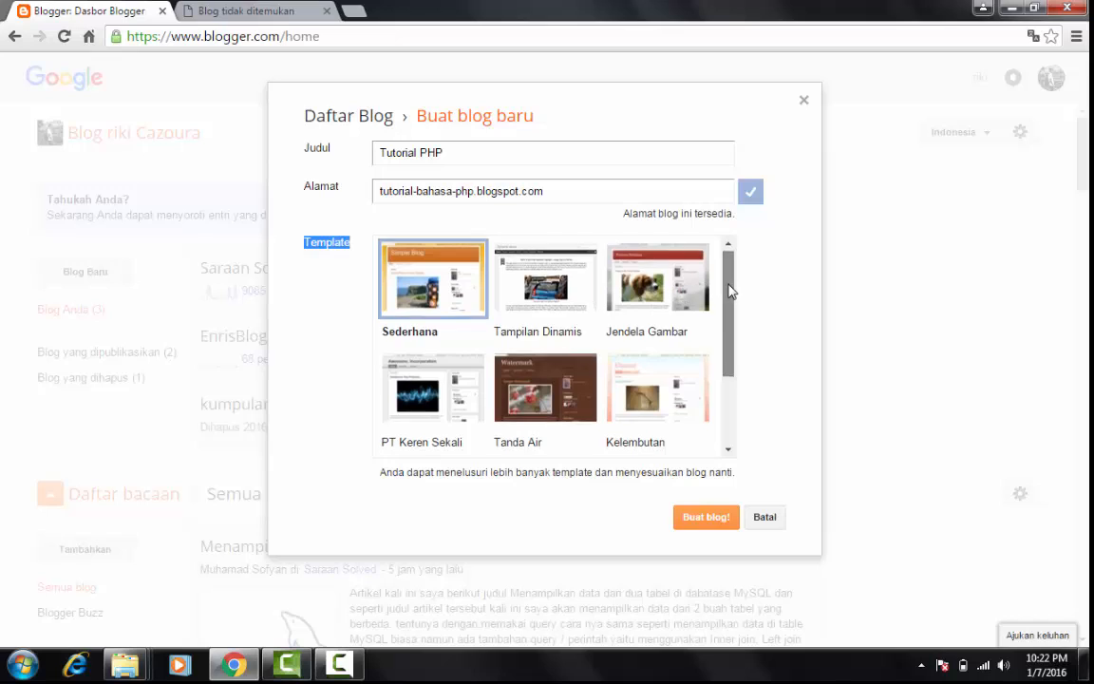
# Browse the available templates, choose Jendela Gambar for the new blog, and create the blog
pyautogui.moveTo(728, 288); pyautogui.dragTo(728, 346)
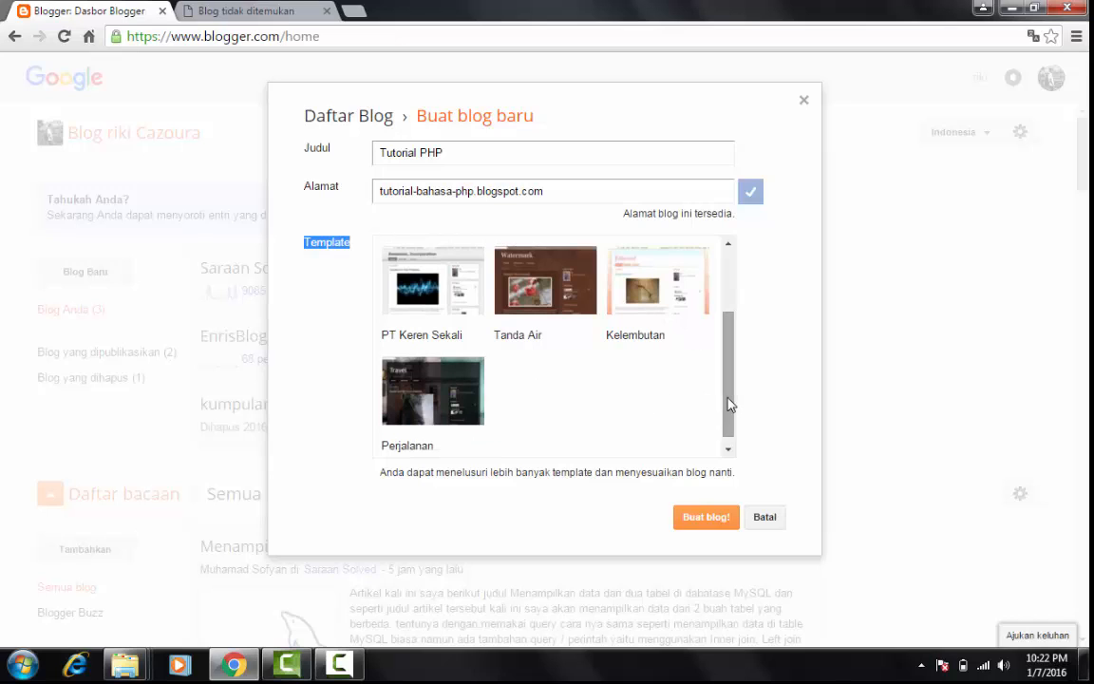
pyautogui.moveTo(728, 402); pyautogui.dragTo(719, 324)
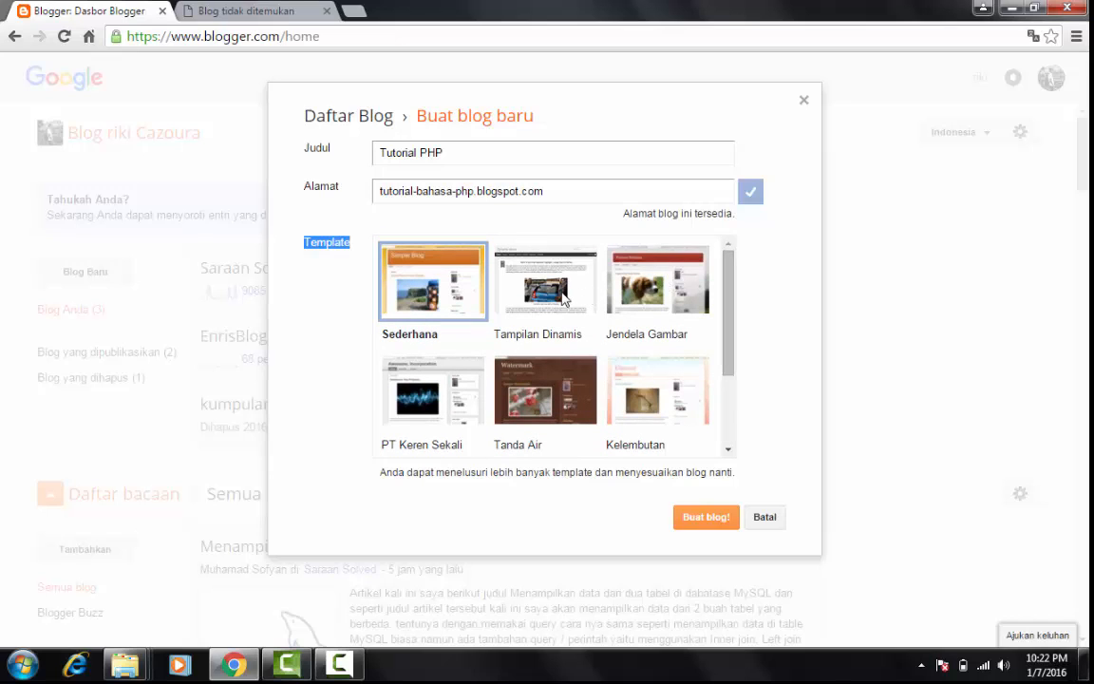
pyautogui.moveTo(731, 270); pyautogui.dragTo(731, 311)
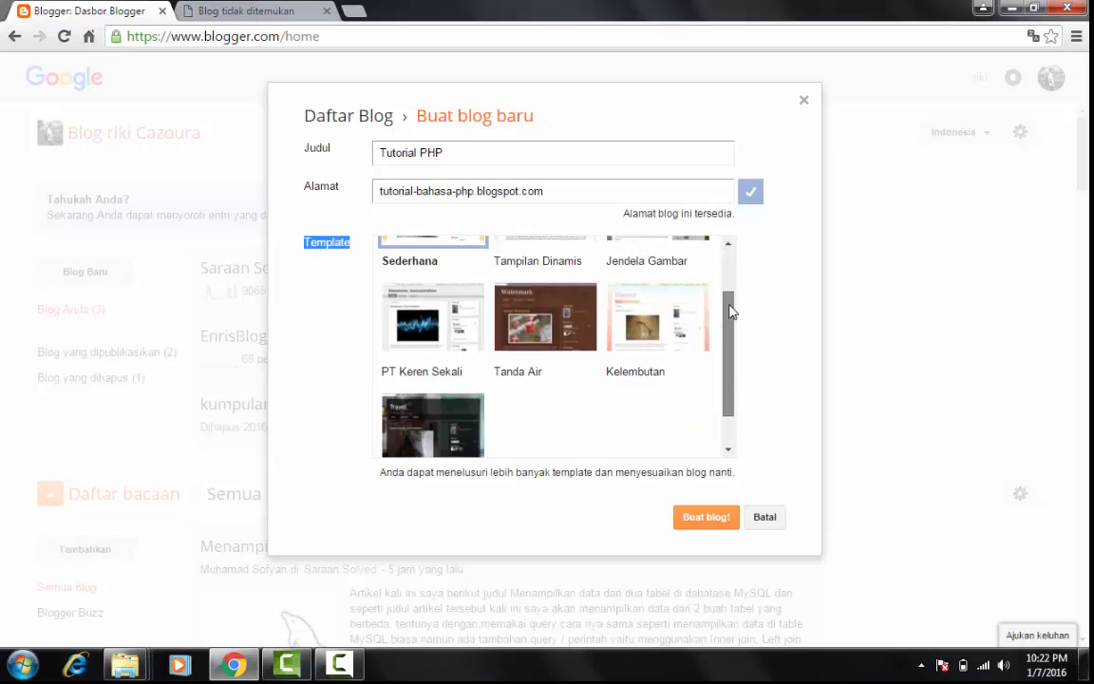
pyautogui.scroll(-1, 730, 310)
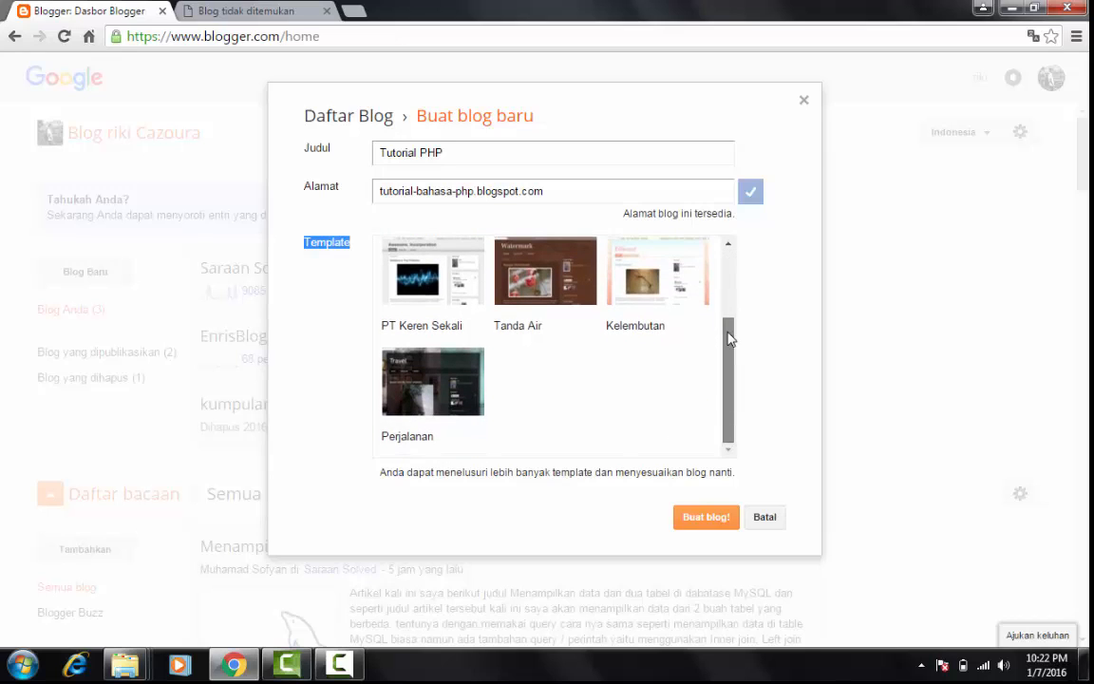
pyautogui.scroll(1, 730, 308)
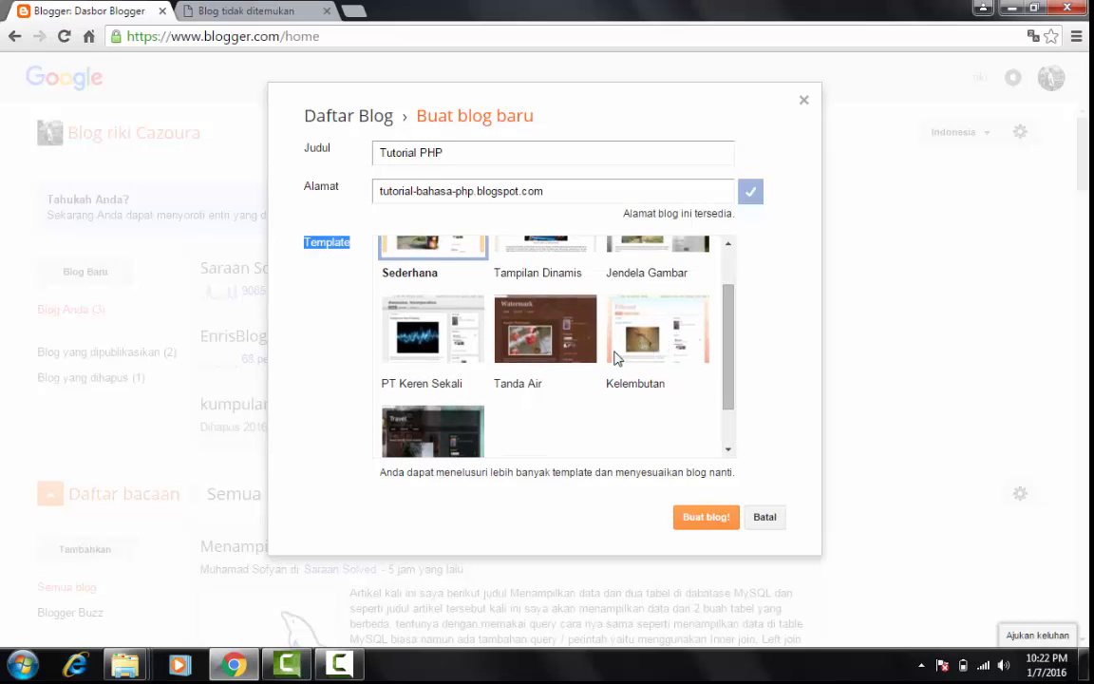
pyautogui.scroll(2, 726, 295)
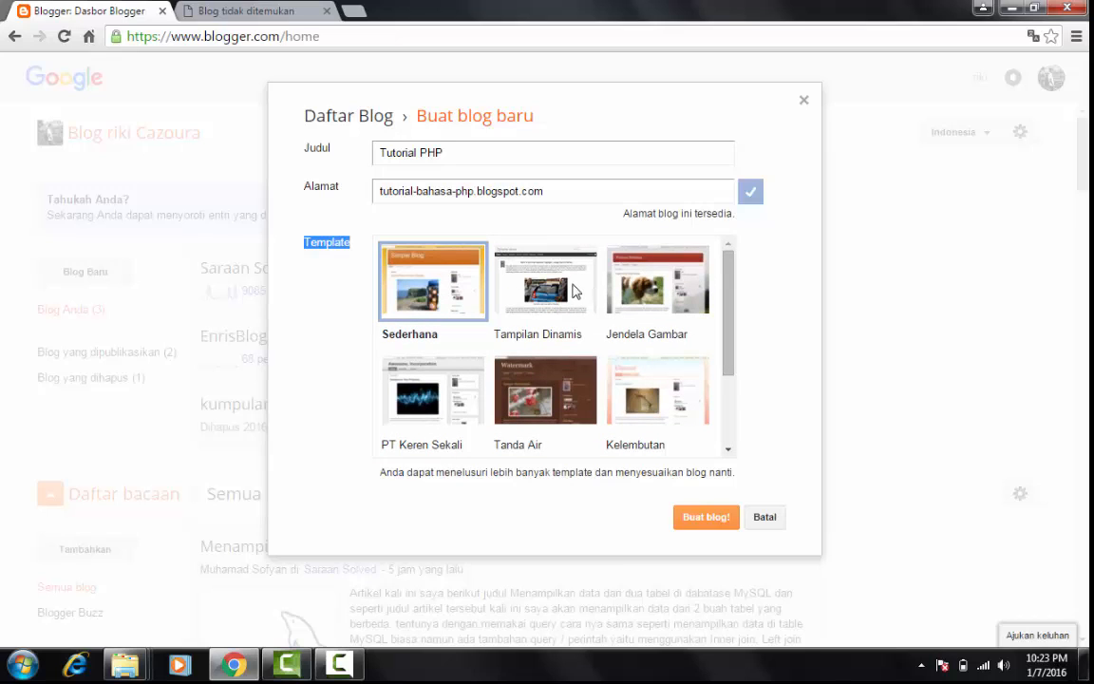
pyautogui.click(653, 287)
pyautogui.moveTo(724, 285); pyautogui.dragTo(724, 394)
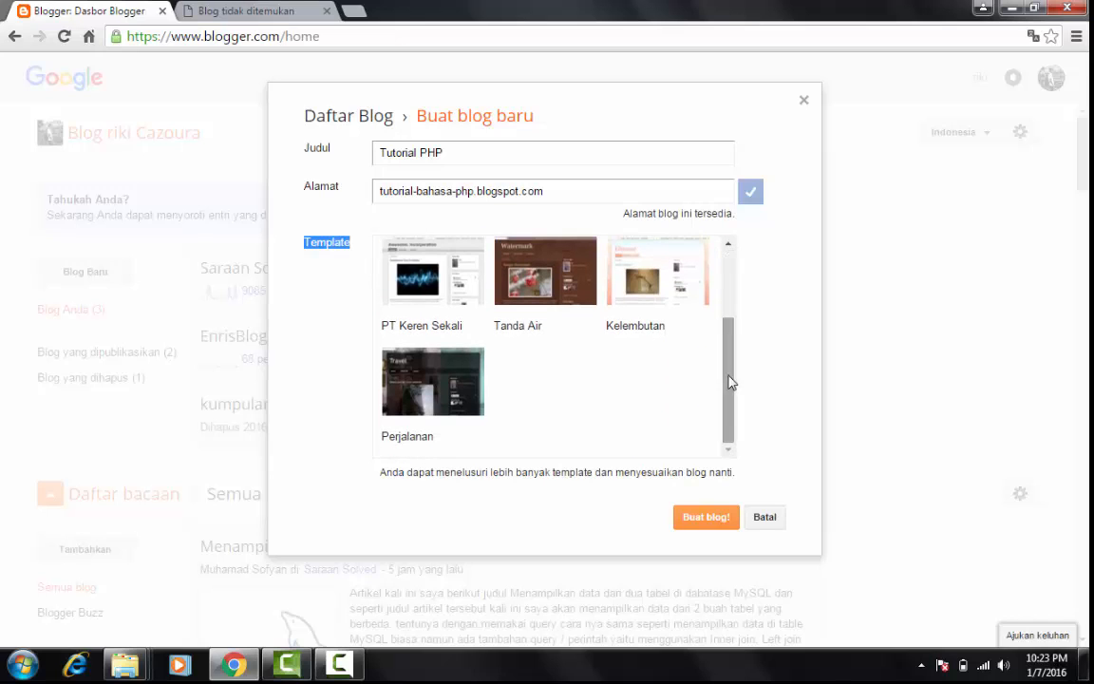
pyautogui.scroll(3, 732, 330)
pyautogui.scroll(-3, 730, 369)
pyautogui.click(707, 523)
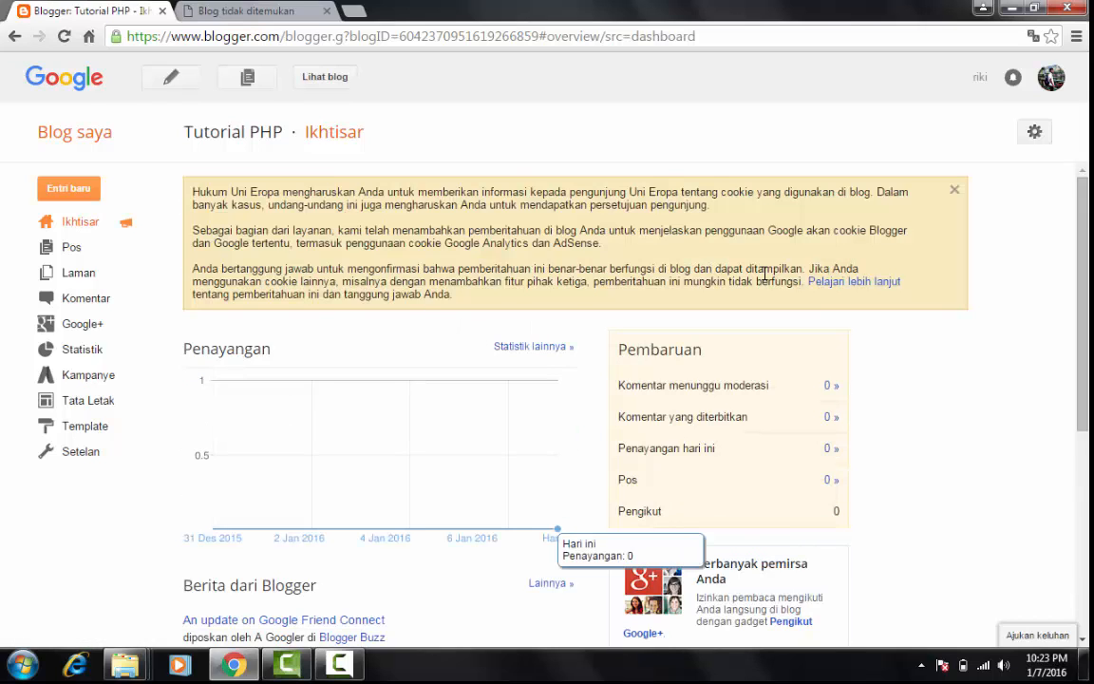
# Look through the new blog's Ikhtisar (overview) page, including the page views, updates and Blogger news
pyautogui.scroll(-3, 1081, 242)
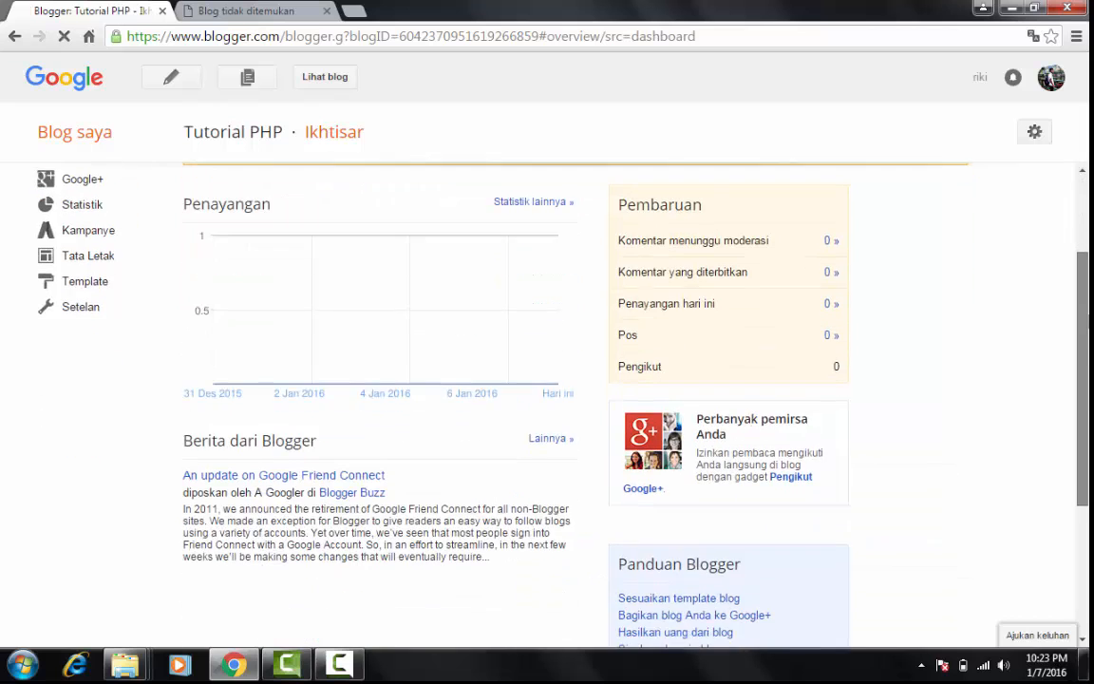
pyautogui.scroll(3, 1084, 239)
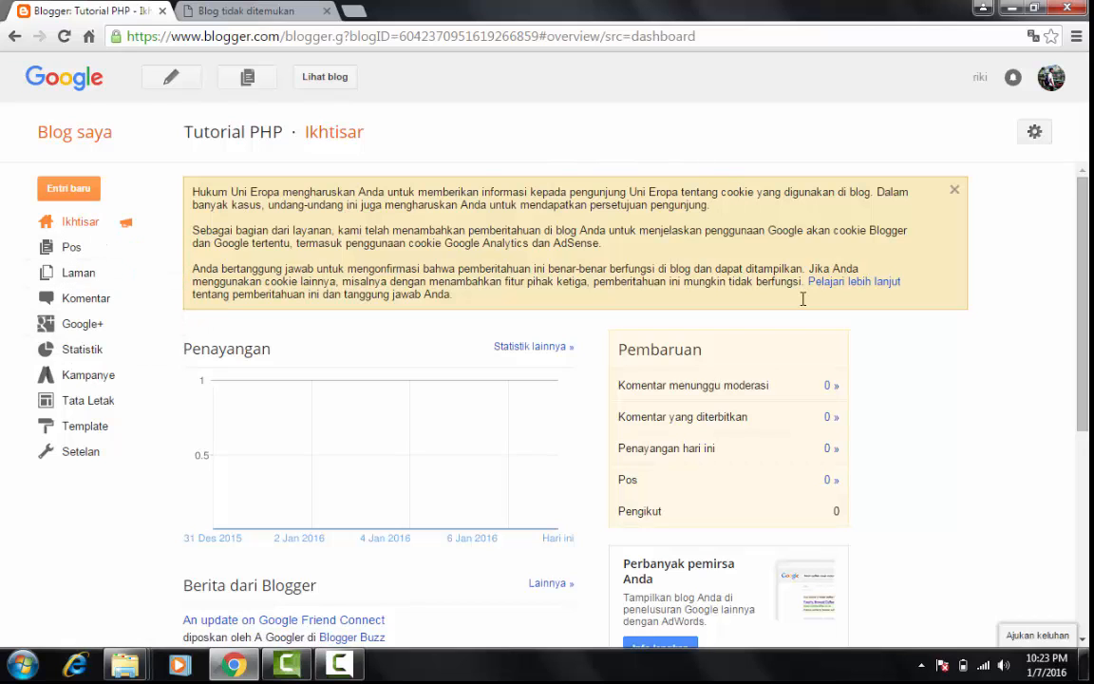
pyautogui.scroll(-2, 934, 326)
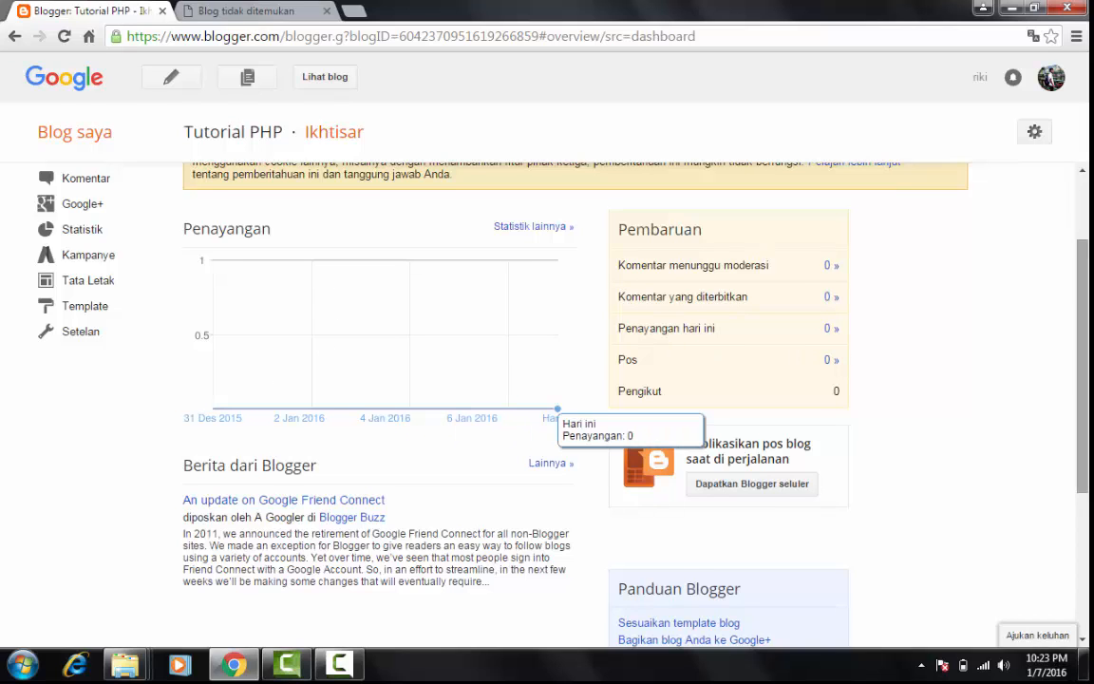
pyautogui.scroll(2, 824, 164)
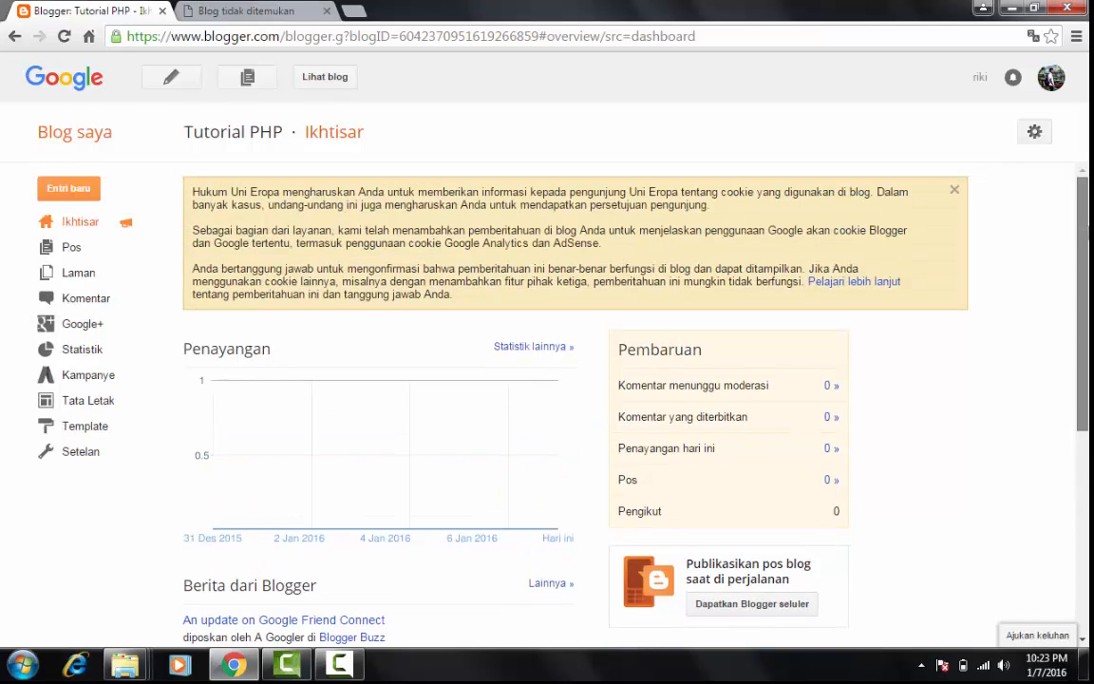
pyautogui.click(74, 228)
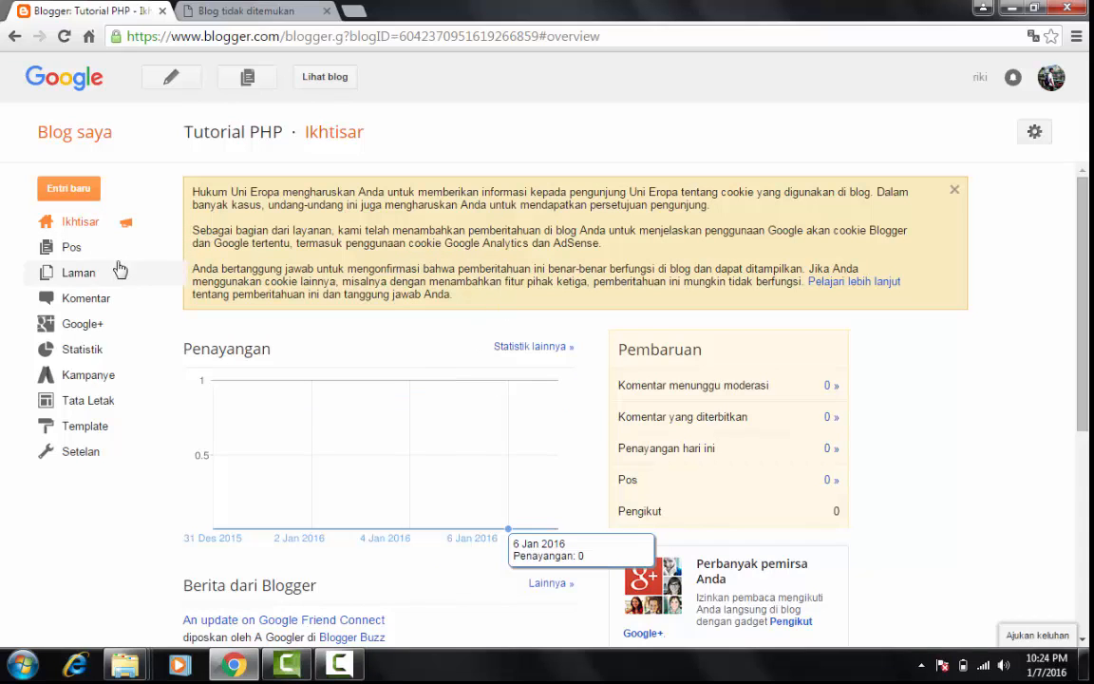
# View the blog's posts (Pos), pages (Laman) and published comments (Komentar) lists
pyautogui.click(76, 248)
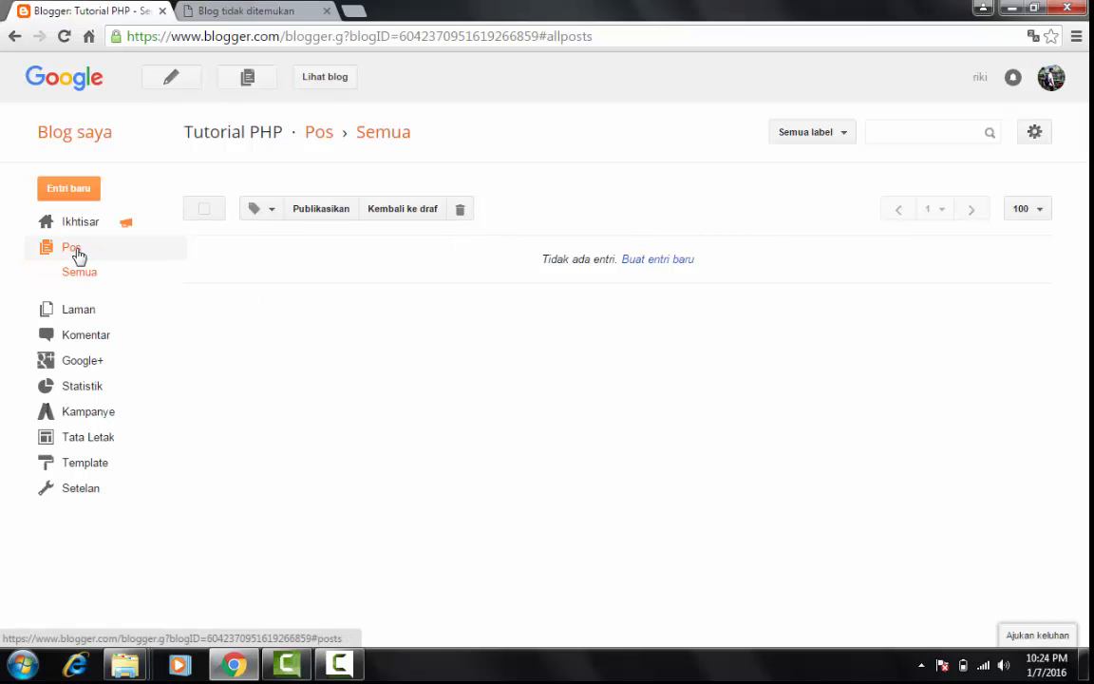
pyautogui.click(83, 311)
pyautogui.click(115, 289)
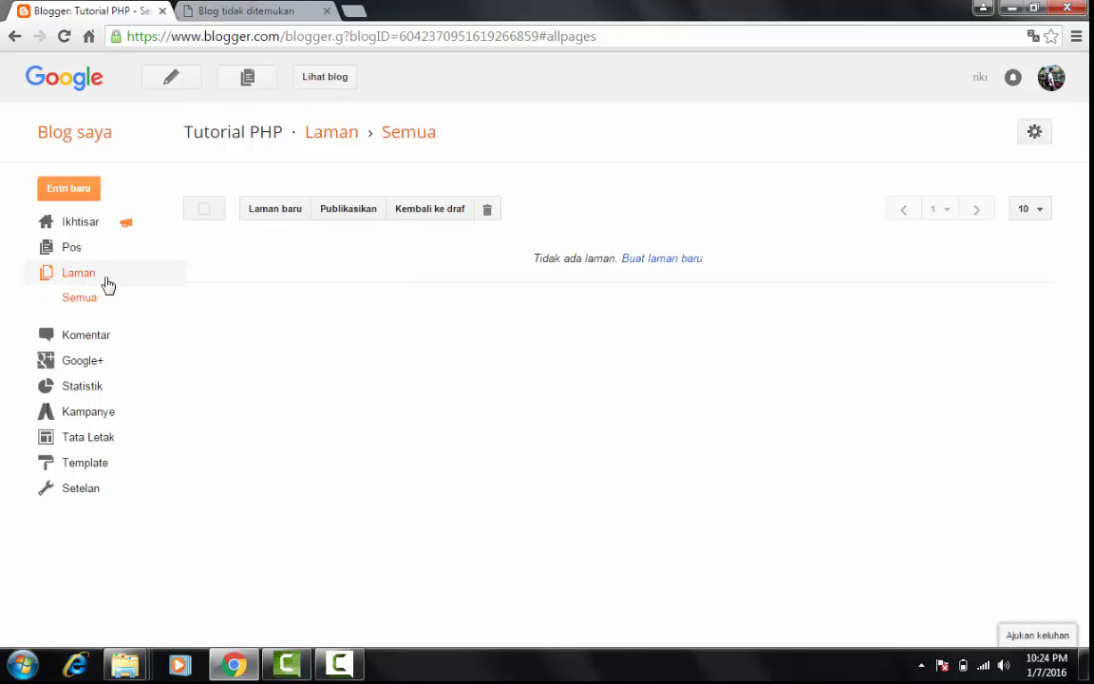
pyautogui.click(120, 337)
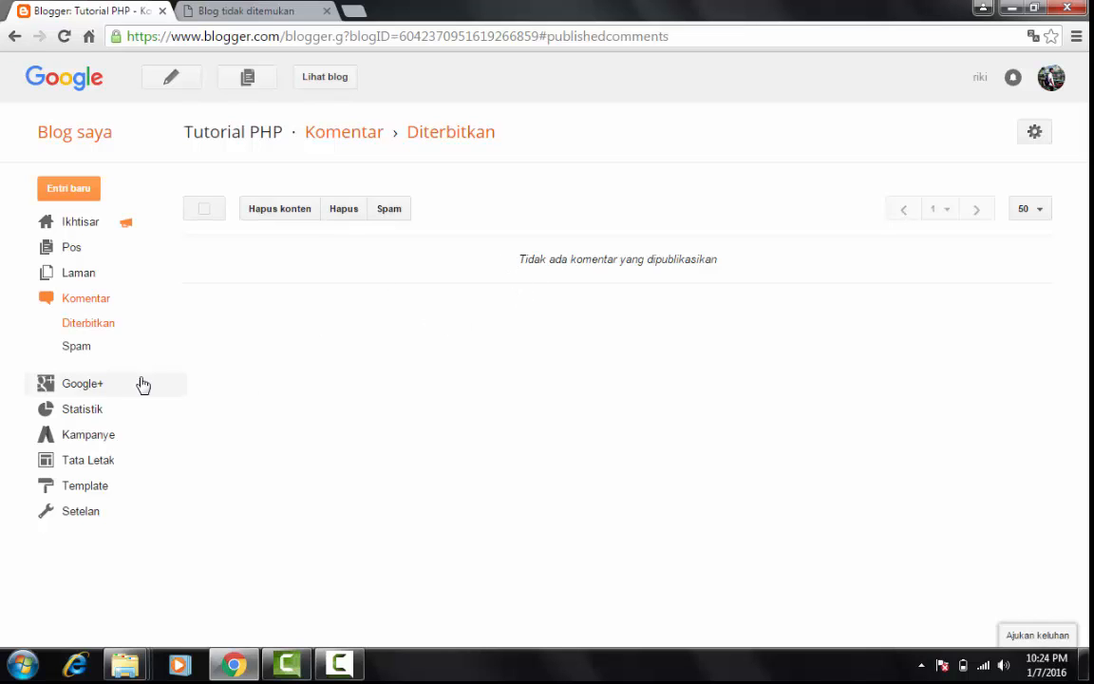
# Review the blog's Google+ settings and dismiss the Windows color scheme message
pyautogui.click(105, 385)
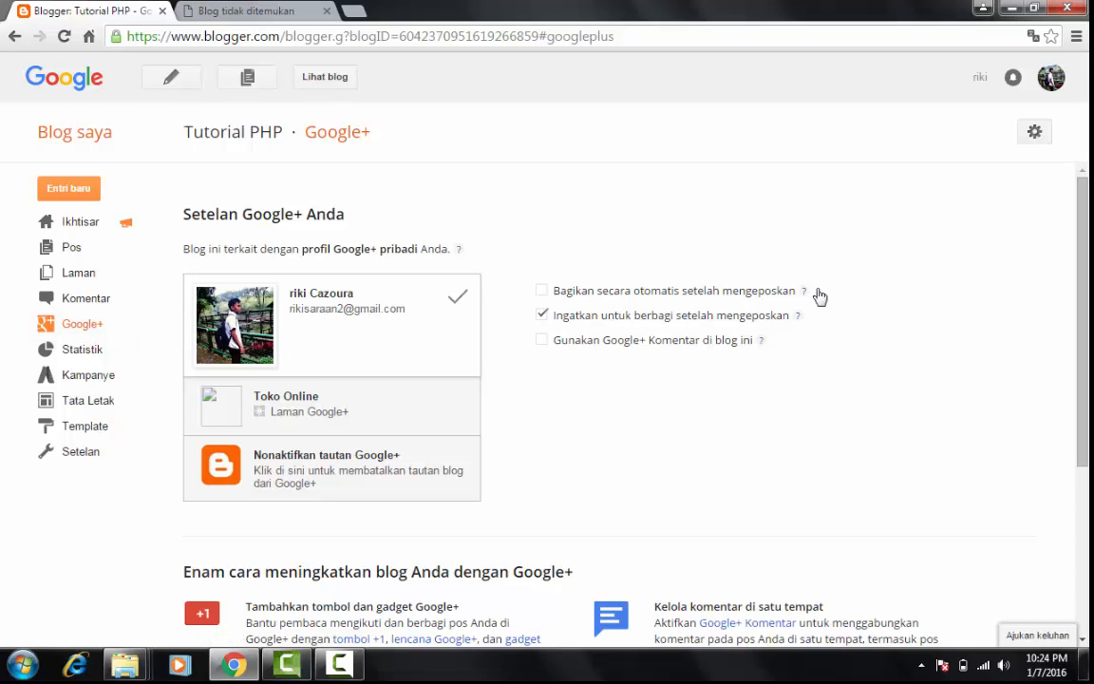
pyautogui.scroll(-1, 974, 257)
pyautogui.scroll(1, 975, 285)
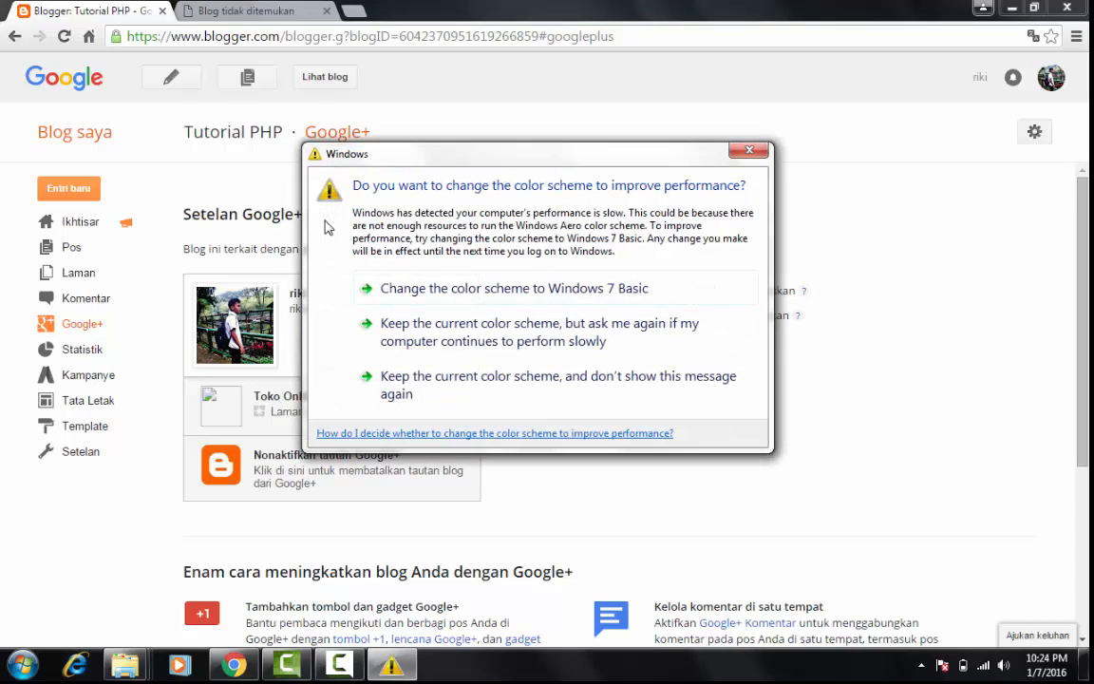
pyautogui.click(748, 152)
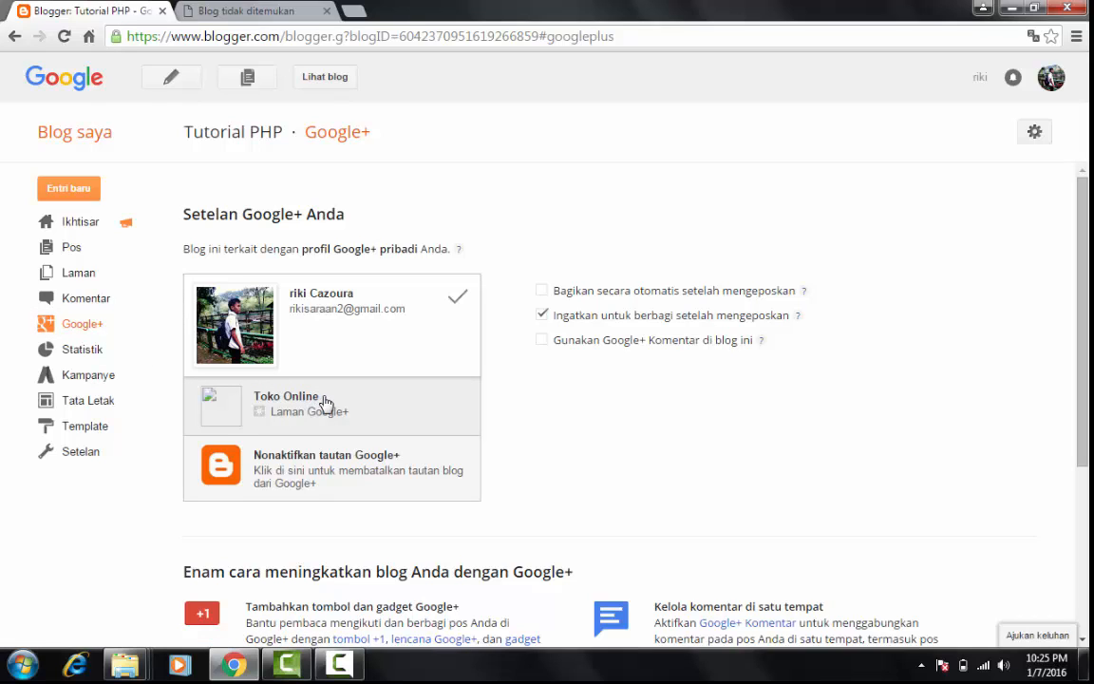
# Examine the blog's statistics overview, including the page view graph and the audience map
pyautogui.click(103, 352)
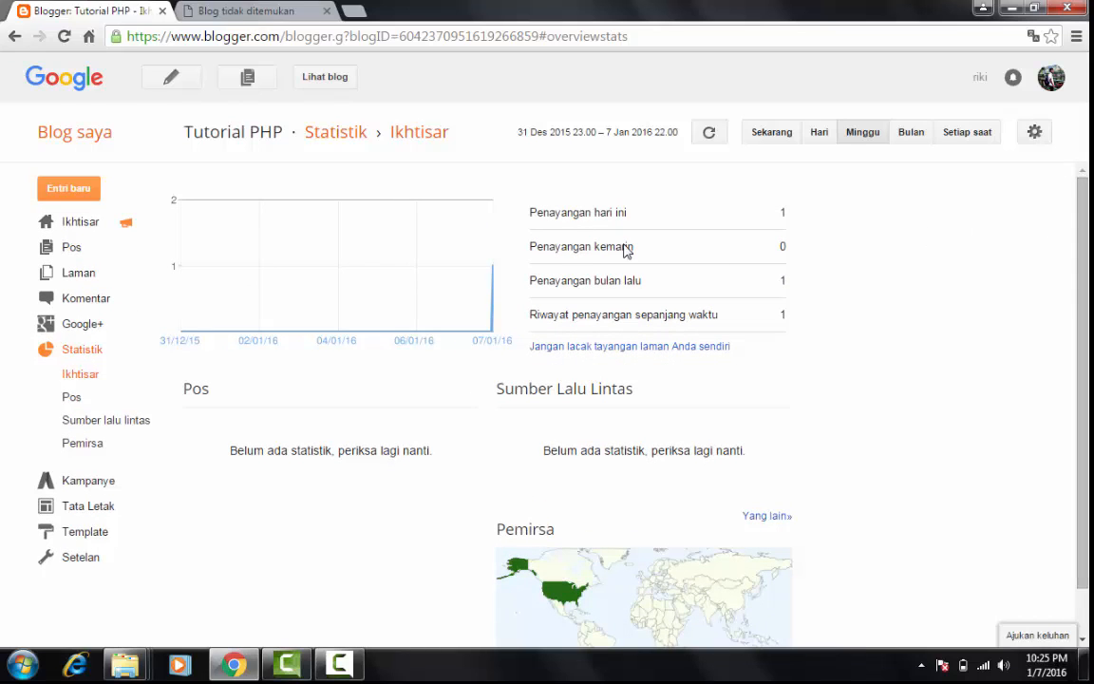
pyautogui.moveTo(432, 255)
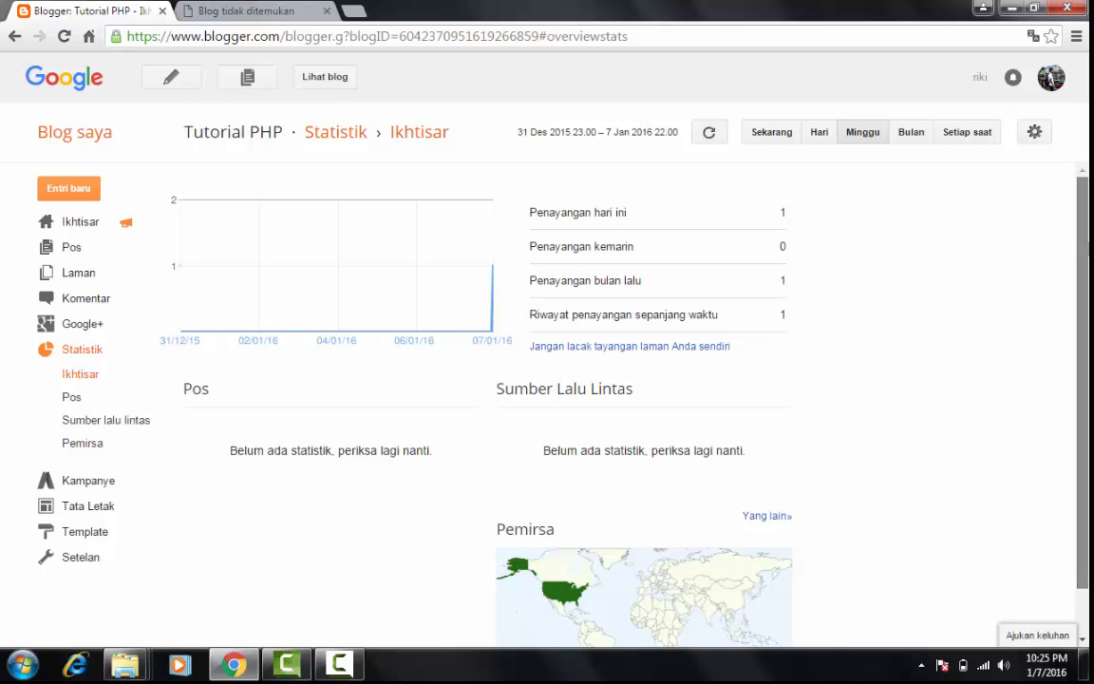
pyautogui.moveTo(488, 261)
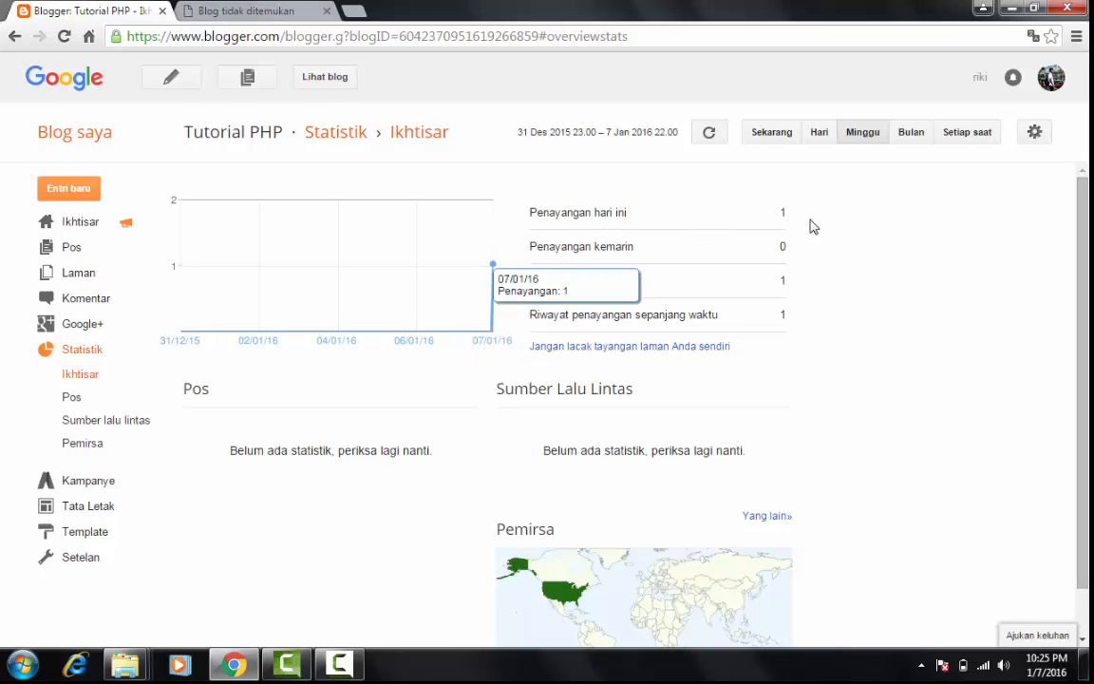
pyautogui.scroll(-2, 1077, 262)
pyautogui.scroll(2, 1083, 247)
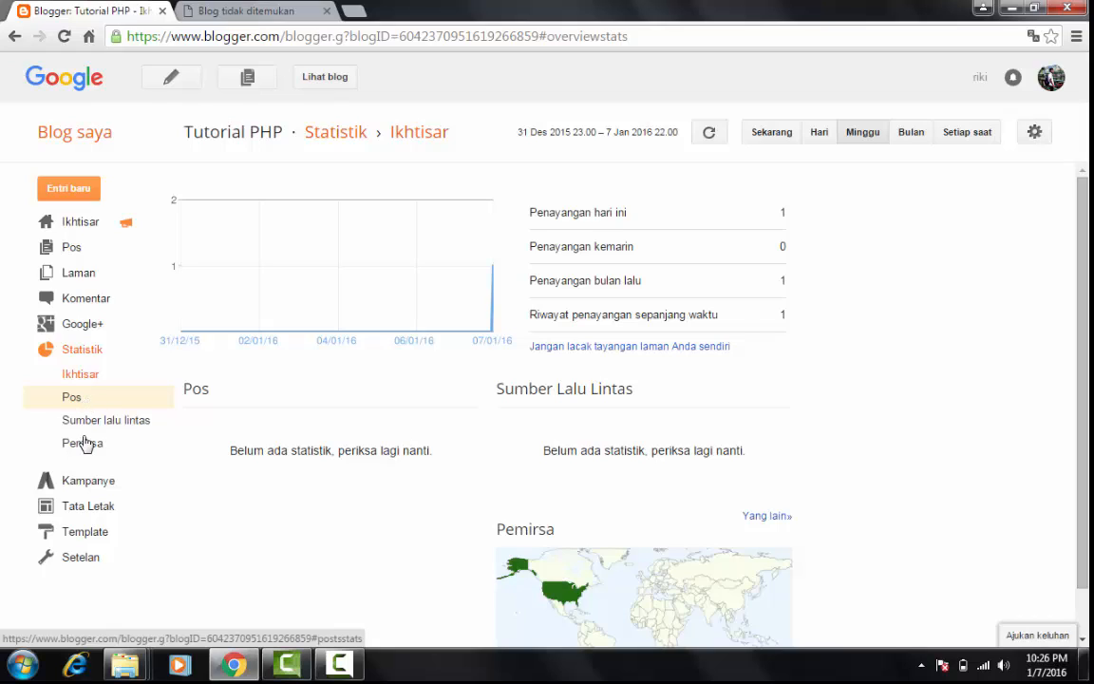
# View the post, traffic source and audience (Pemirsa) statistics, dismissing the Windows color scheme message
pyautogui.click(83, 419)
pyautogui.click(74, 398)
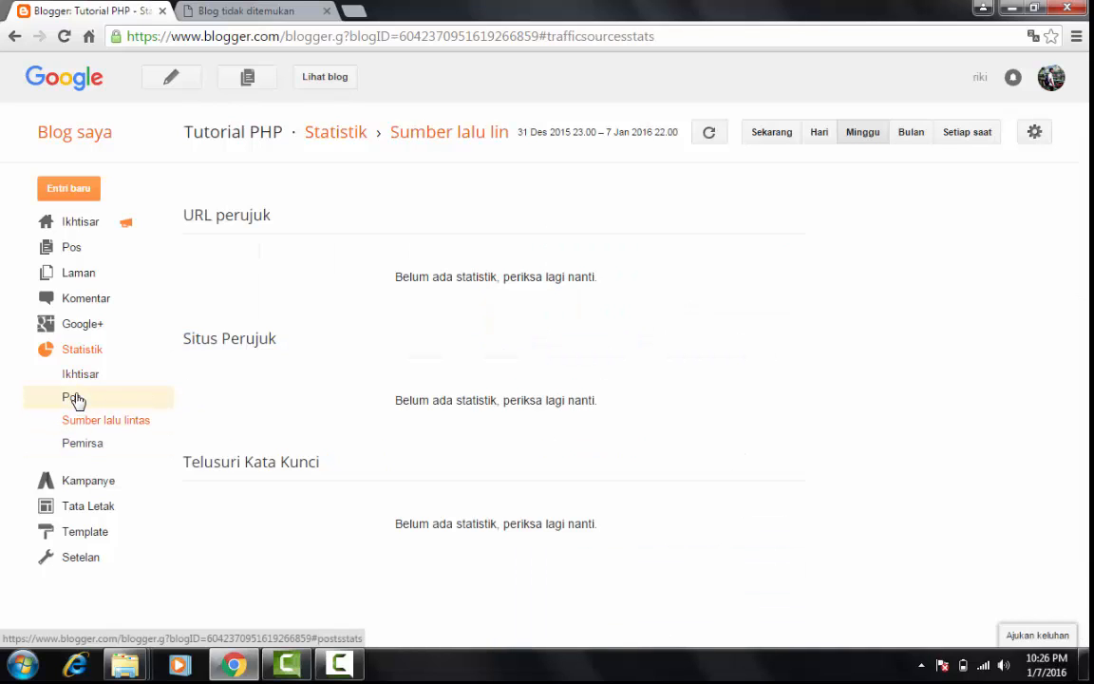
pyautogui.click(88, 421)
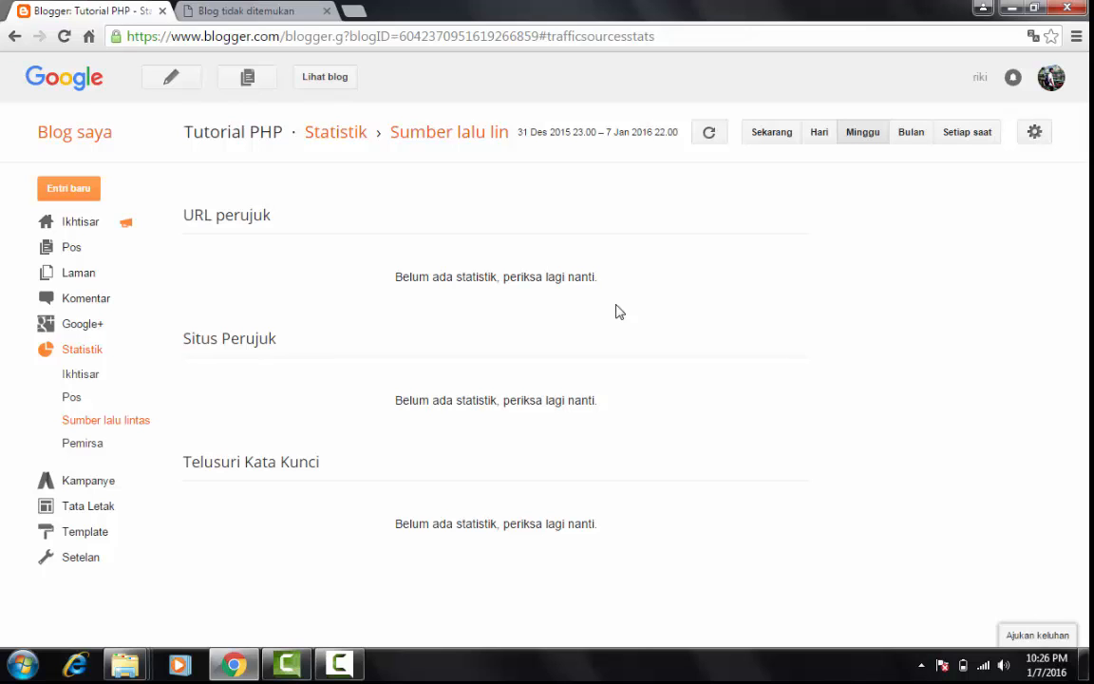
pyautogui.click(138, 444)
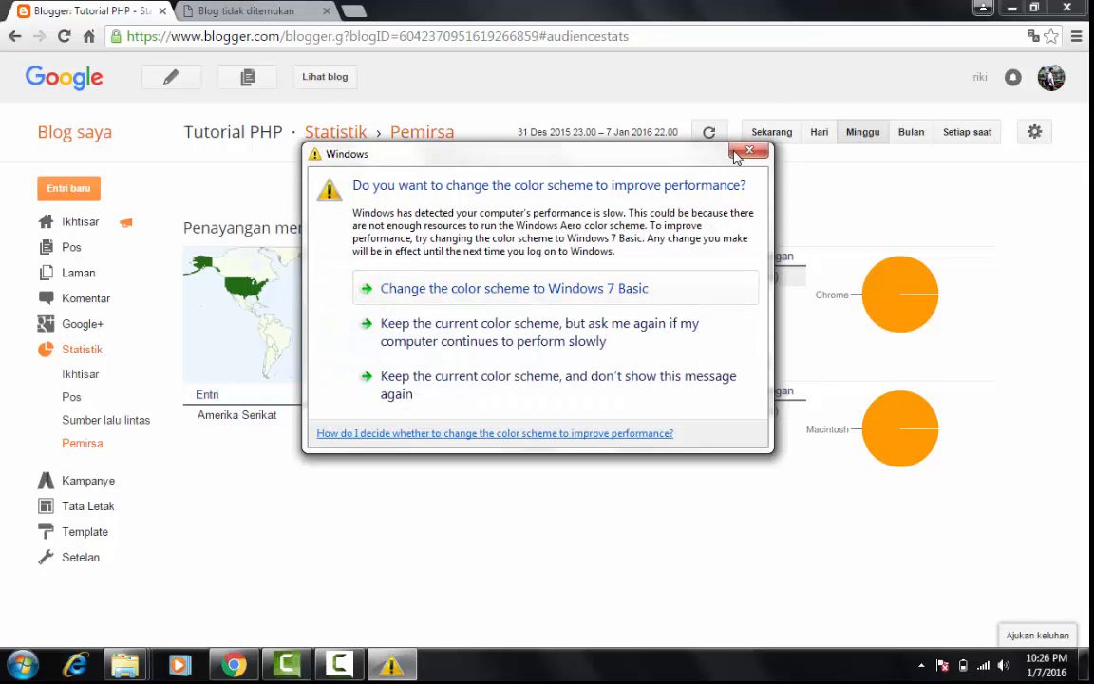
pyautogui.click(739, 153)
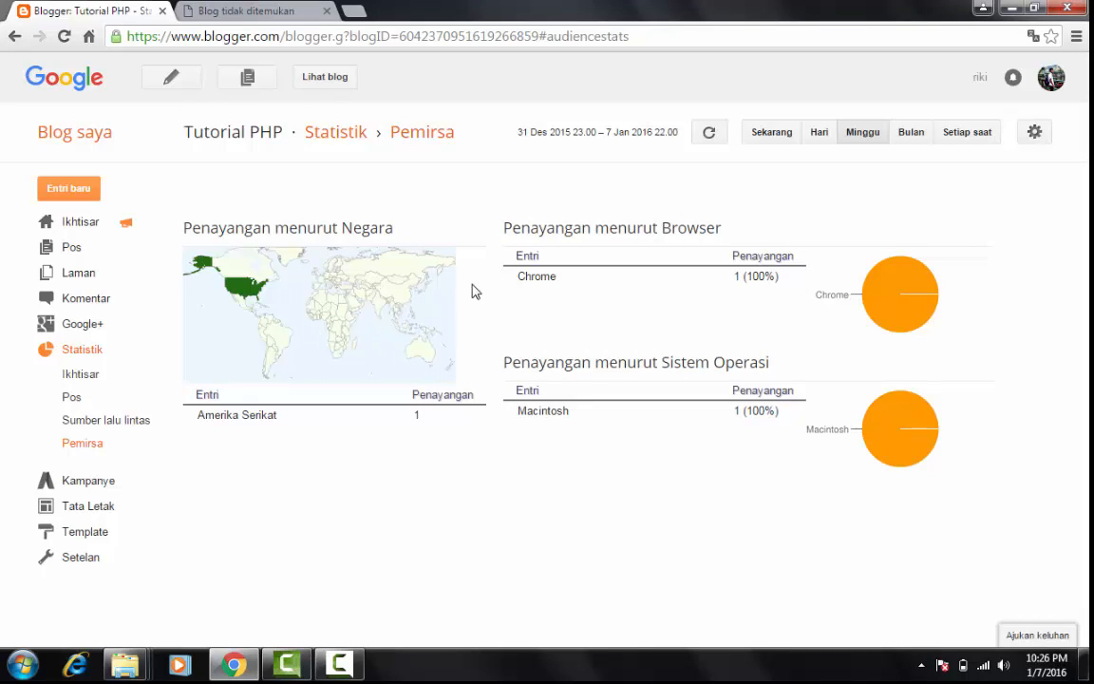
# View the Kampanye page and examine the blog's gadget layout under Tata Letak from the favicon to the footer
pyautogui.click(85, 487)
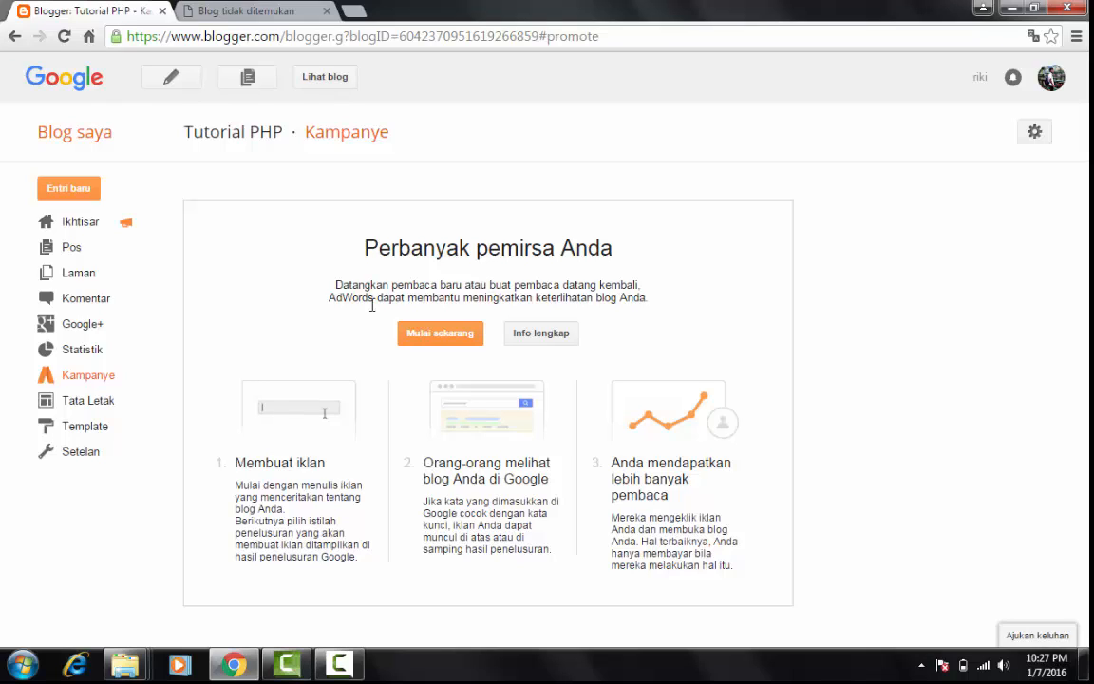
pyautogui.click(105, 402)
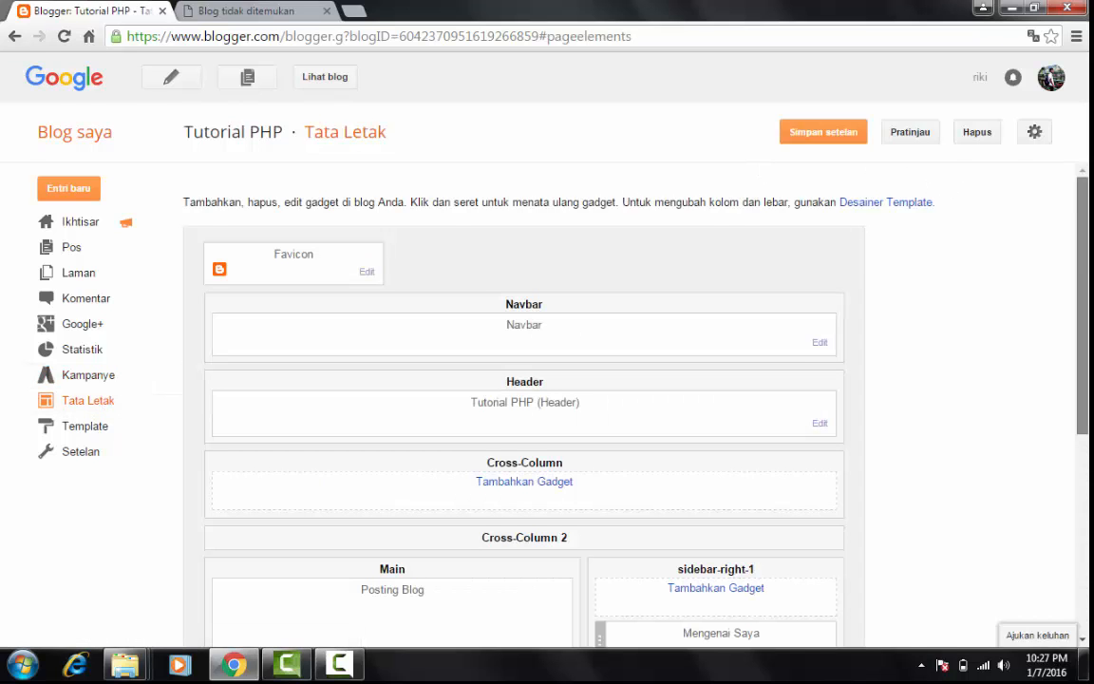
pyautogui.scroll(-3, 1052, 80)
pyautogui.scroll(-2, 1051, 80)
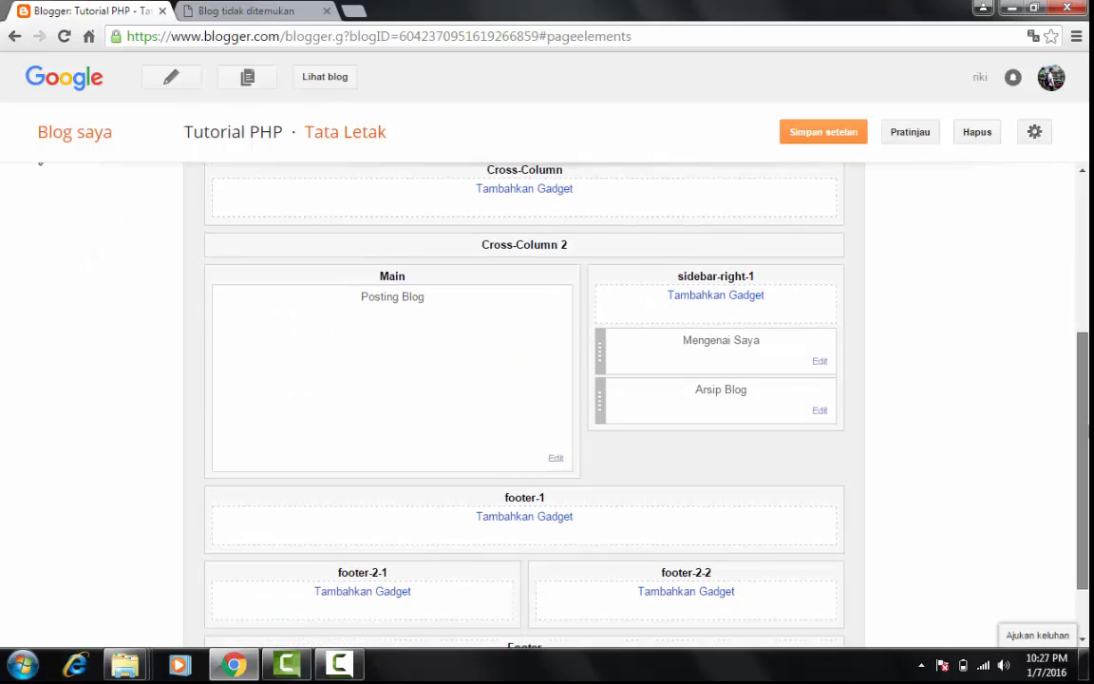
pyautogui.scroll(5, 1052, 80)
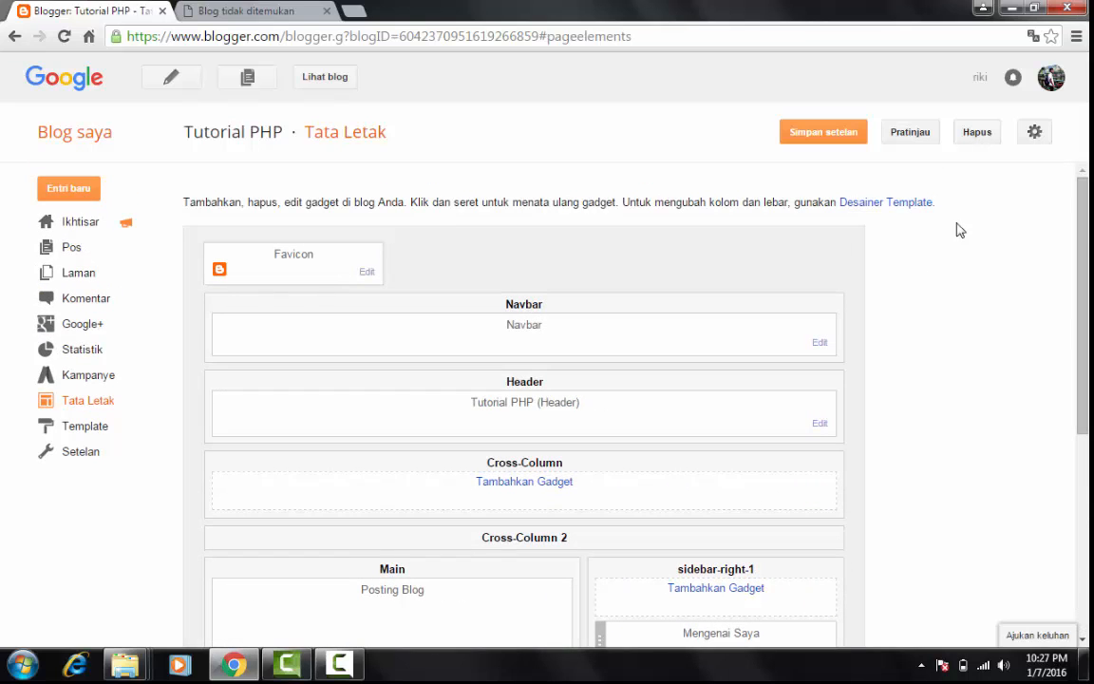
pyautogui.scroll(-2, 1052, 80)
pyautogui.scroll(-2, 1052, 79)
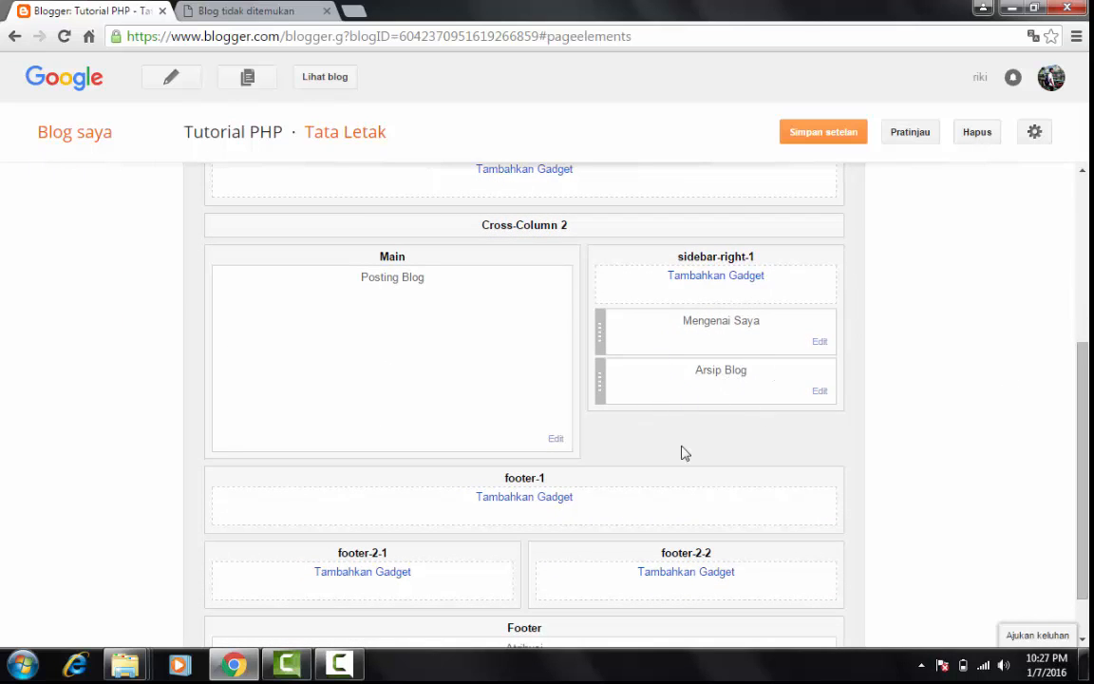
pyautogui.scroll(-1, 936, 480)
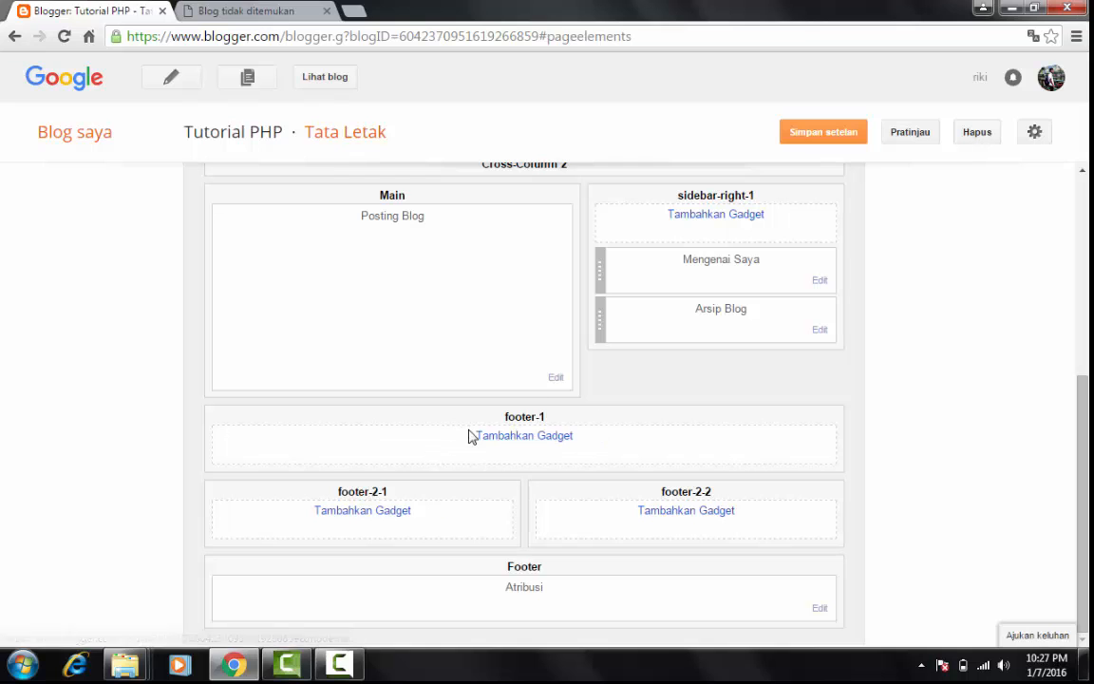
pyautogui.moveTo(1085, 505); pyautogui.dragTo(1085, 378)
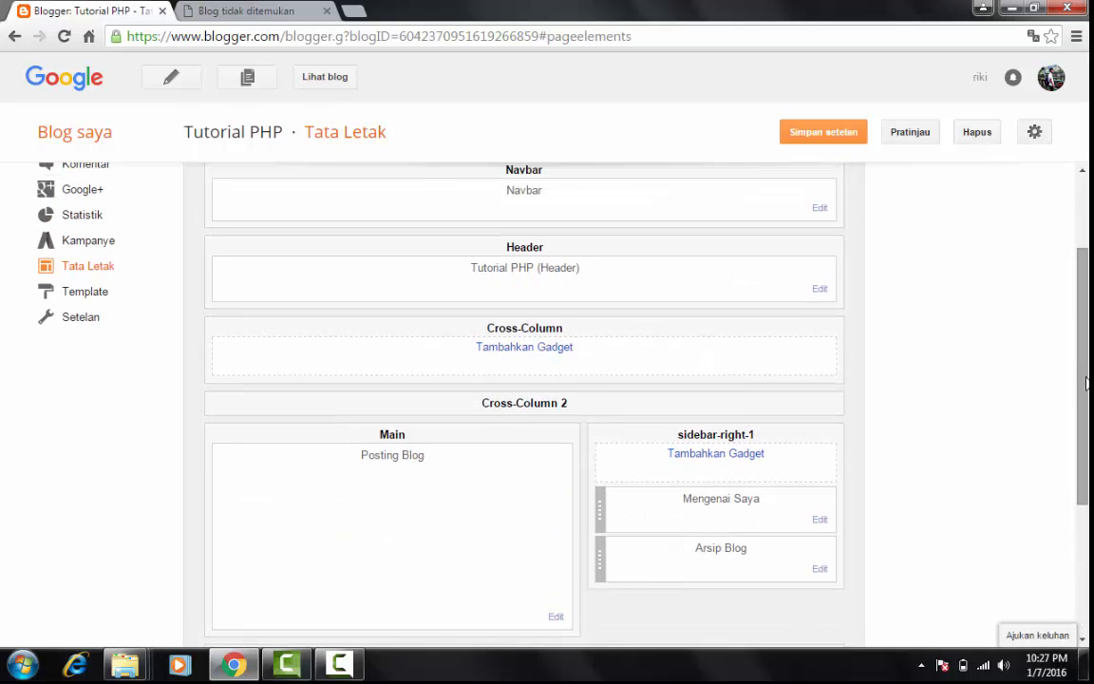
pyautogui.moveTo(1084, 294); pyautogui.dragTo(1085, 221)
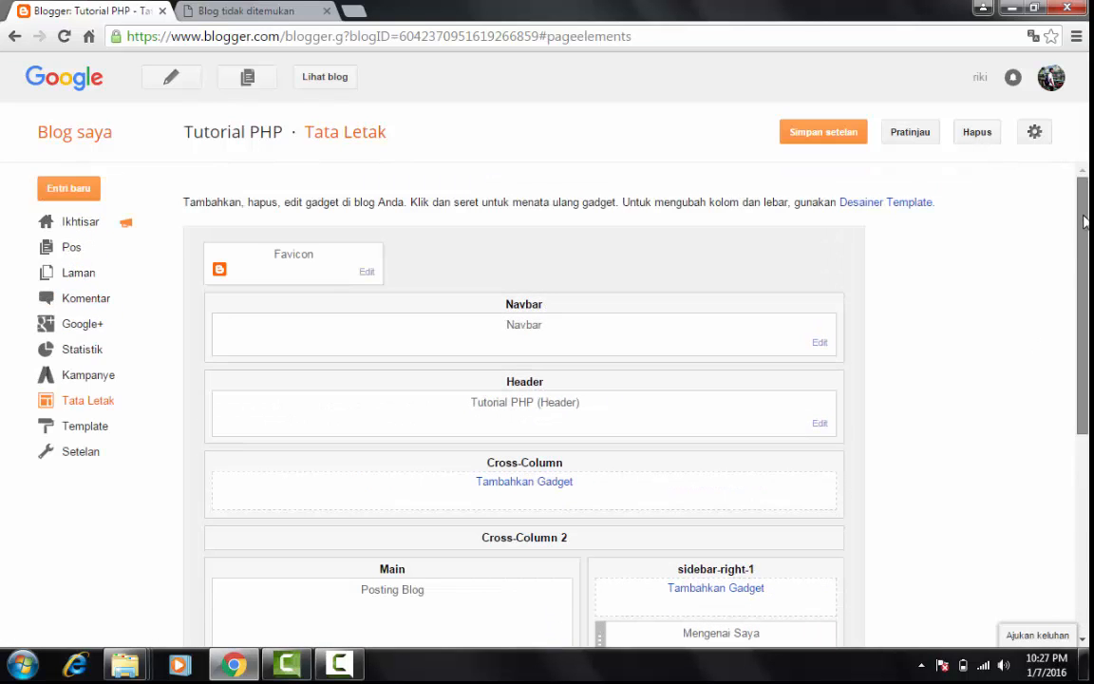
# Open the gadget chooser for the Cross-Column section and browse the basic gadgets, from Entri yang Diunggulkan to Lencana Google+
pyautogui.click(512, 484)
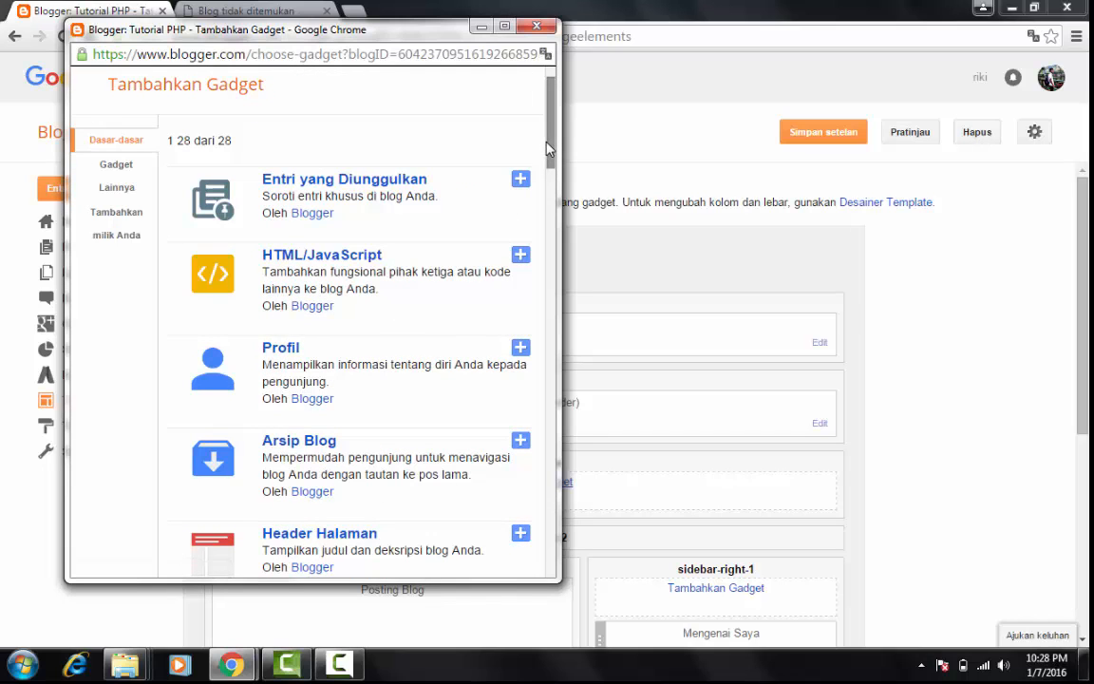
pyautogui.scroll(-2, 546, 145)
pyautogui.moveTo(552, 160); pyautogui.dragTo(492, 119)
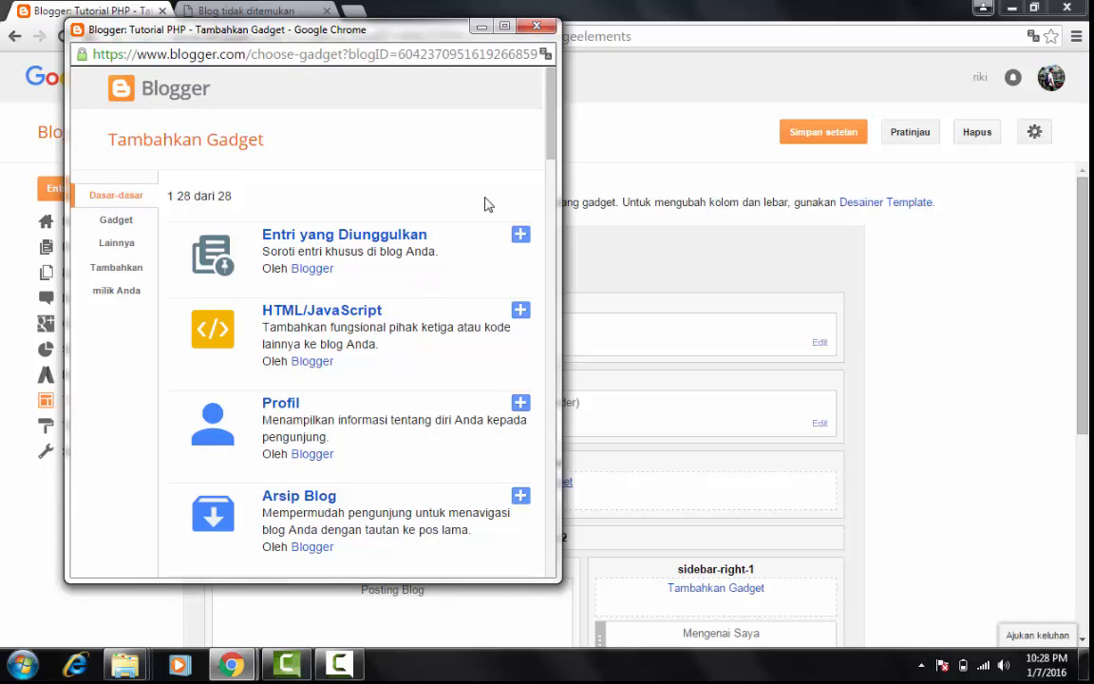
pyautogui.moveTo(552, 146); pyautogui.dragTo(552, 446)
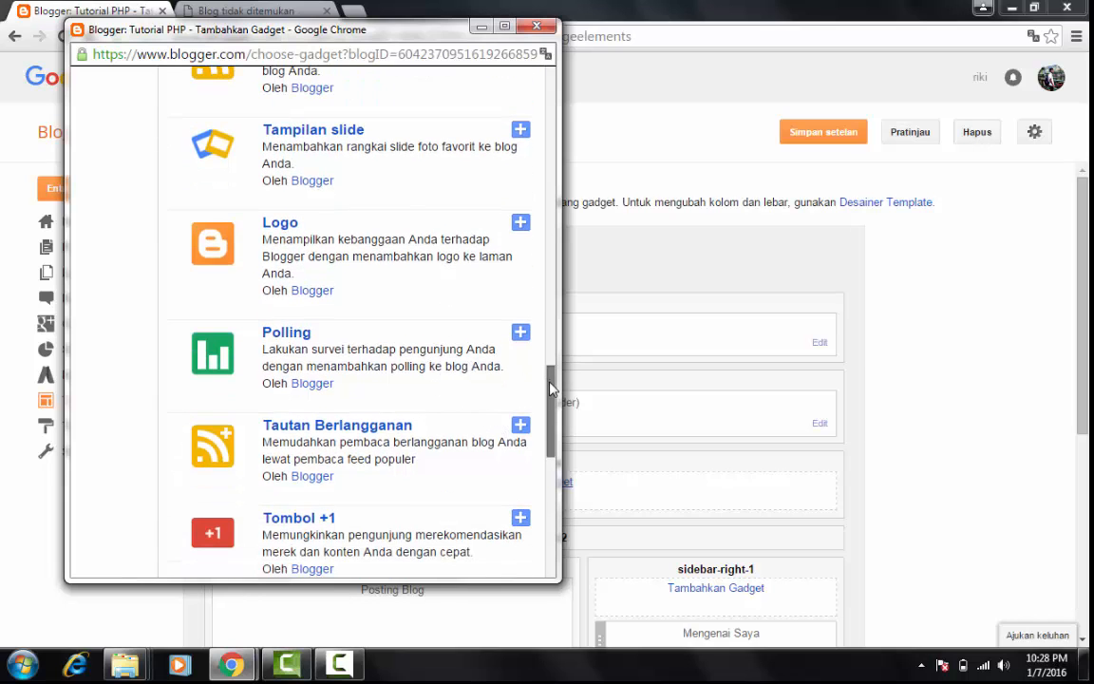
pyautogui.moveTo(551, 389); pyautogui.dragTo(543, 478)
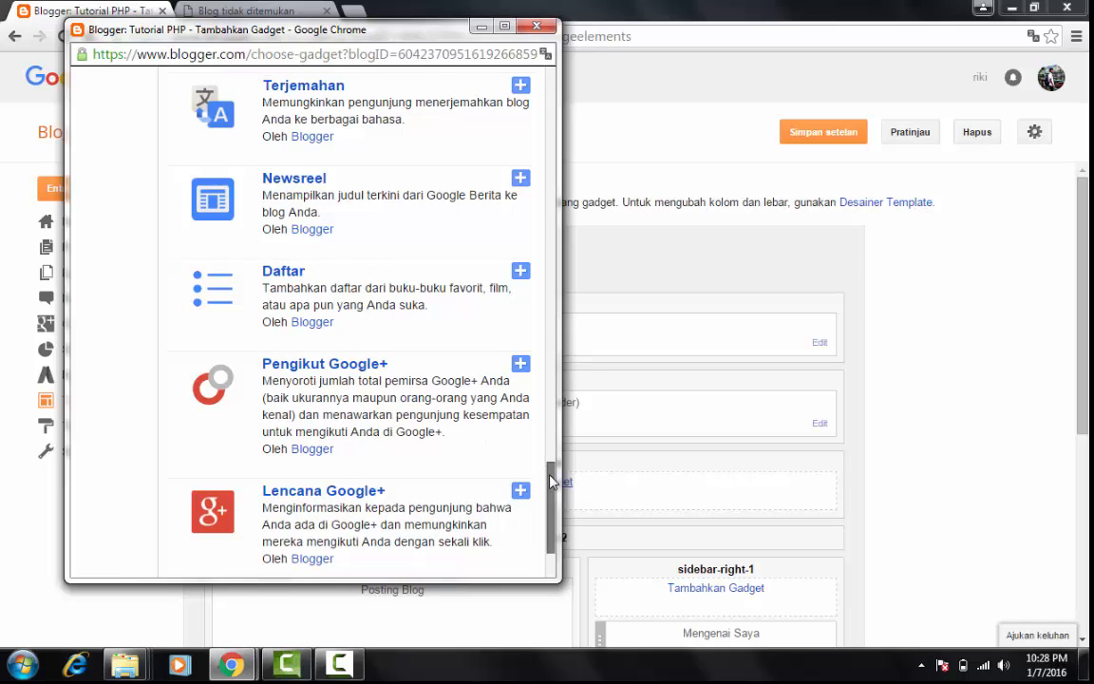
pyautogui.moveTo(551, 478); pyautogui.dragTo(546, 28)
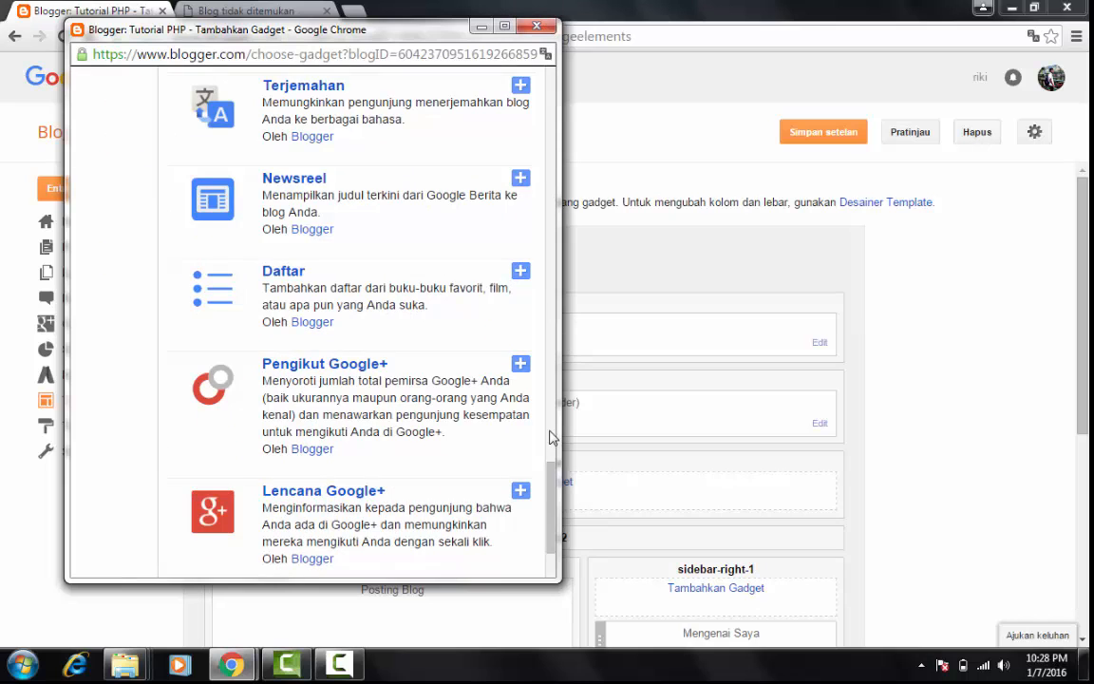
pyautogui.moveTo(551, 475); pyautogui.dragTo(546, 81)
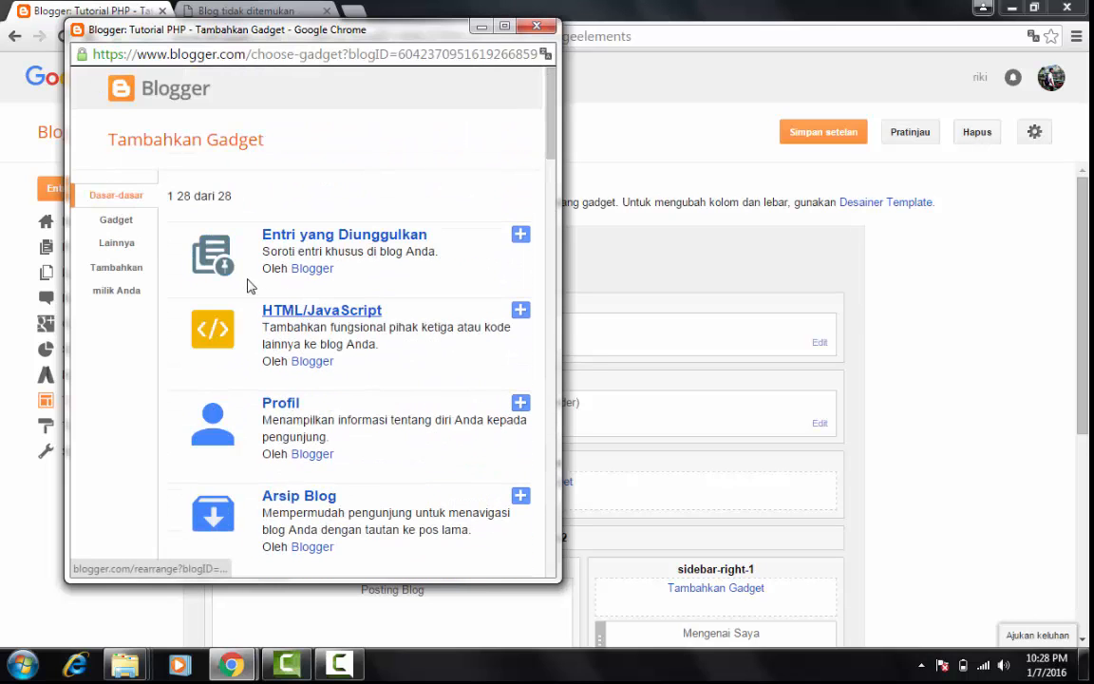
# Browse the third-party gadgets under Gadget Lainnya and close the gadget chooser without adding any
pyautogui.click(116, 220)
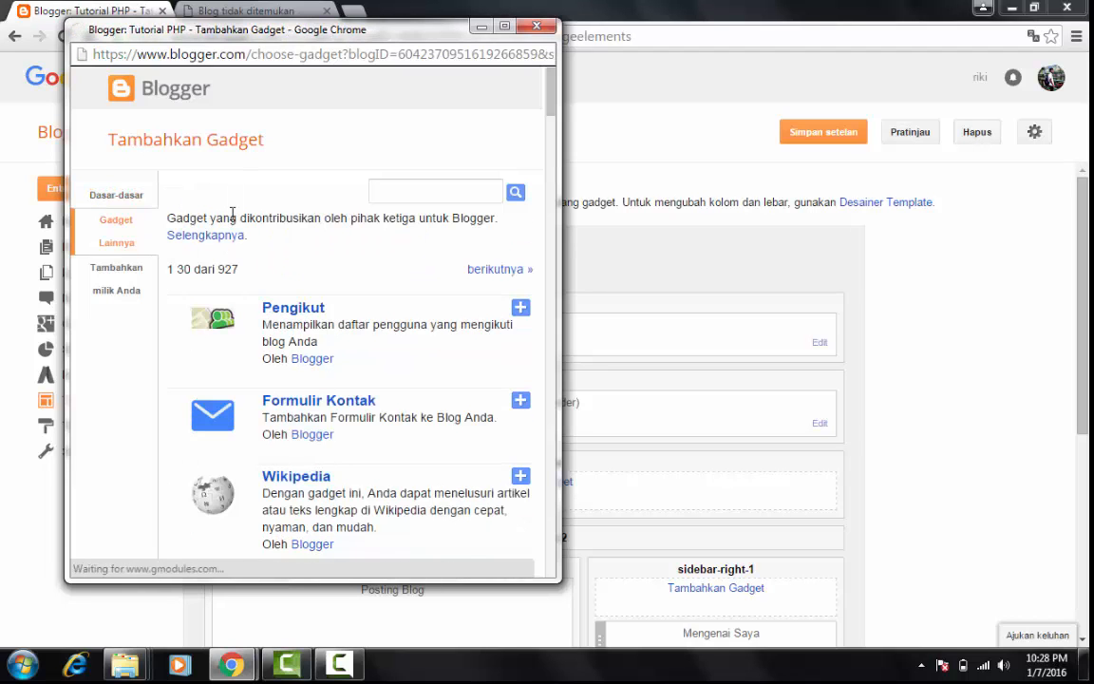
pyautogui.scroll(-4, 549, 138)
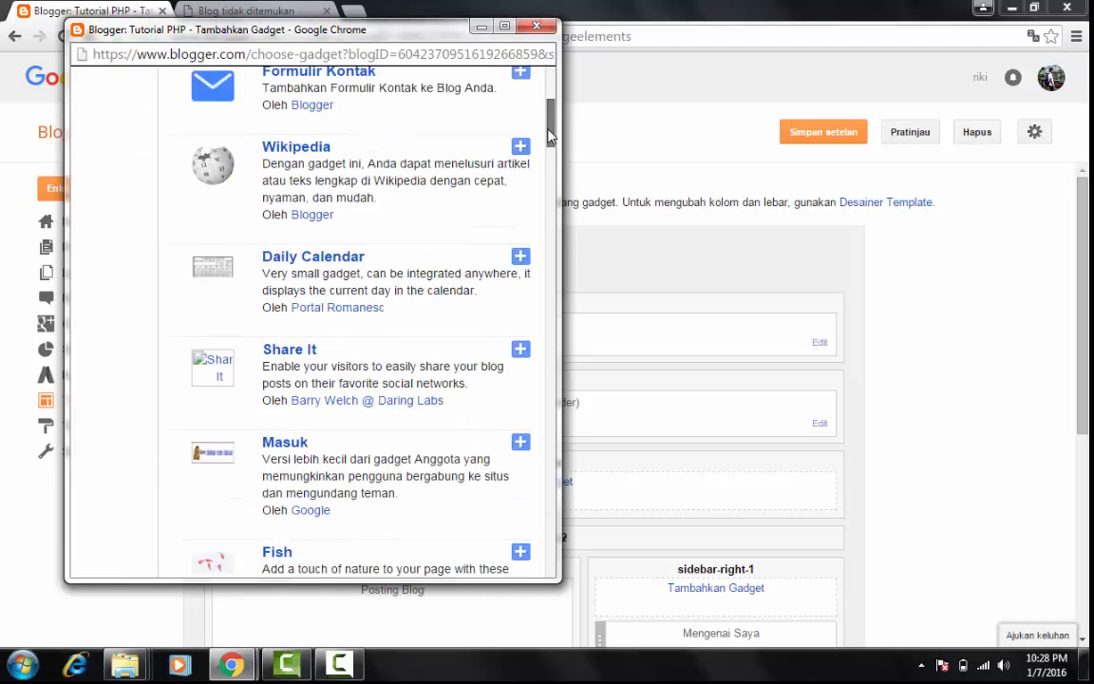
pyautogui.moveTo(548, 130); pyautogui.dragTo(558, 254)
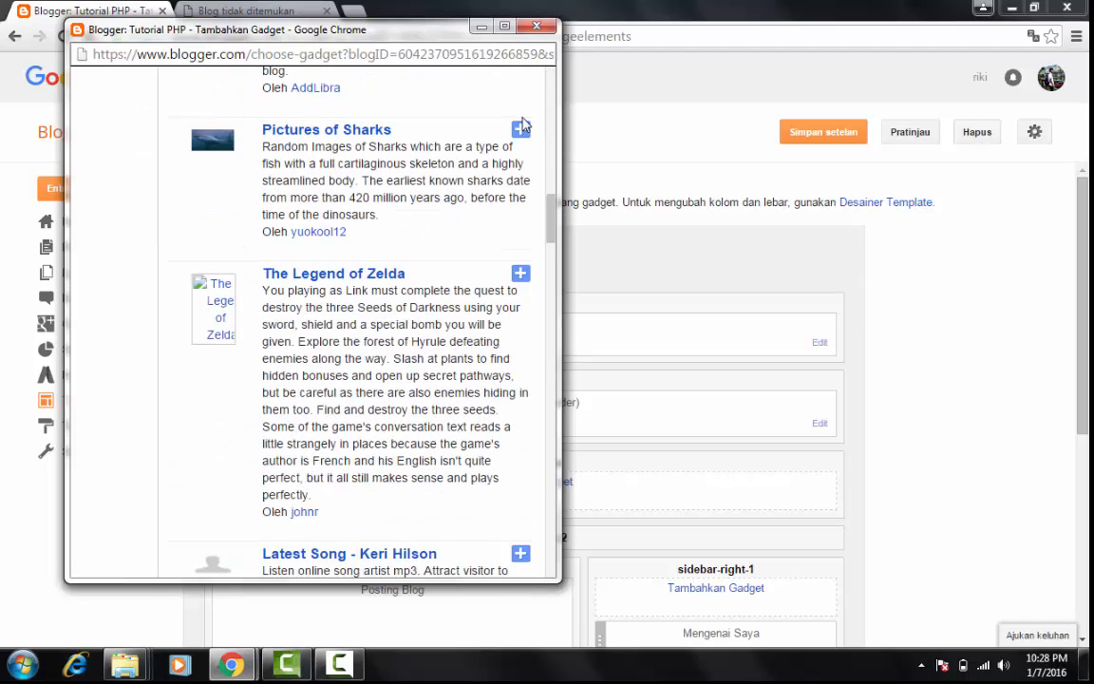
pyautogui.click(537, 27)
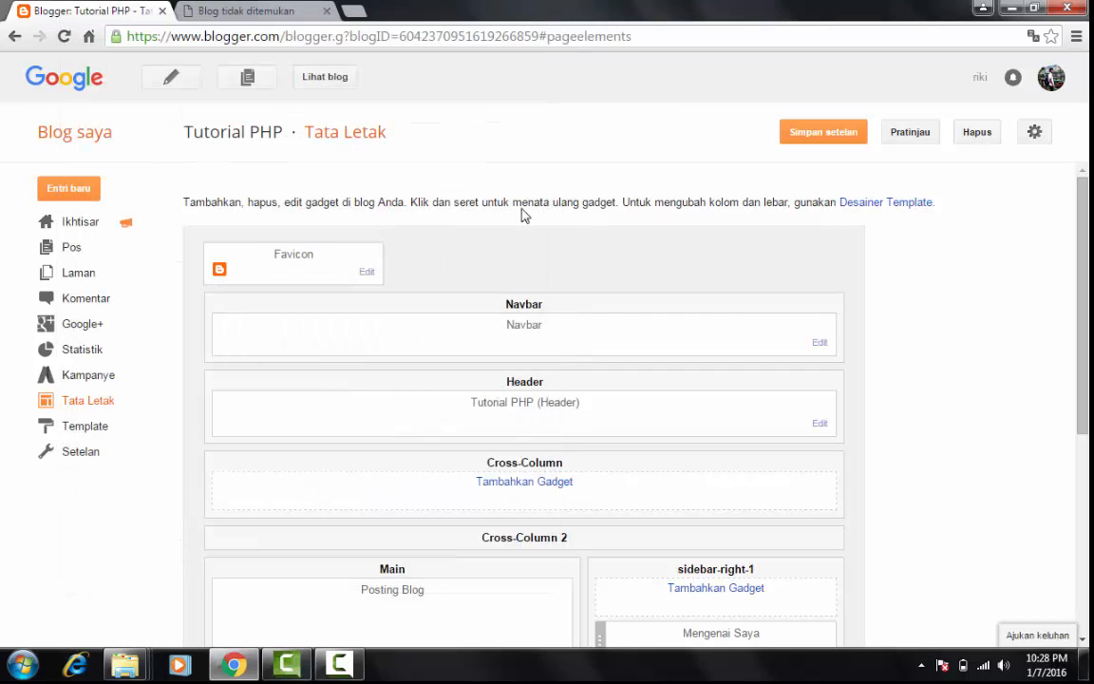
# Open the blog's template in the HTML editor and examine its code, including the header and comment script sections
pyautogui.click(110, 425)
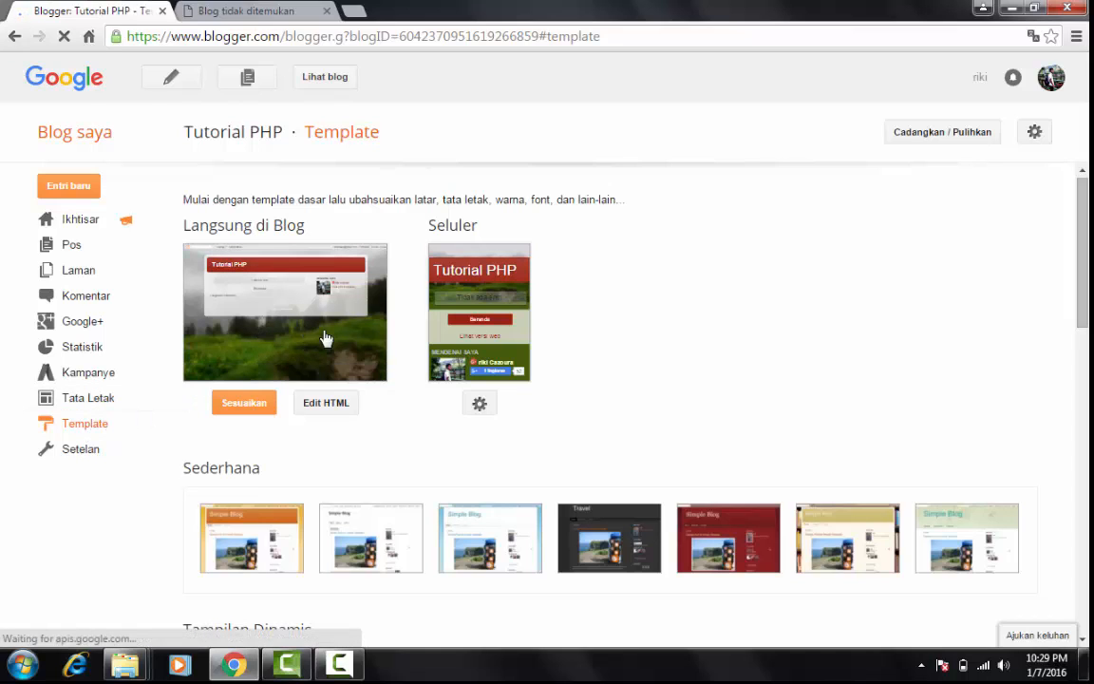
pyautogui.click(324, 403)
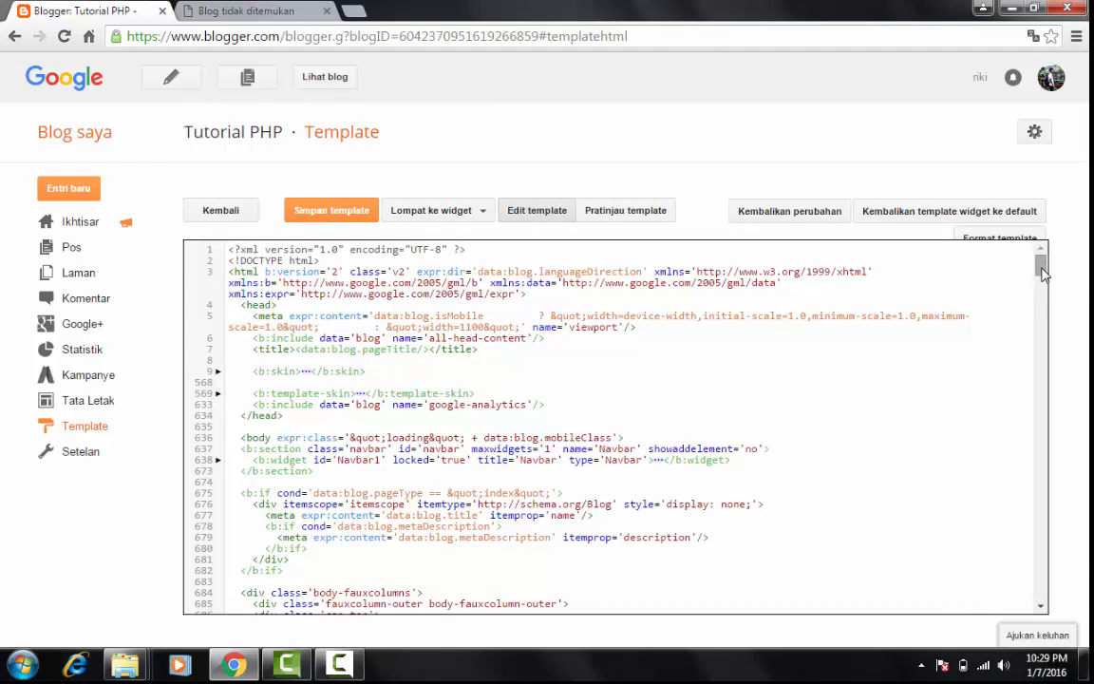
pyautogui.scroll(-5, 1040, 313)
pyautogui.scroll(-15, 1040, 313)
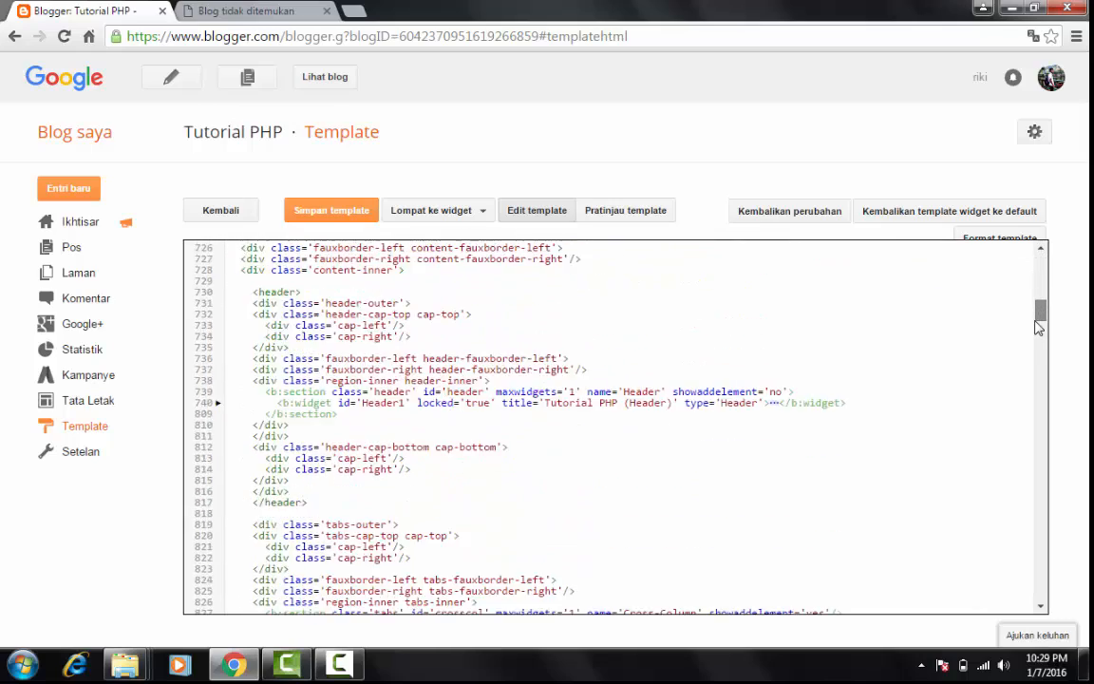
pyautogui.scroll(-5, 1036, 355)
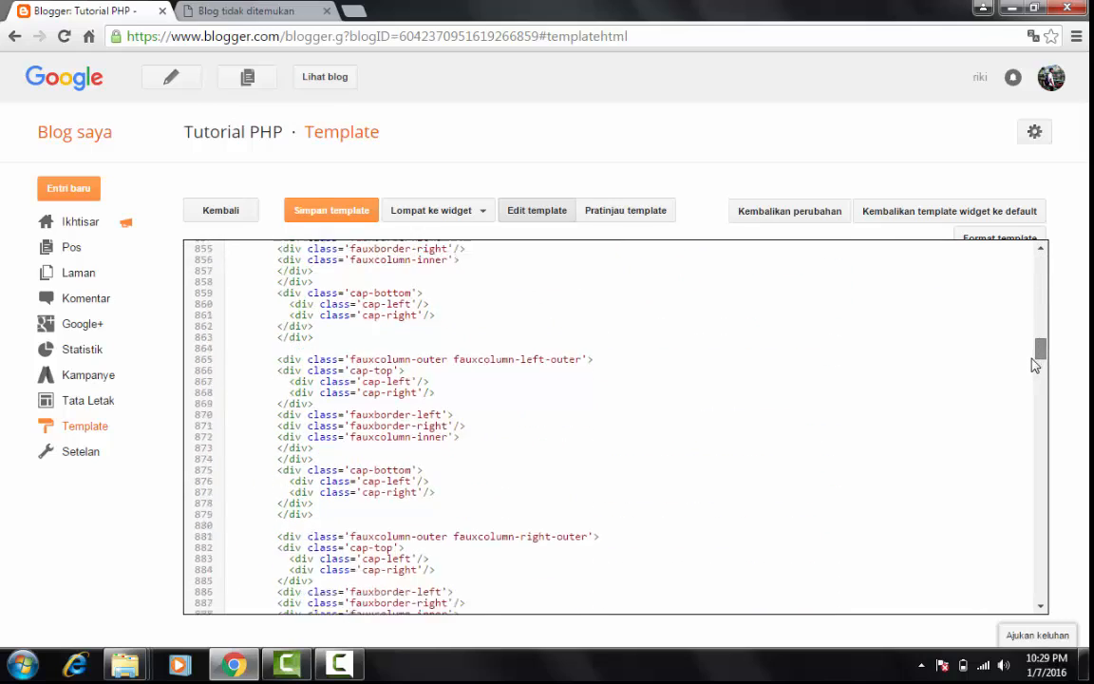
pyautogui.scroll(-15, 1028, 379)
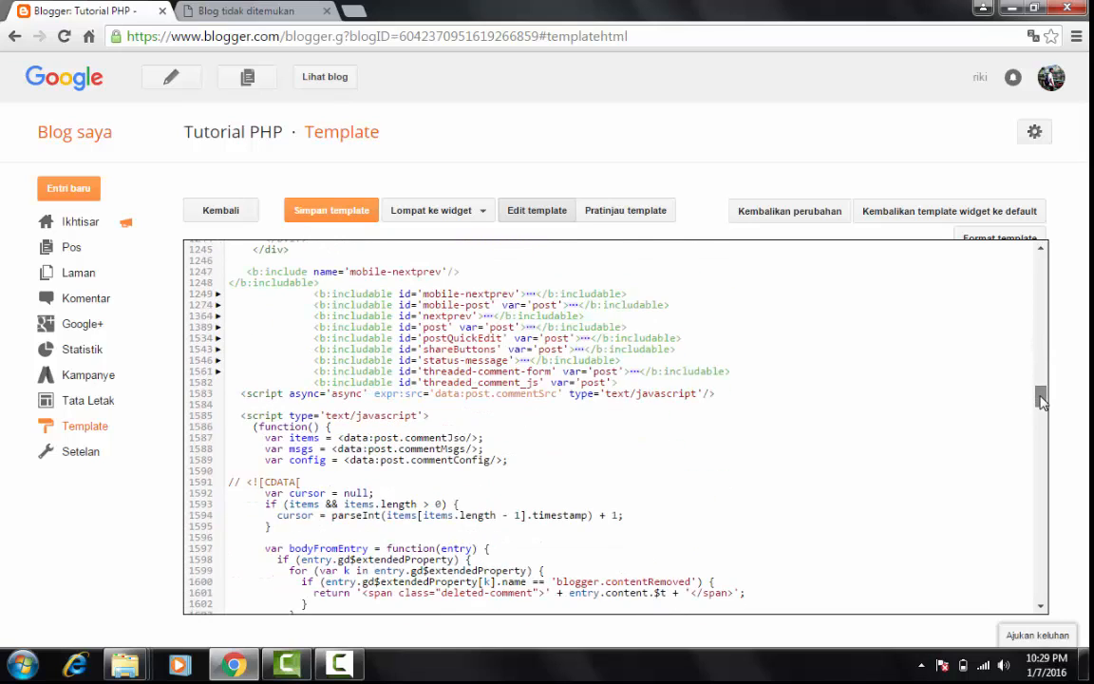
pyautogui.moveTo(1041, 401); pyautogui.dragTo(1041, 259)
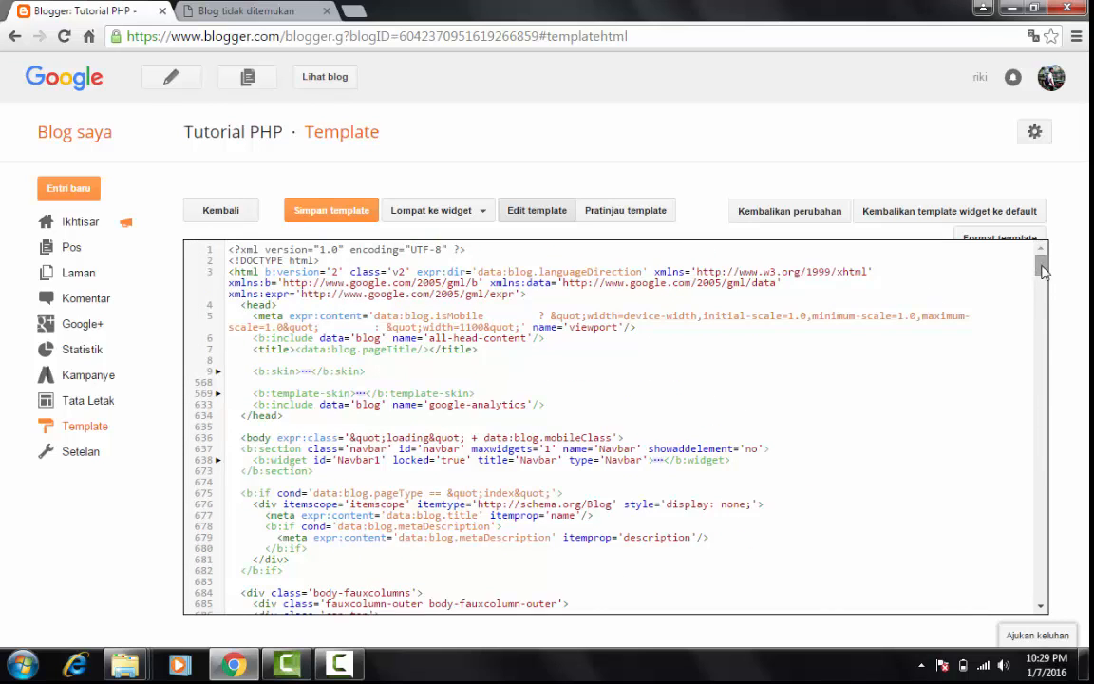
pyautogui.scroll(-2, 1042, 275)
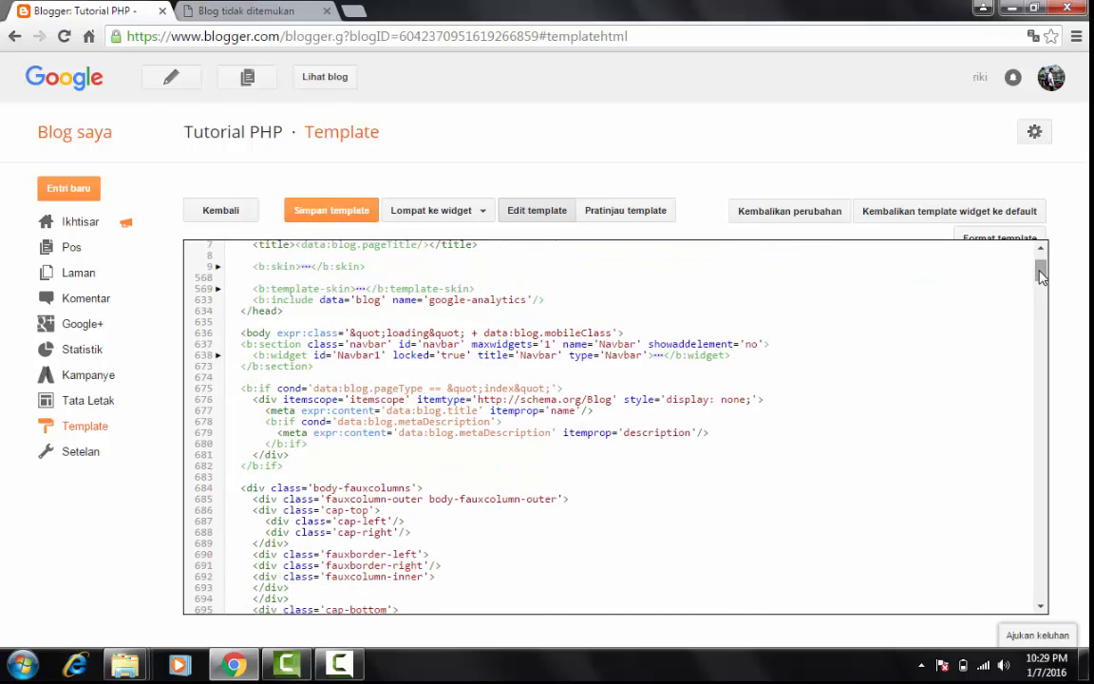
pyautogui.scroll(-3, 1041, 275)
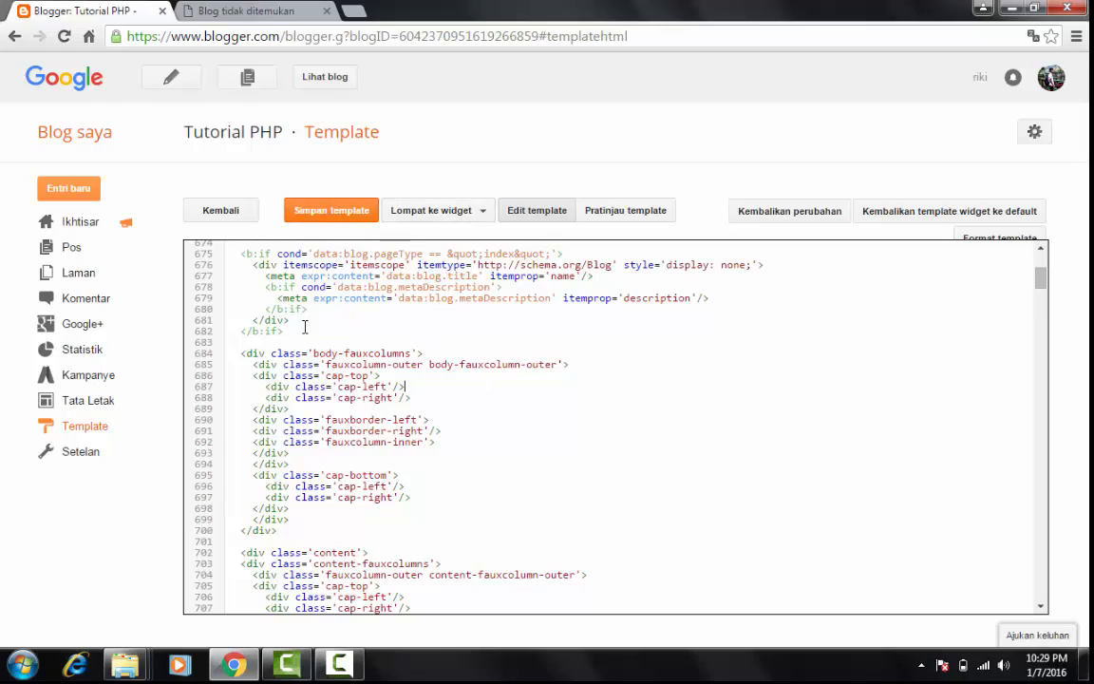
# View the list of widgets to jump to in the template's HTML editor and close it without choosing one
pyautogui.click(455, 213)
pyautogui.click(455, 213)
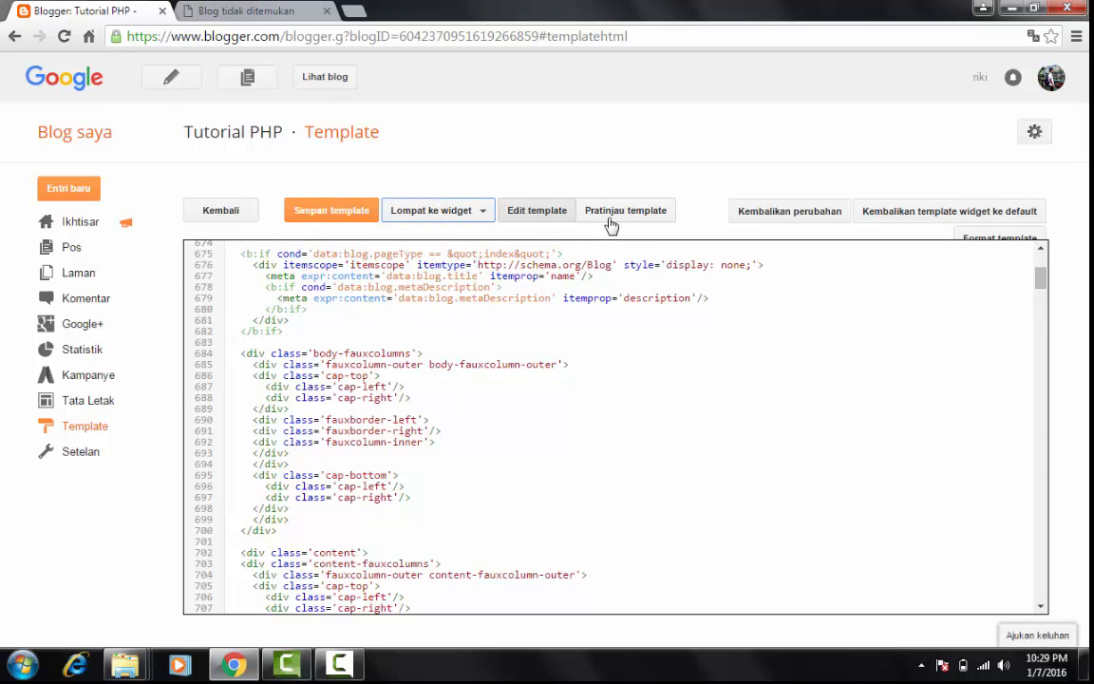
pyautogui.click(427, 214)
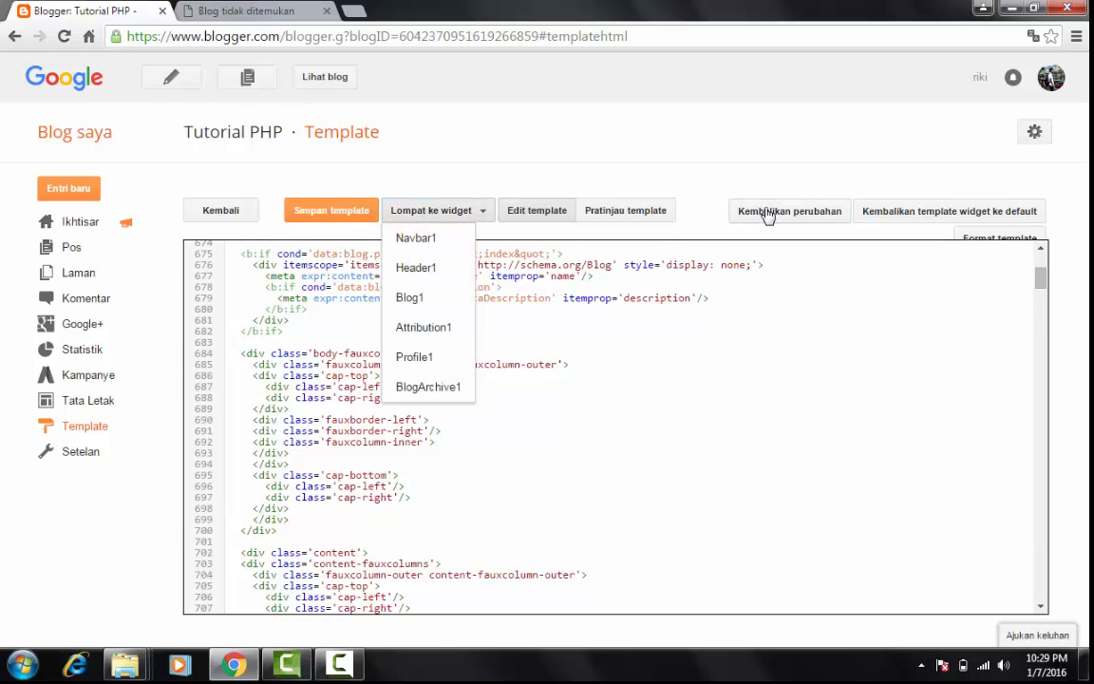
pyautogui.click(610, 289)
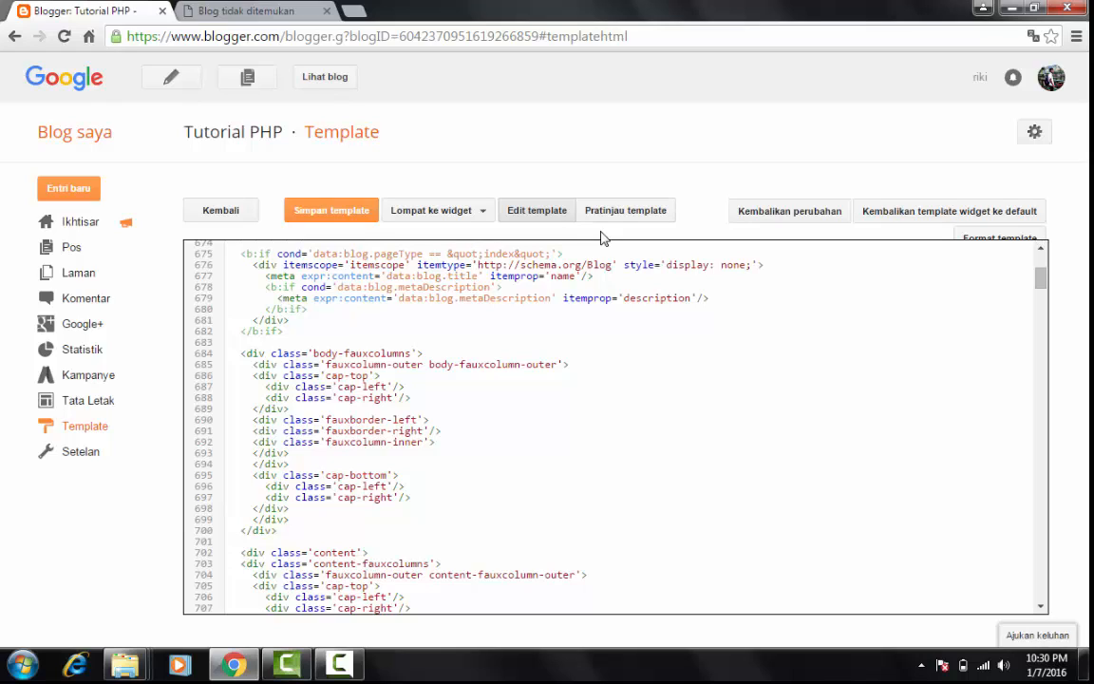
# Review the blog's basic settings (Dasar), including title, privacy, publishing address, HTTPS and permissions
pyautogui.click(84, 451)
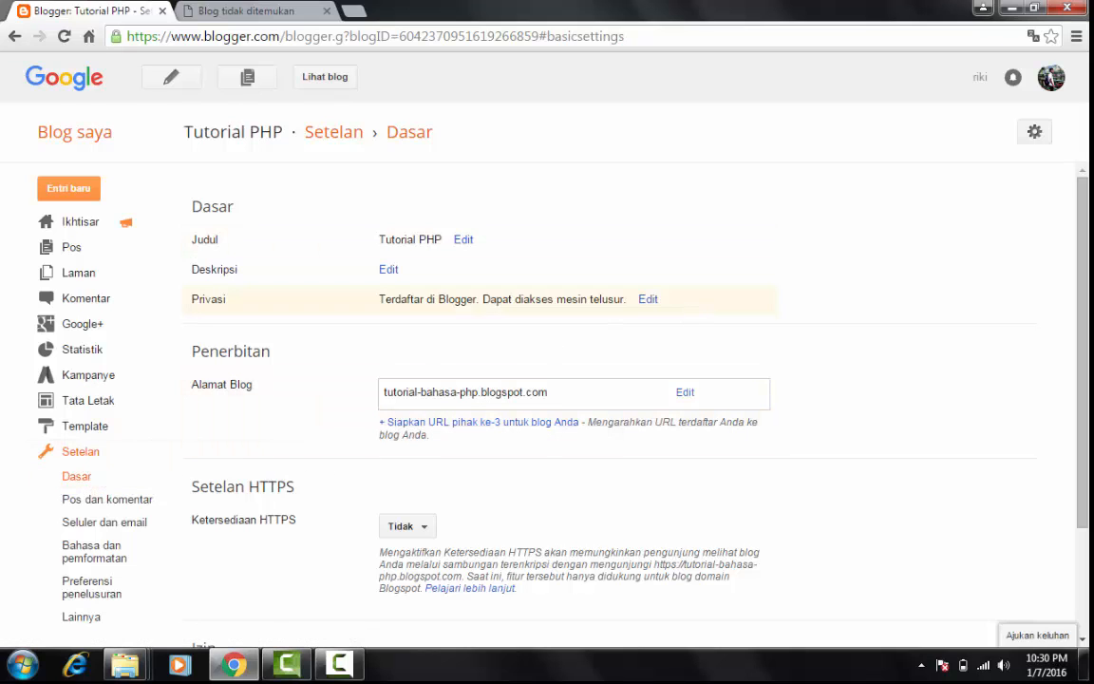
pyautogui.scroll(-1, 829, 274)
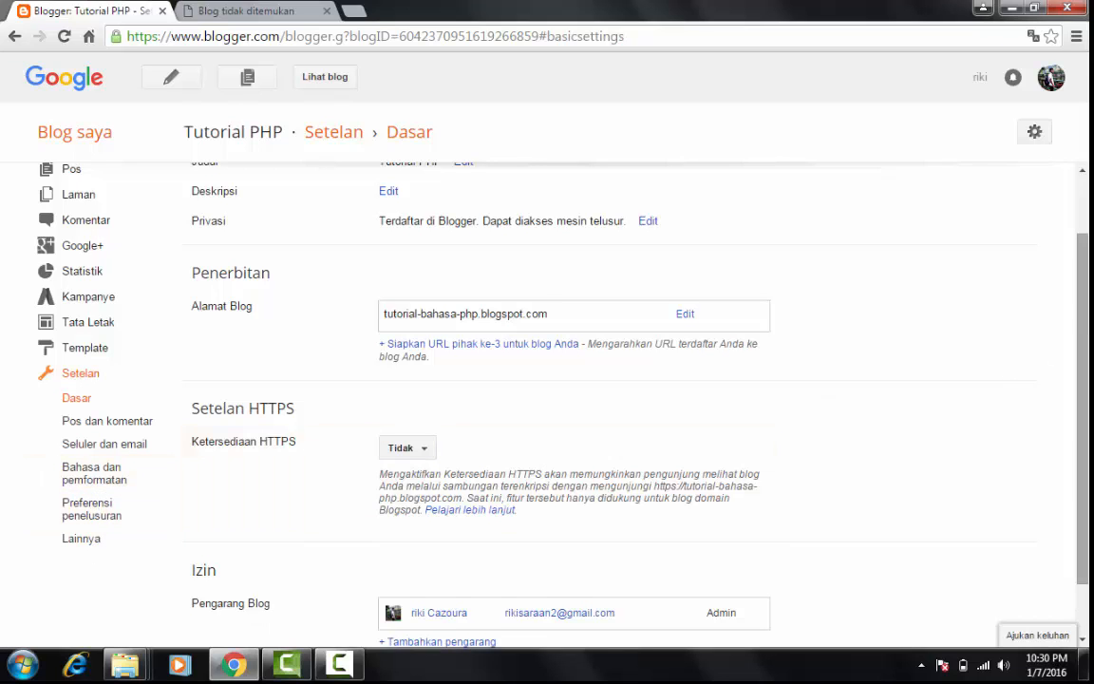
pyautogui.scroll(2, 1005, 381)
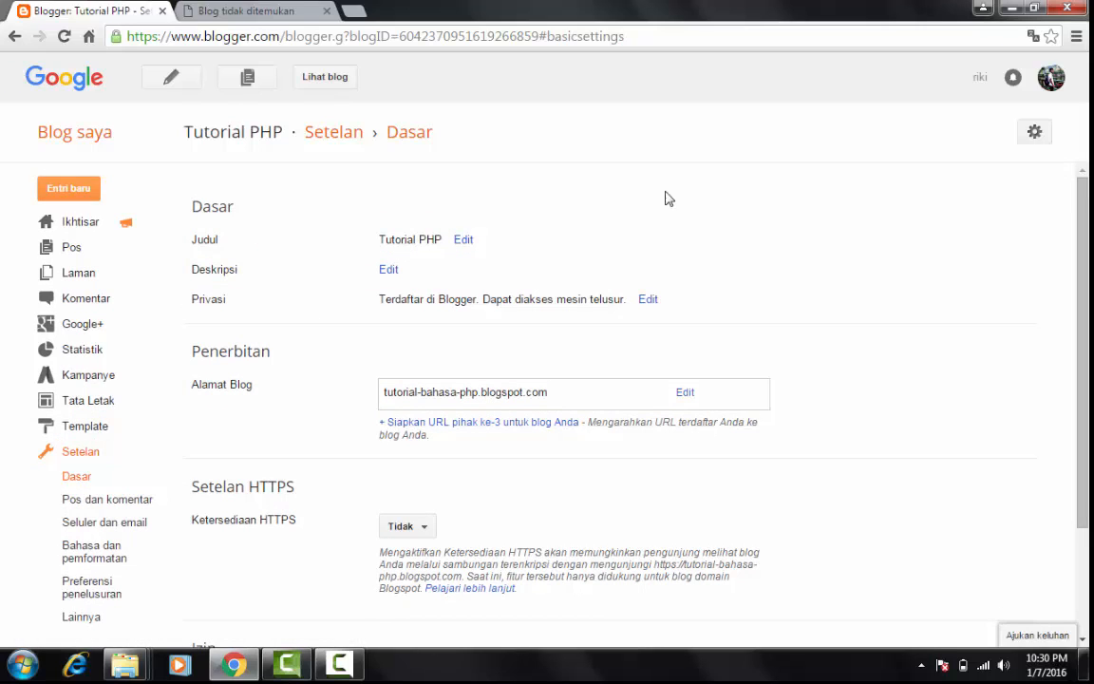
pyautogui.moveTo(1085, 235)
pyautogui.mouseDown()
pyautogui.moveTo(1086, 255)
pyautogui.moveTo(1087, 246)
pyautogui.mouseUp()
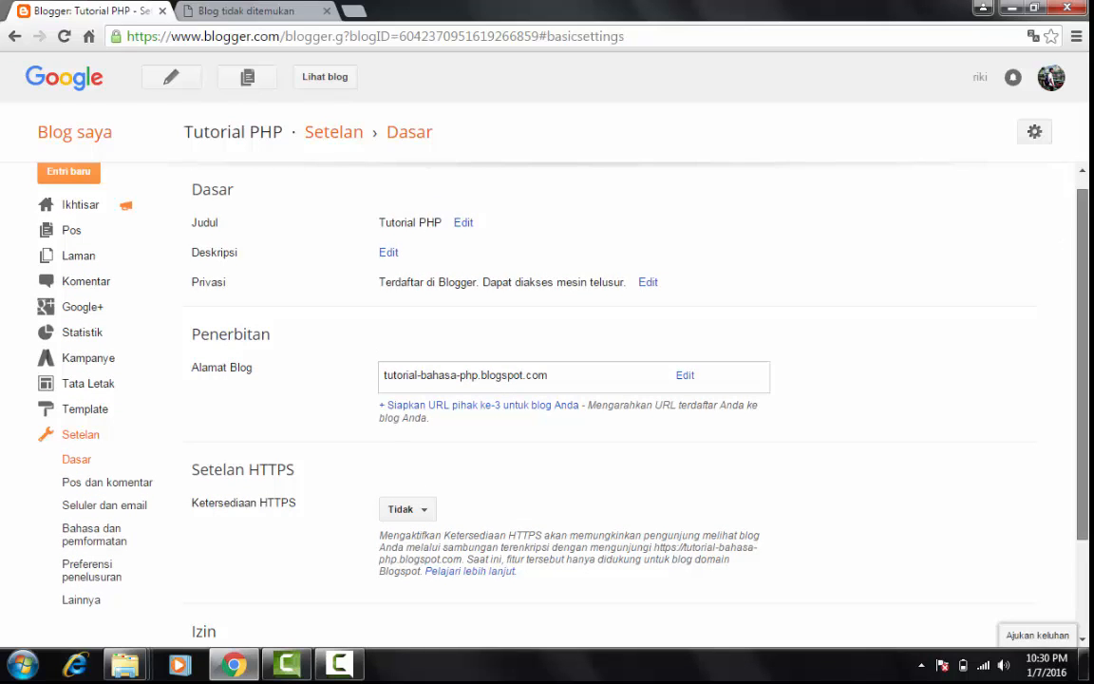
# Set the blog description to "tutorial,tutorial-php" in the basic settings and save it
pyautogui.scroll(1, 1044, 249)
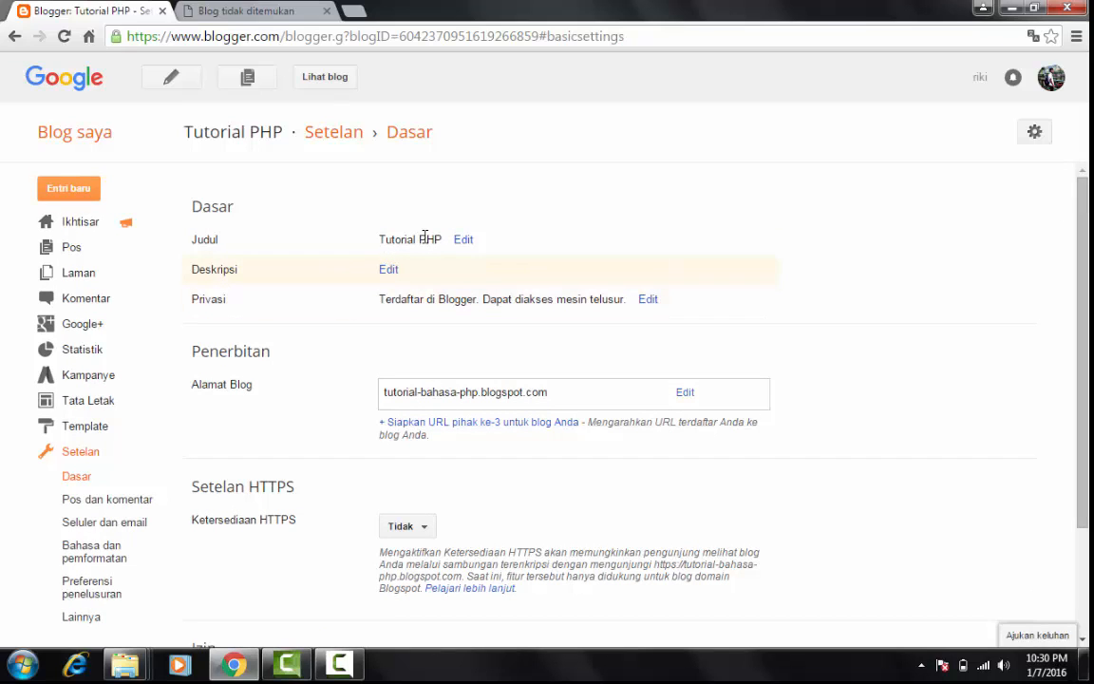
pyautogui.click(388, 271)
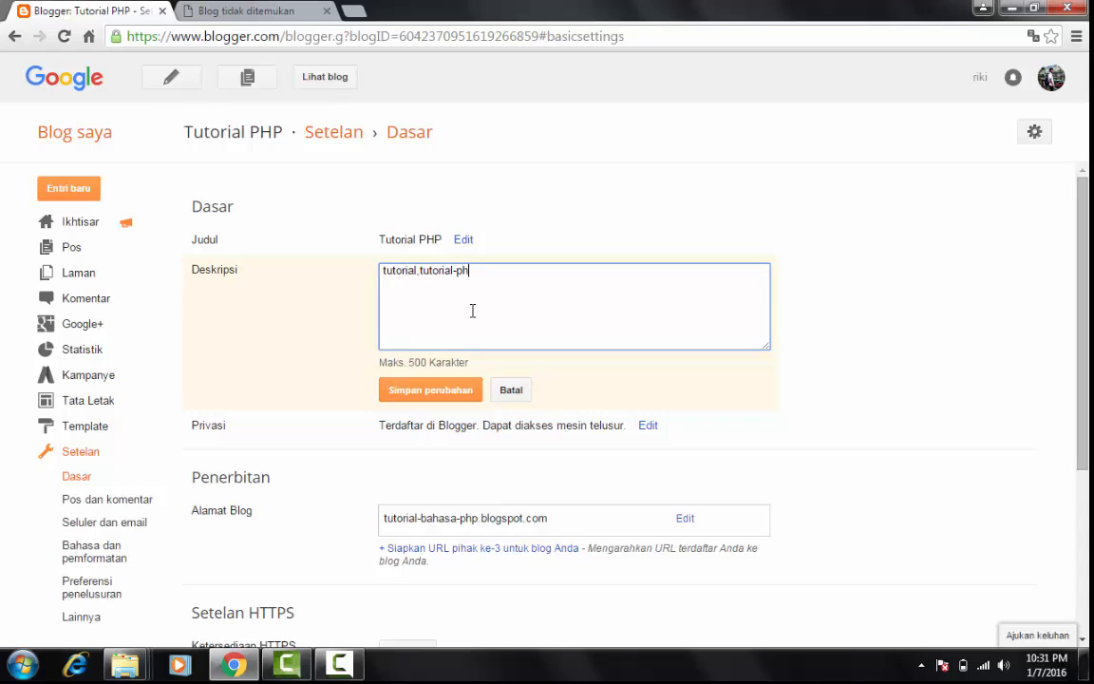
pyautogui.click(434, 384)
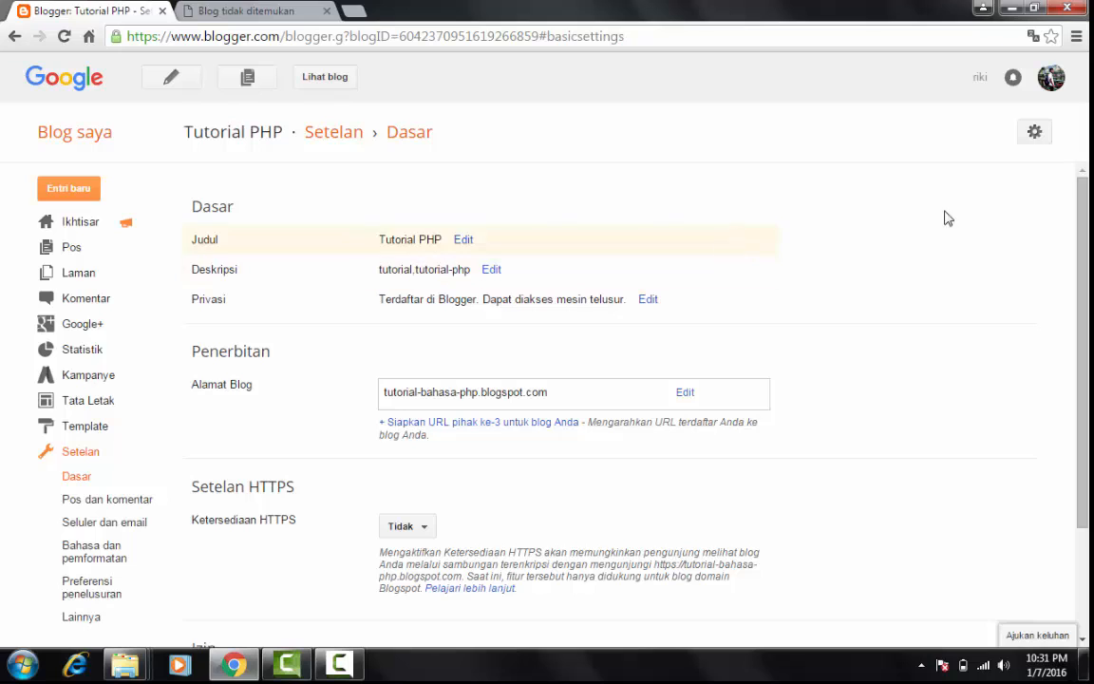
# Save the privacy settings with blog listing and search engine access both on Ya, dismissing the Windows color scheme message
pyautogui.scroll(-1, 1051, 80)
pyautogui.scroll(-1, 1052, 79)
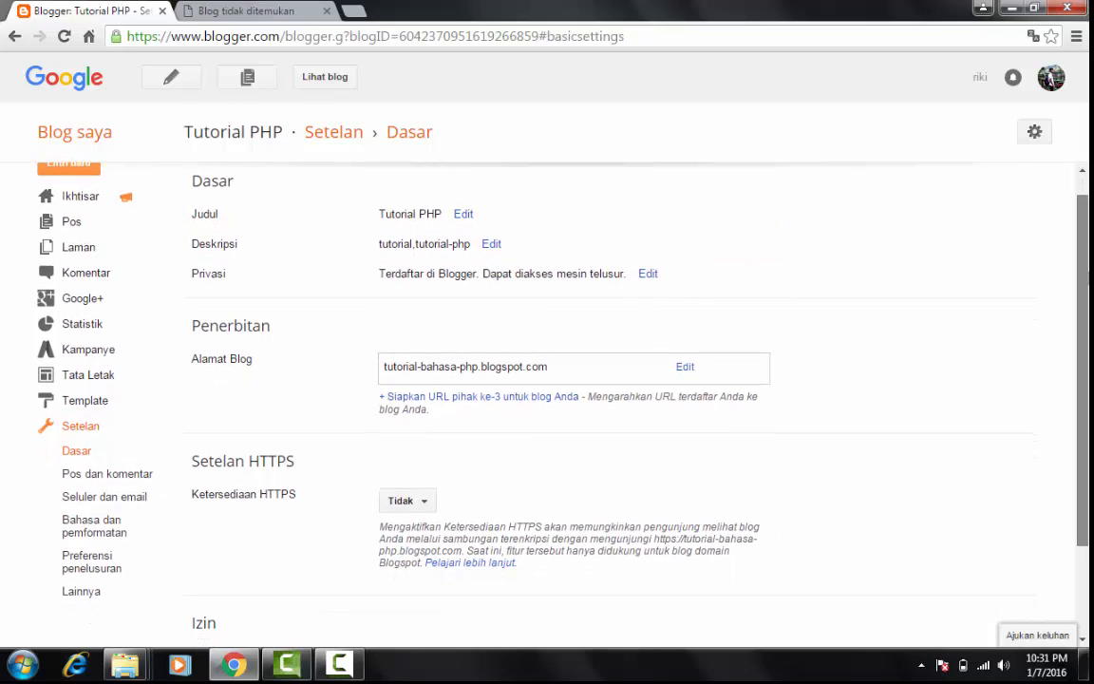
pyautogui.click(647, 274)
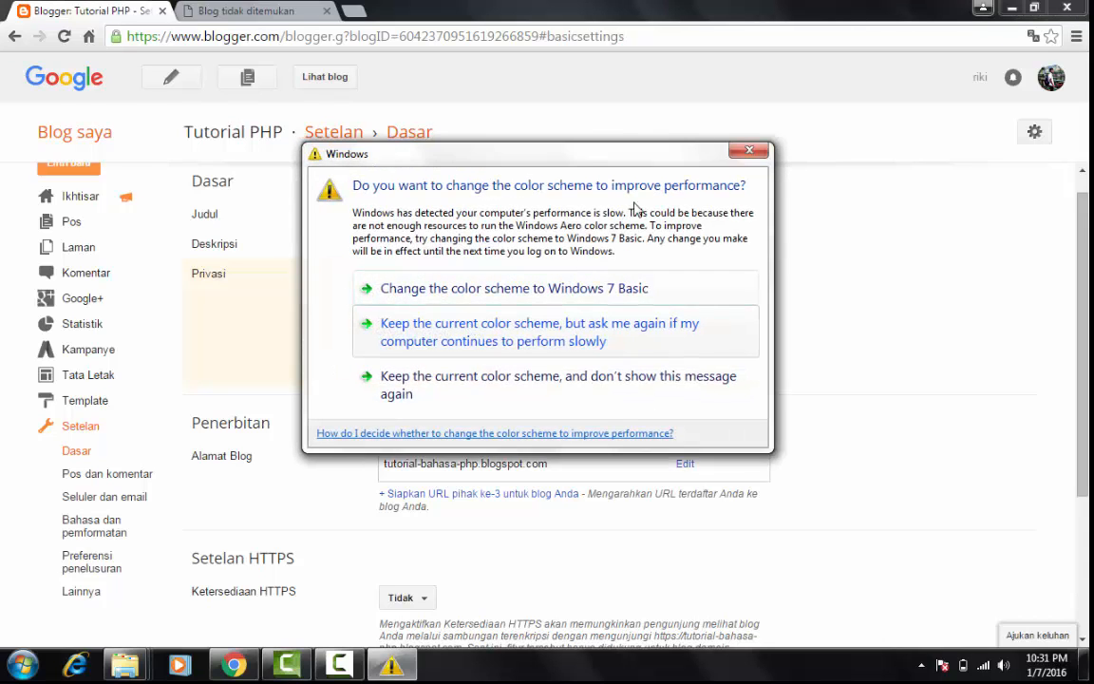
pyautogui.click(748, 153)
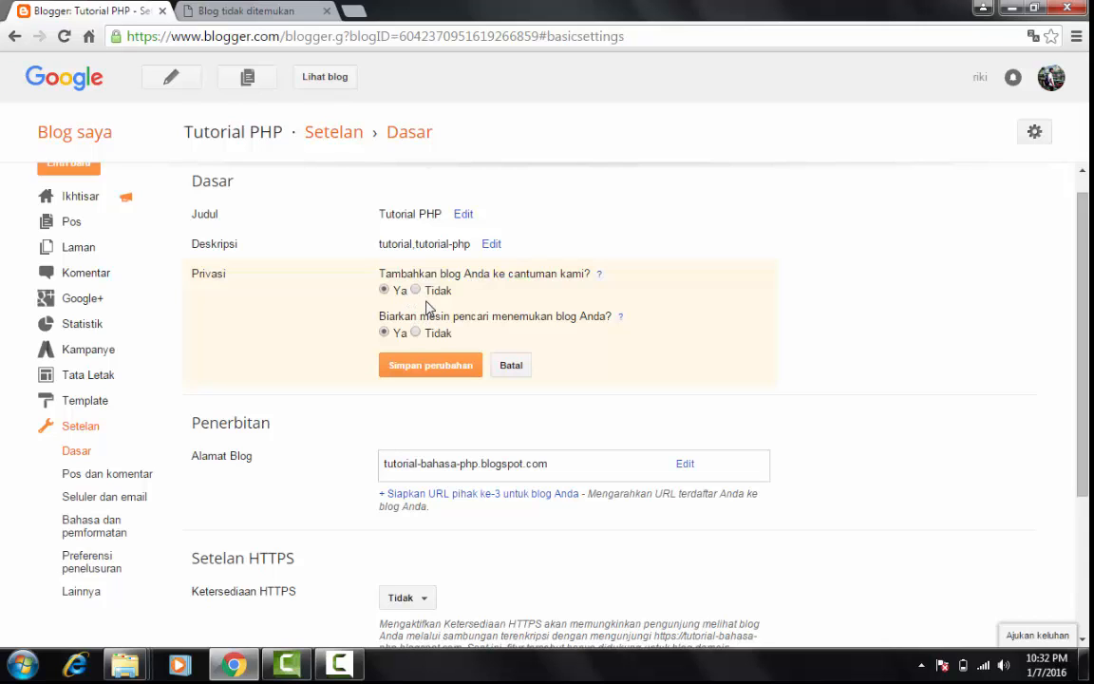
pyautogui.click(454, 365)
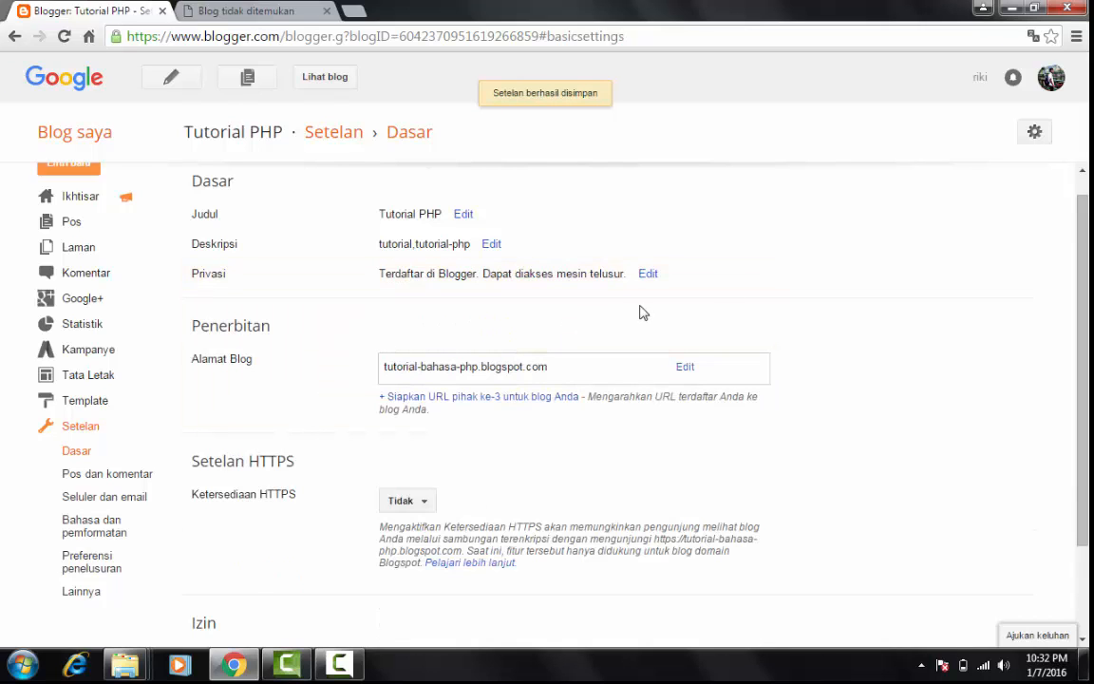
# Copy the blog address tutorial-bahasa-php.blogspot.com from the publishing settings and load it in the second browser tab
pyautogui.scroll(-1, 852, 260)
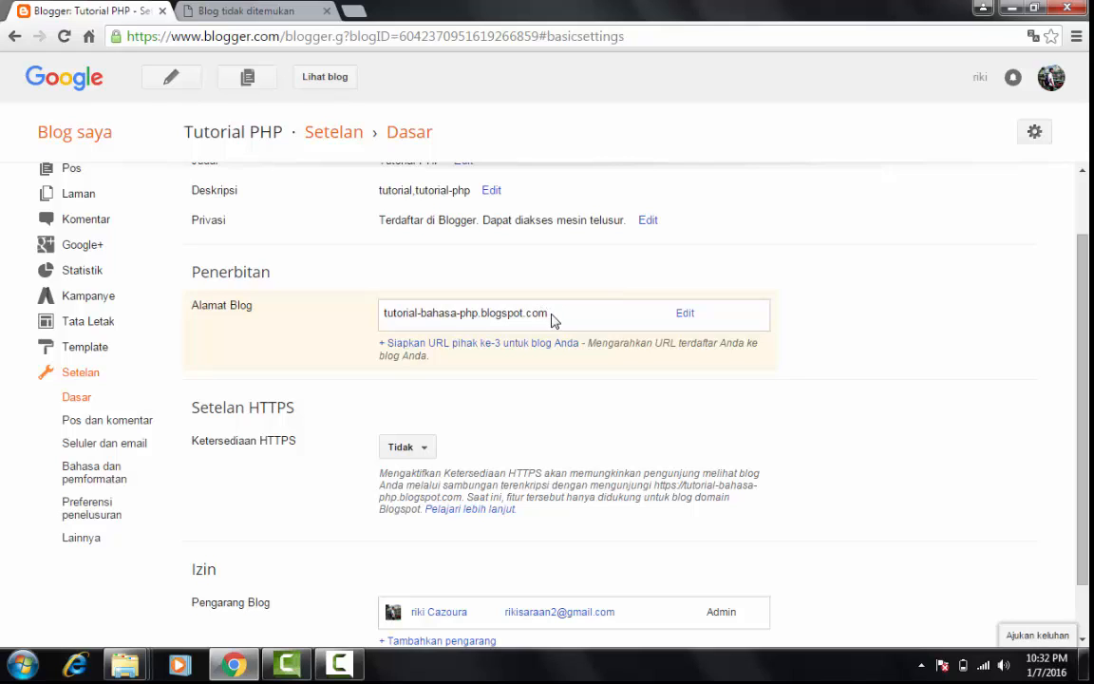
pyautogui.moveTo(551, 314); pyautogui.dragTo(386, 314)
pyautogui.hotkey('ctrl', 'c')
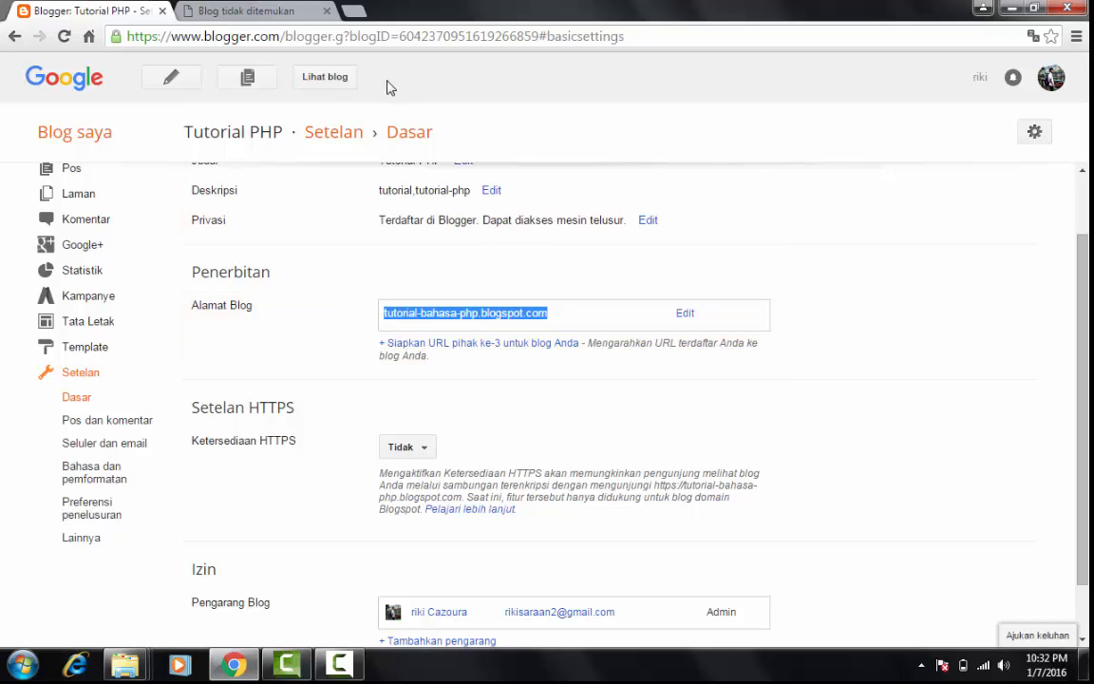
pyautogui.click(306, 15)
pyautogui.click(331, 38)
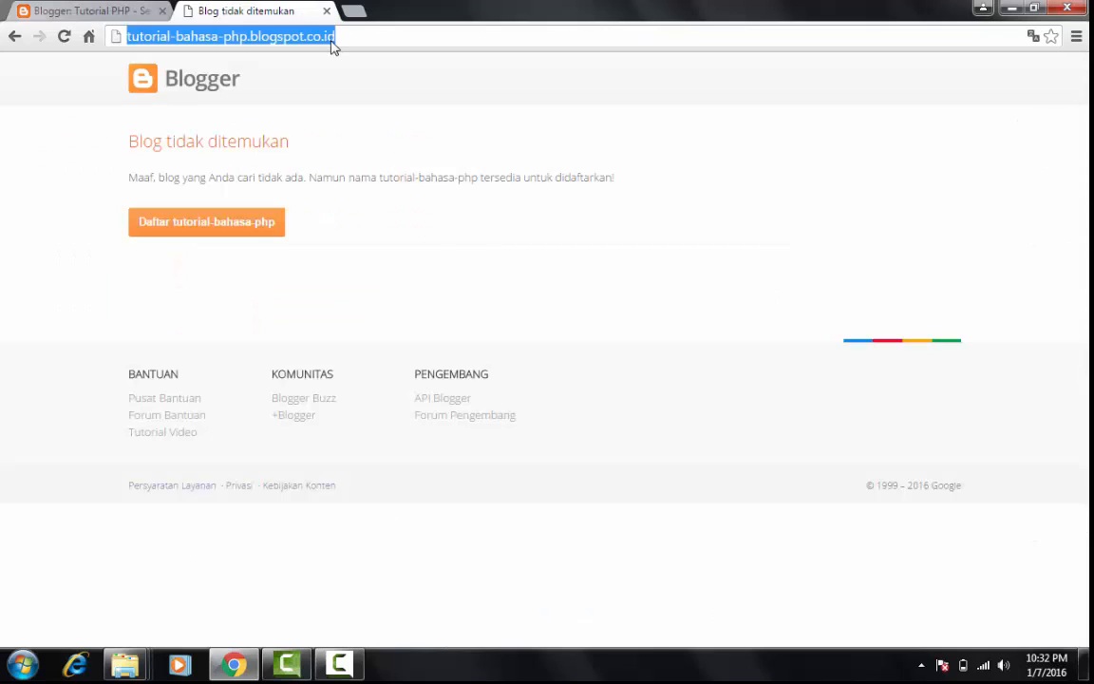
pyautogui.hotkey('ctrl', 'v')
pyautogui.click(366, 132)
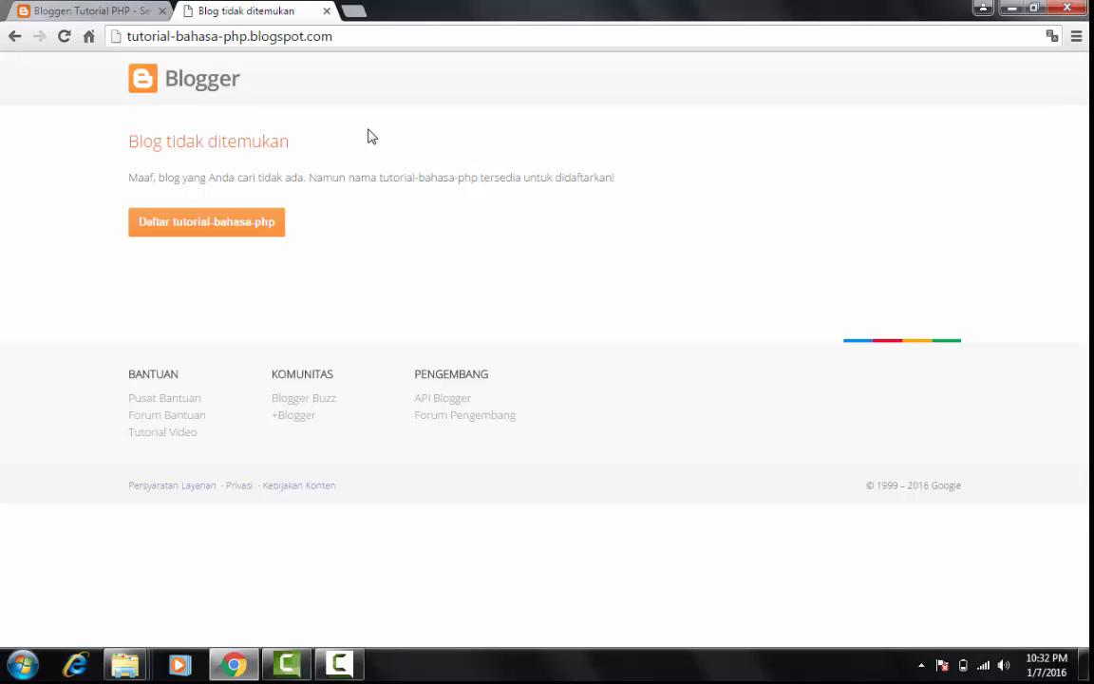
pyautogui.press('F5')
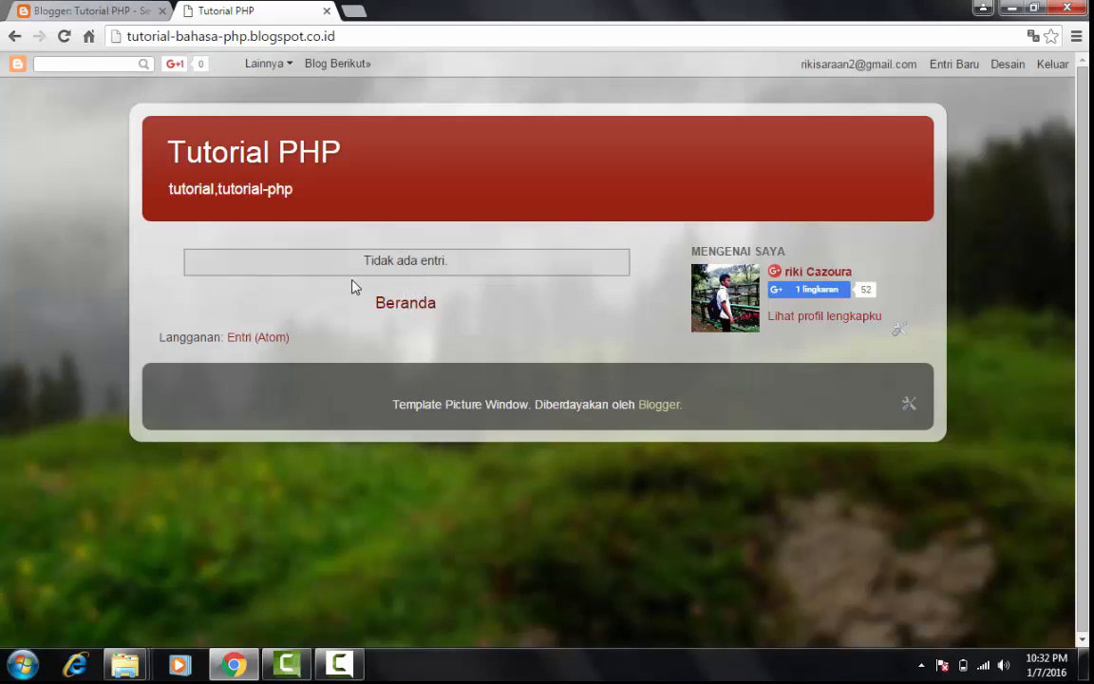
pyautogui.tripleClick(455, 254)
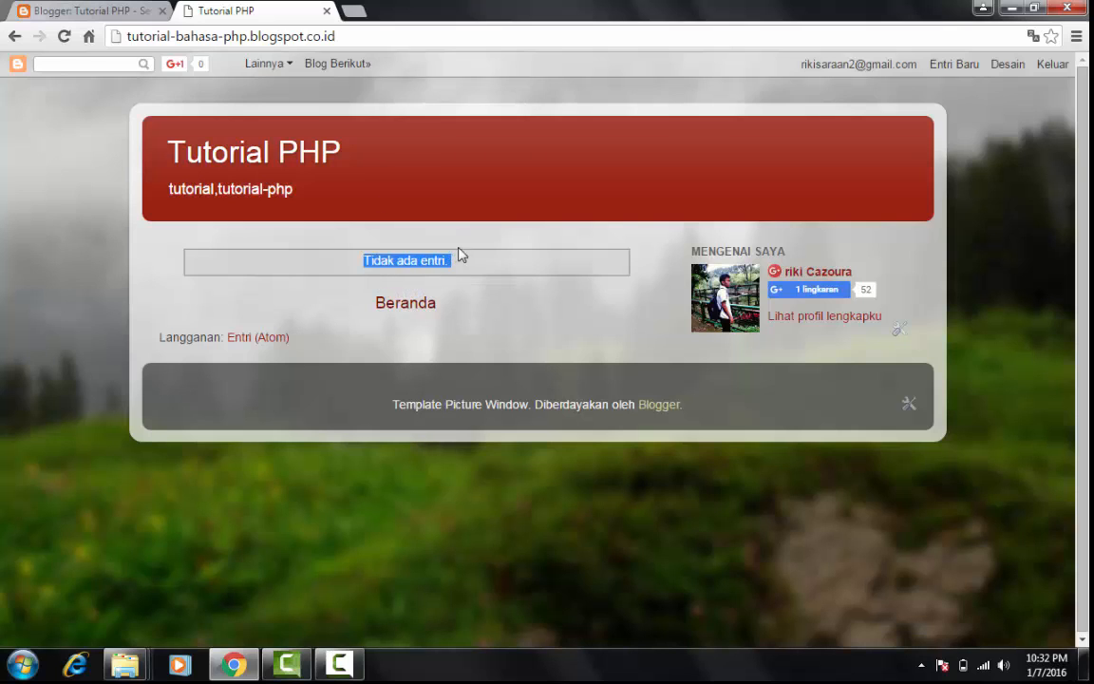
# Return to the blog's settings and review the post and comment options (Pos dan komentar)
pyautogui.click(114, 12)
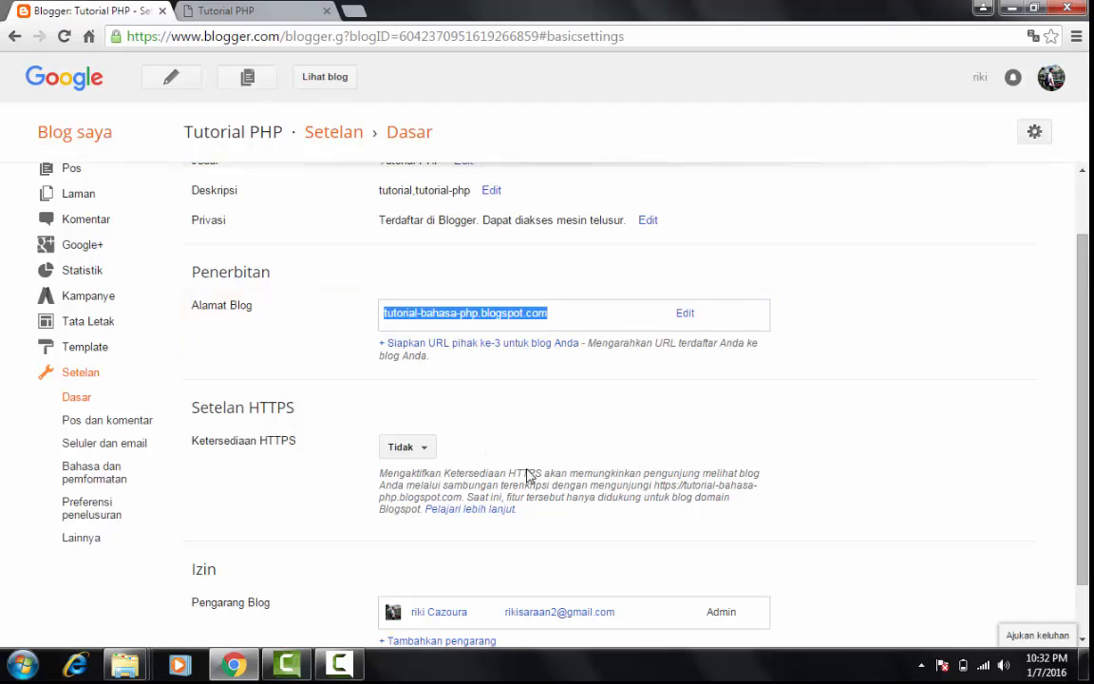
pyautogui.click(133, 420)
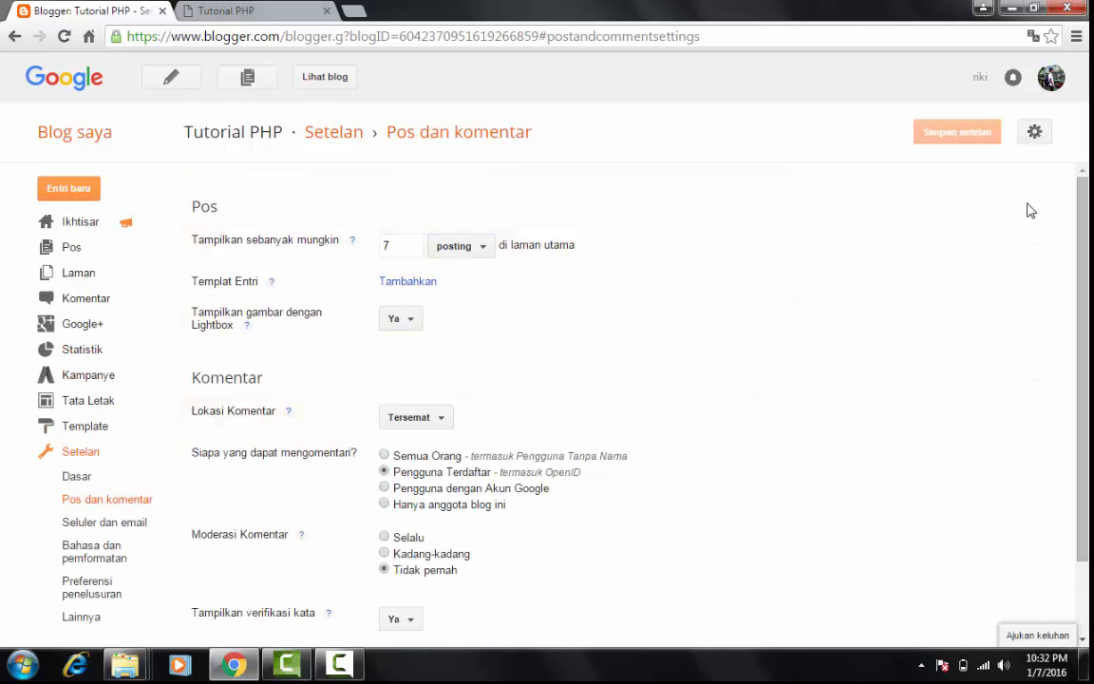
pyautogui.scroll(-2, 1051, 80)
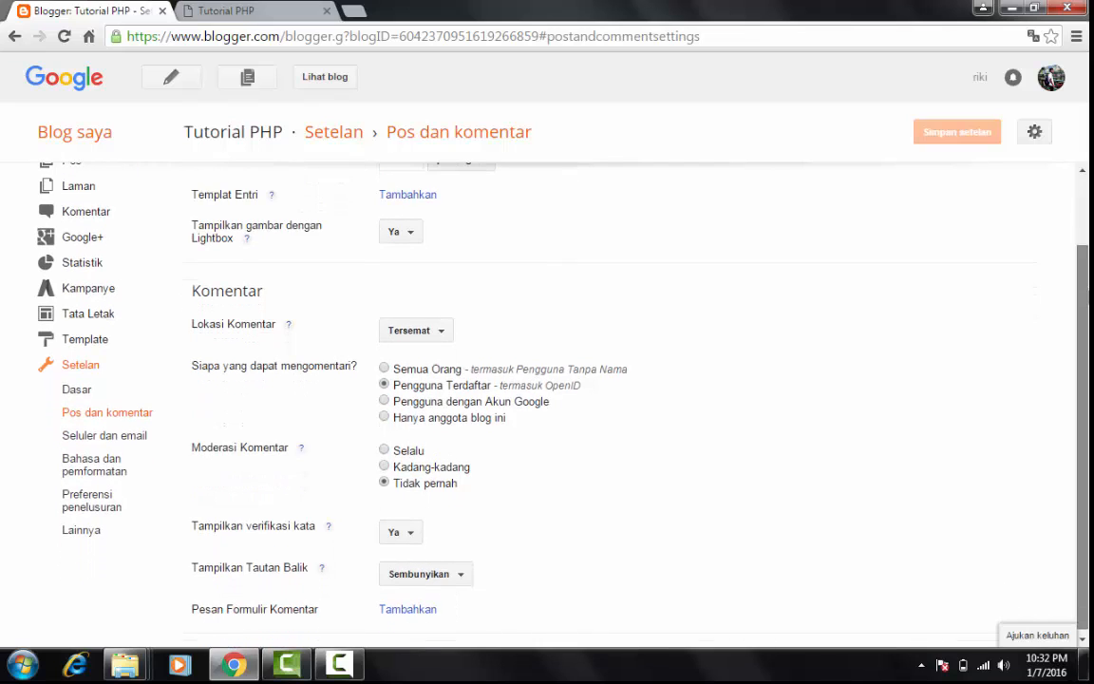
pyautogui.scroll(2, 1052, 79)
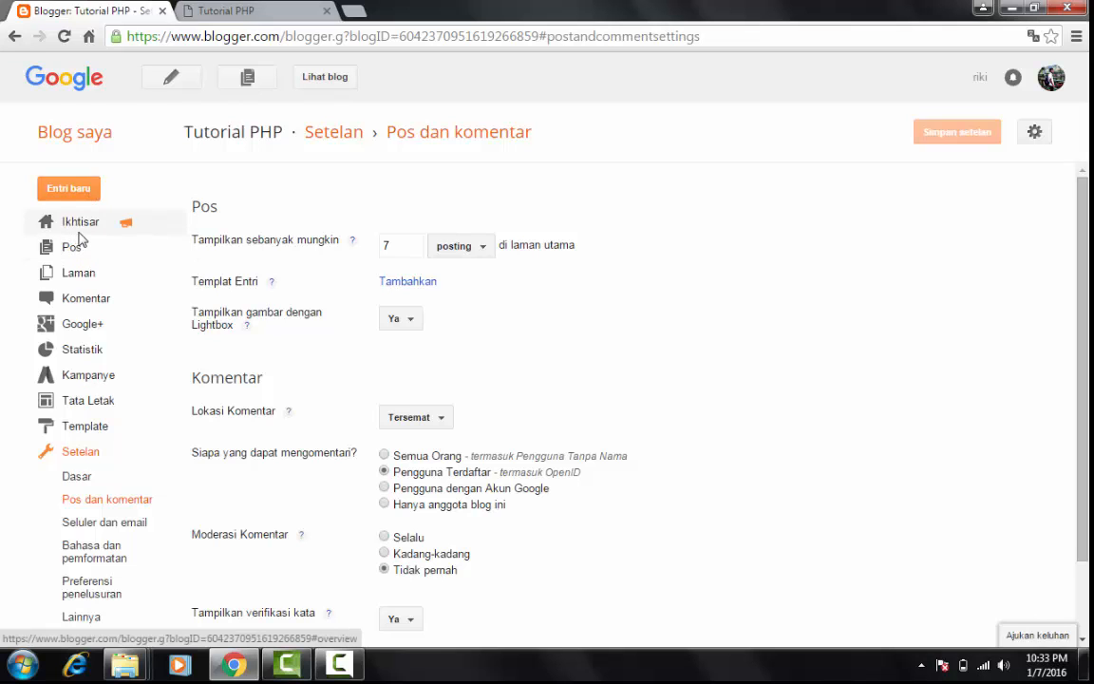
# Start a new blog post from the overview and title it "Tutorial PHP 1"
pyautogui.click(80, 232)
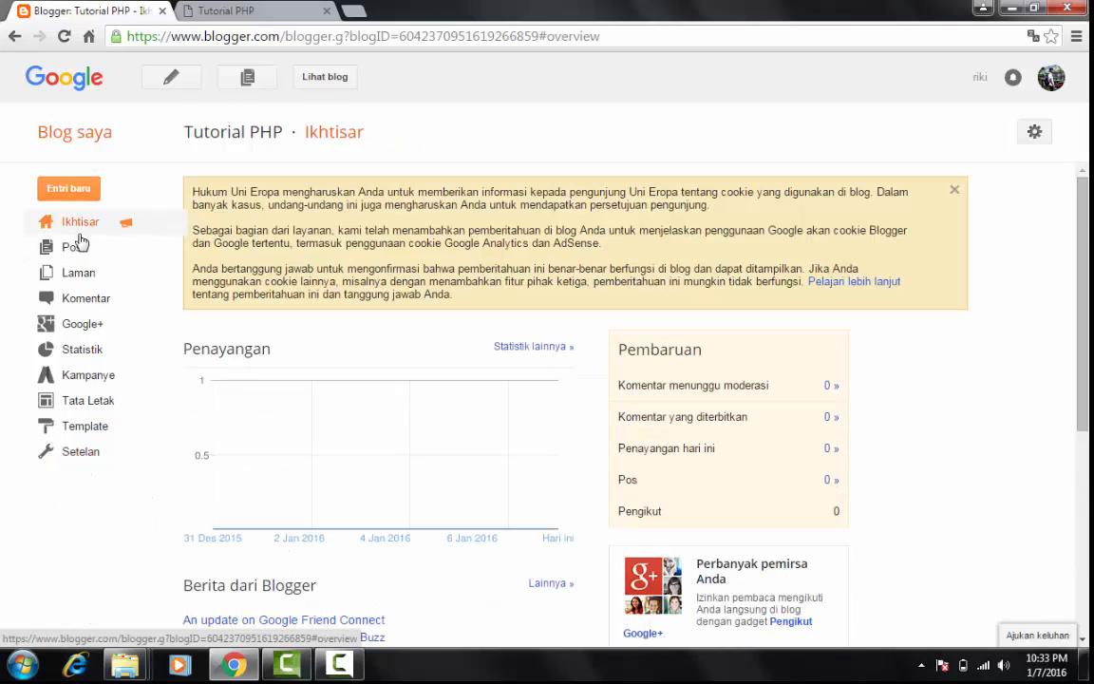
pyautogui.click(76, 187)
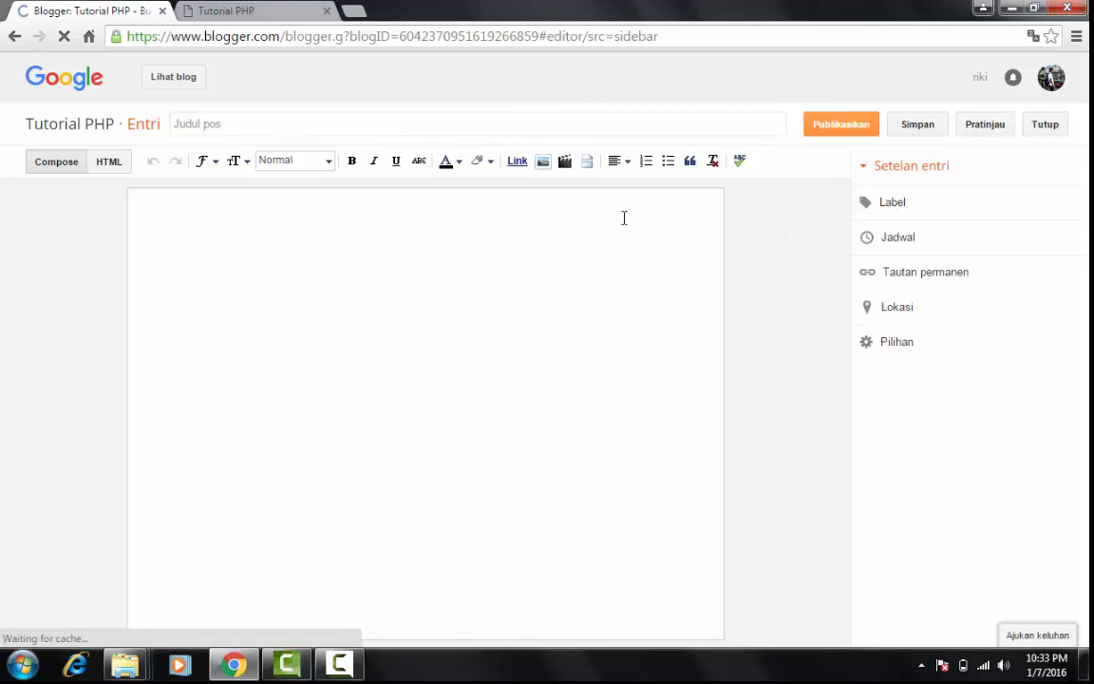
pyautogui.click(381, 124)
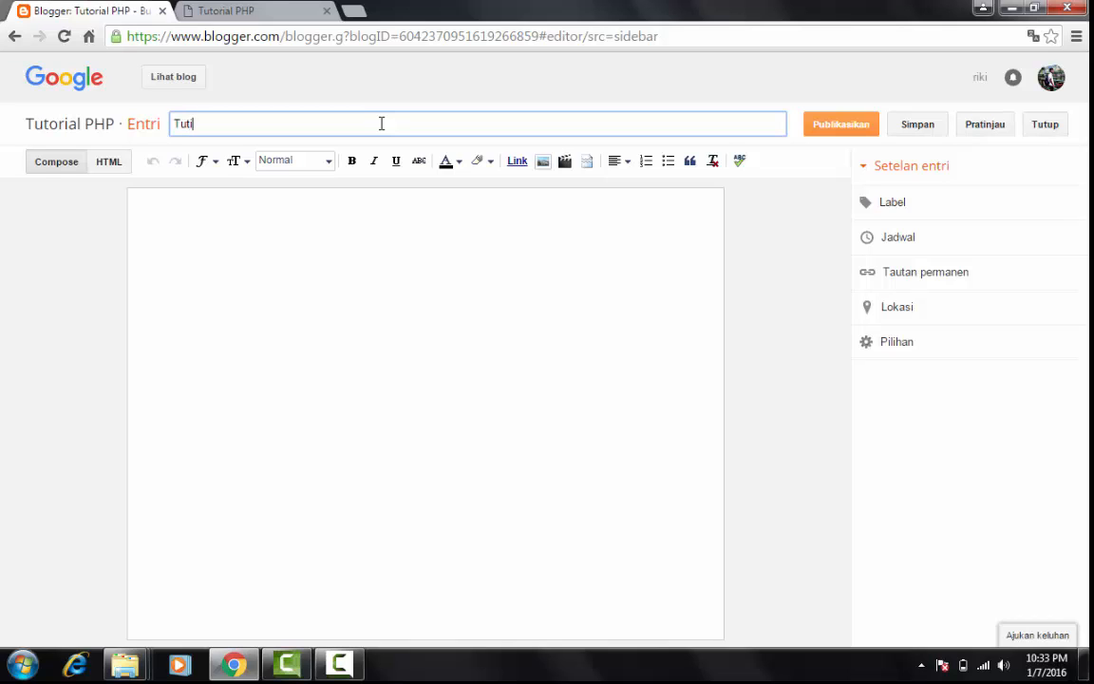
pyautogui.write('Tutorial PHP 1')
pyautogui.click(472, 248)
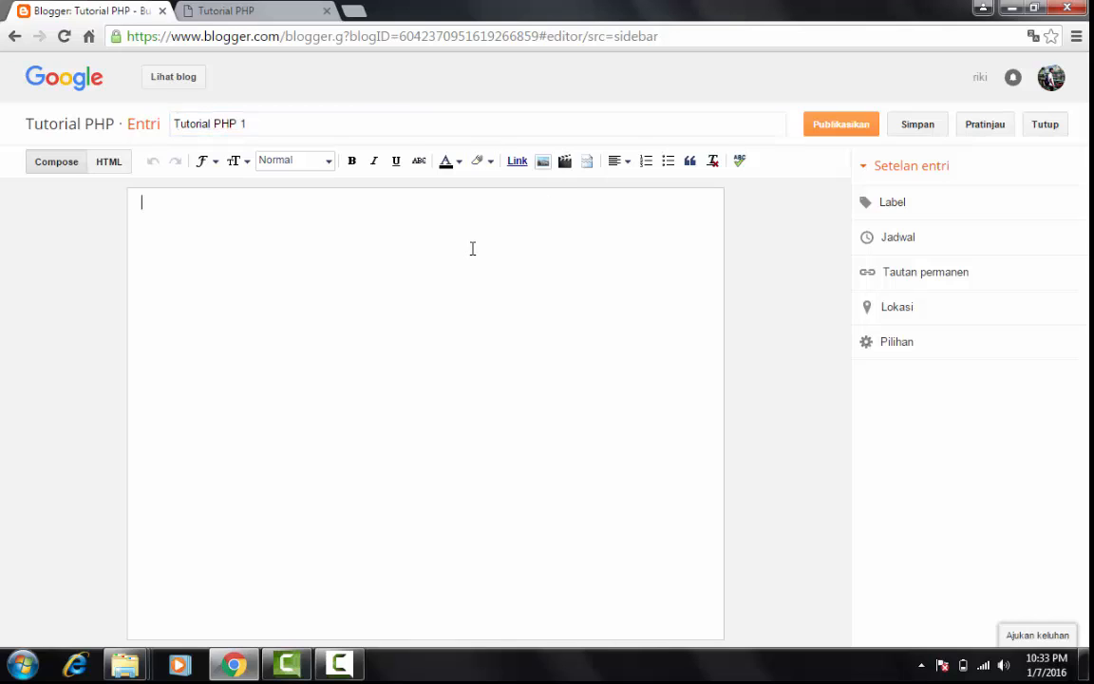
pyautogui.click(351, 123)
pyautogui.hotkey('ctrl', 'a')
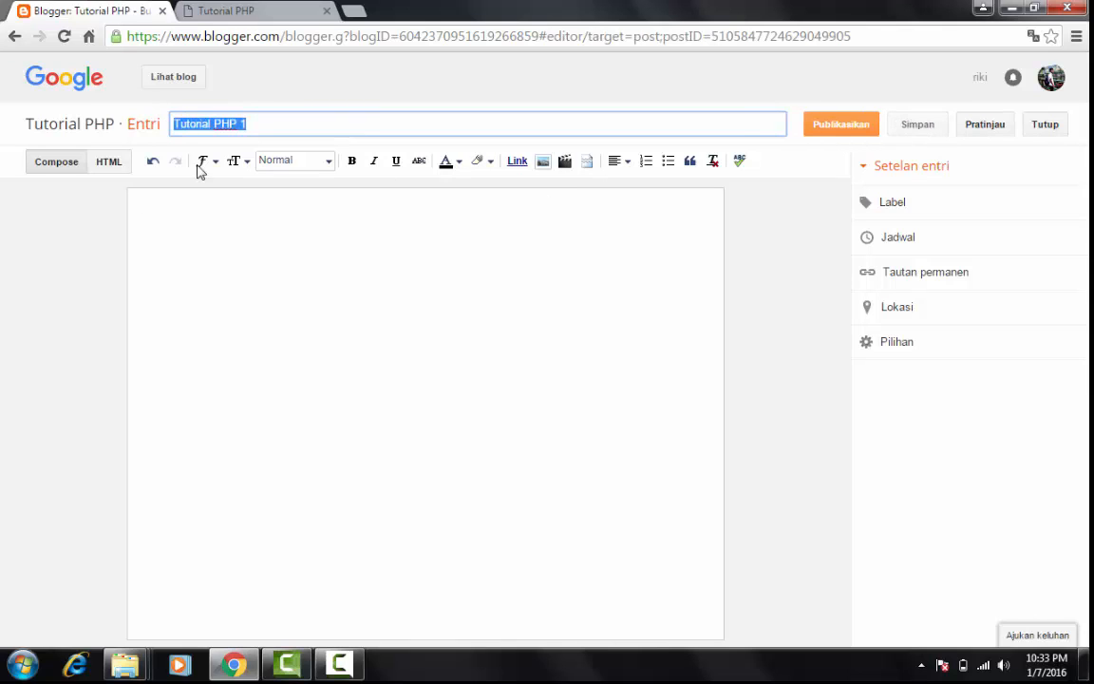
pyautogui.click(259, 252)
pyautogui.moveTo(245, 126); pyautogui.dragTo(181, 120)
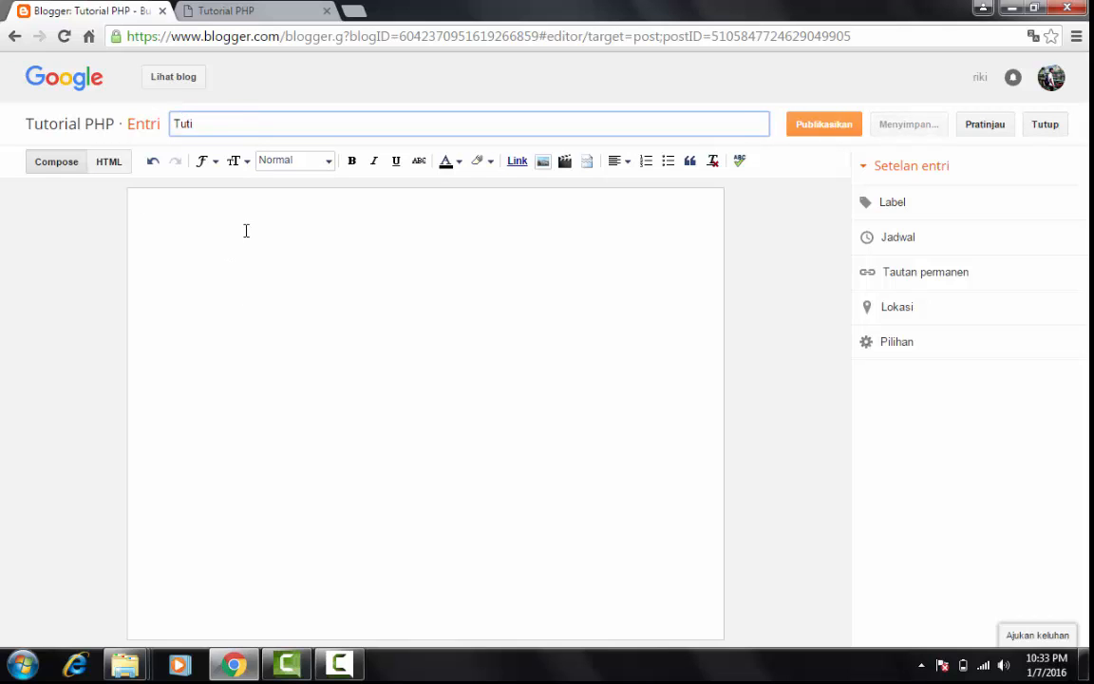
pyautogui.click(246, 229)
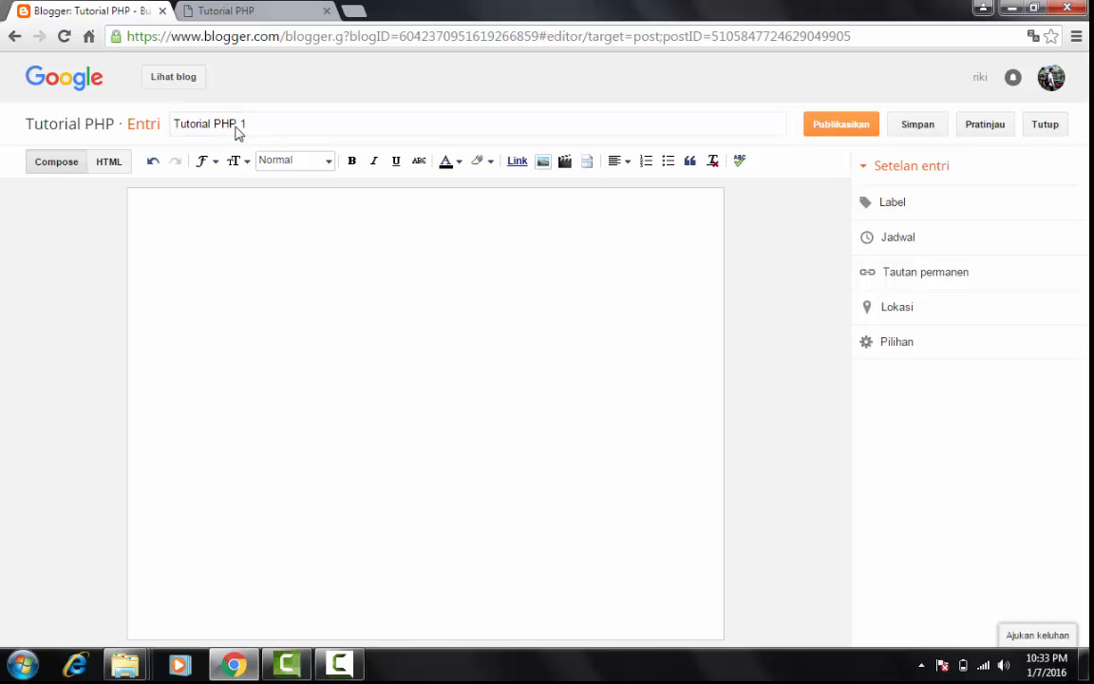
pyautogui.moveTo(256, 127); pyautogui.dragTo(168, 125)
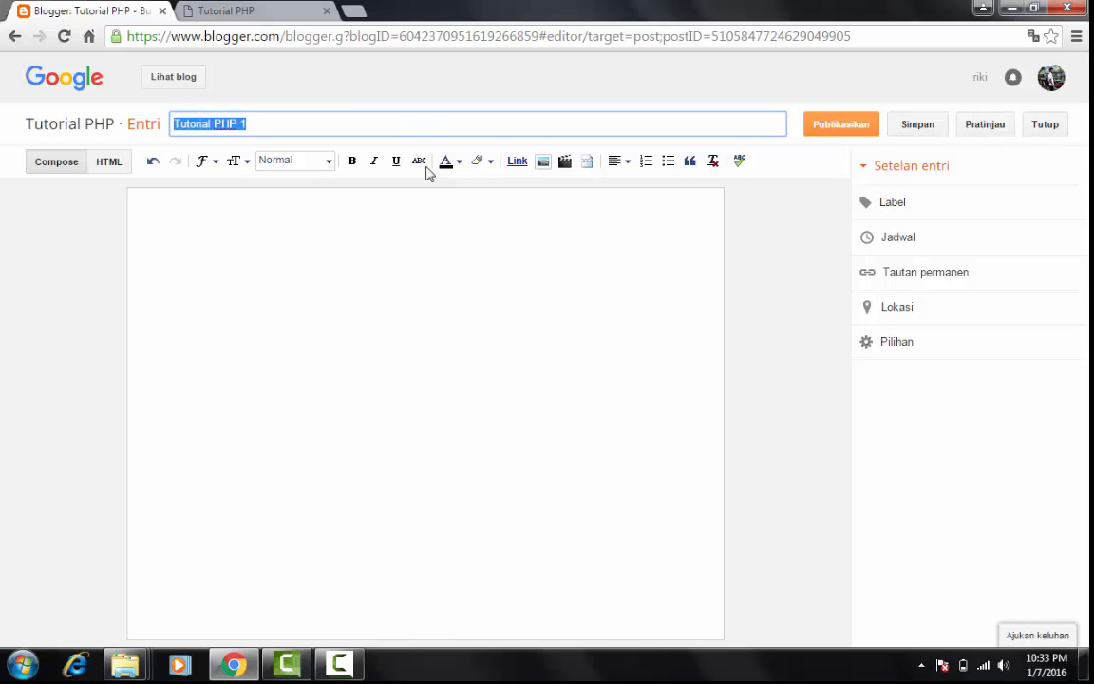
pyautogui.click(321, 253)
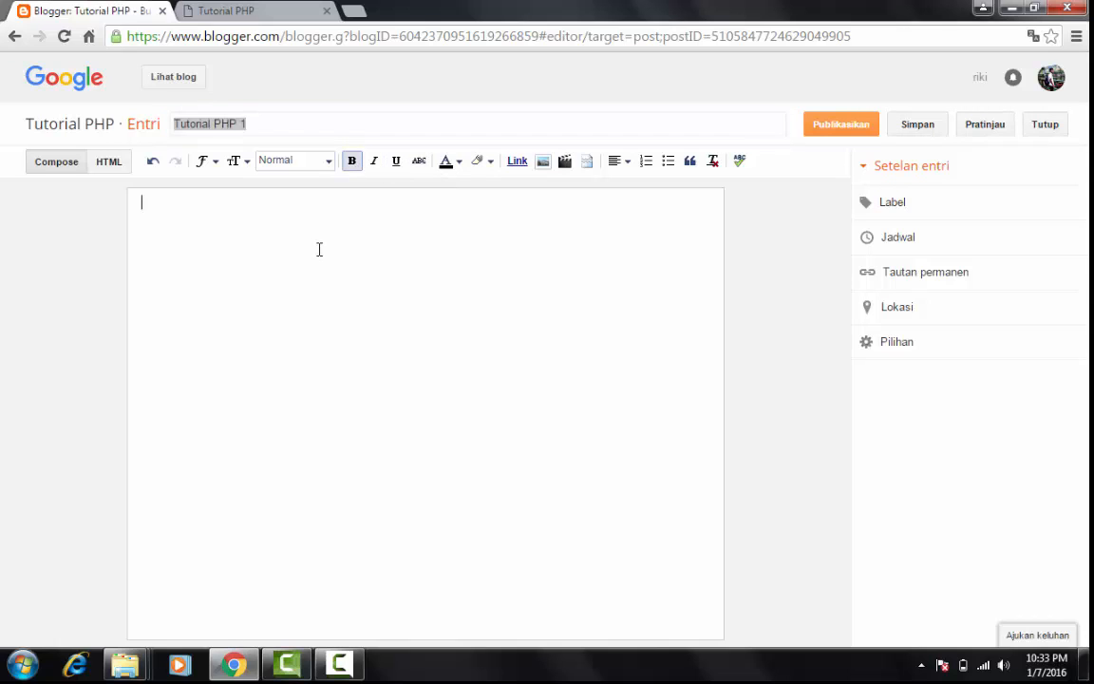
pyautogui.click(284, 127)
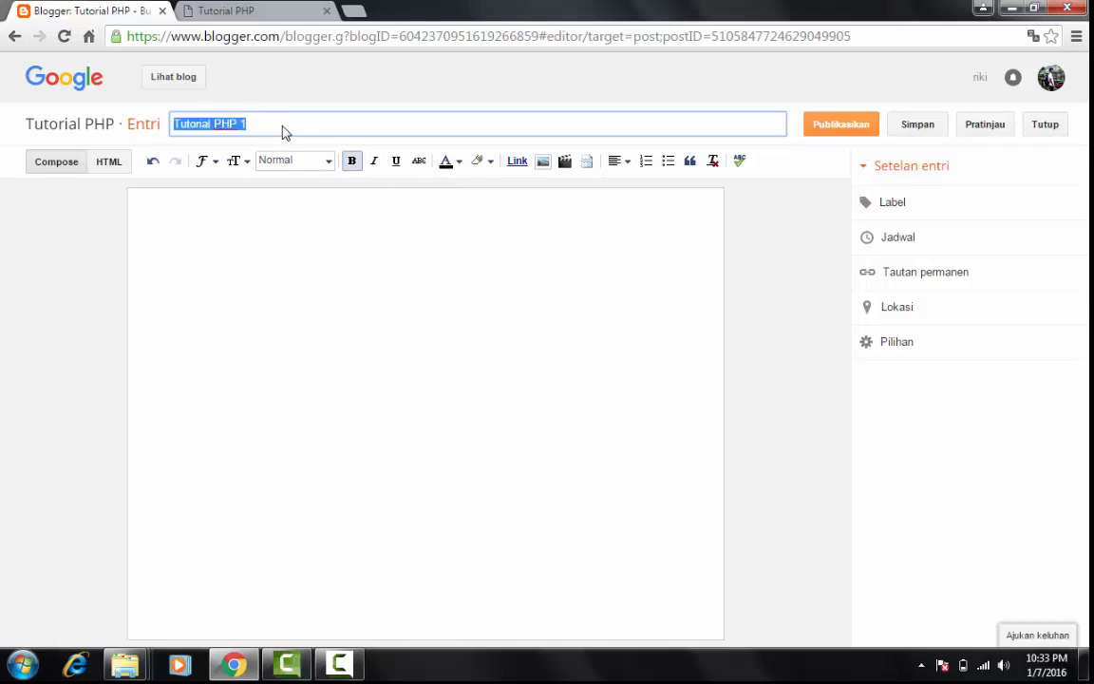
pyautogui.click(295, 273)
pyautogui.moveTo(302, 128); pyautogui.dragTo(196, 124)
pyautogui.click(290, 280)
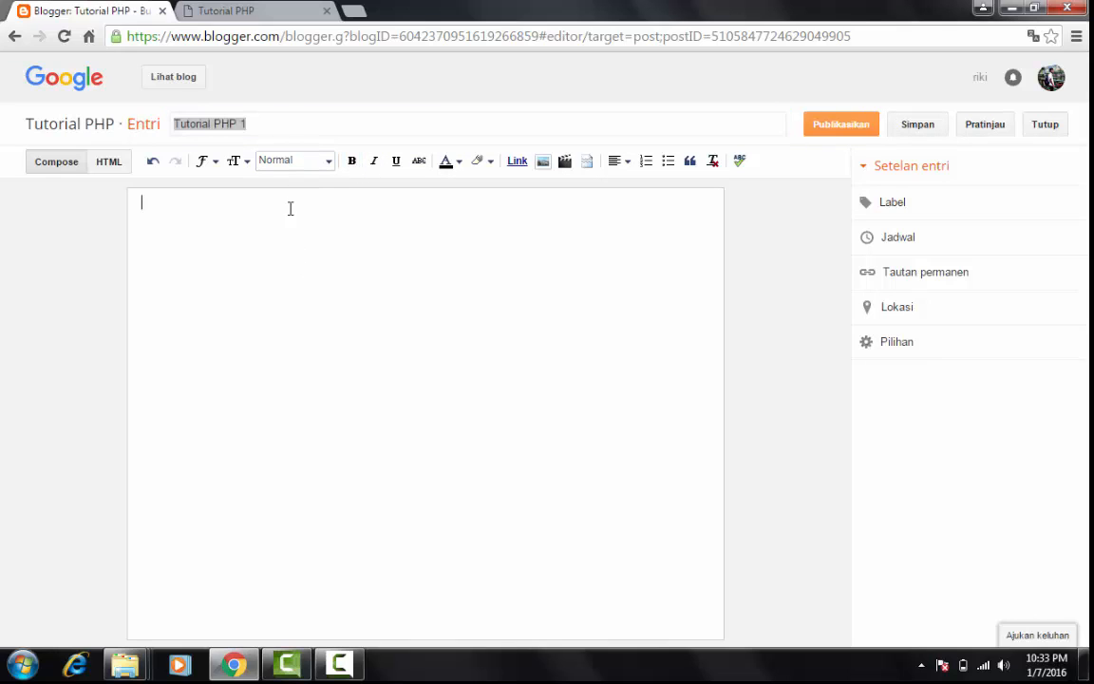
# Retype the post title as "Tutorial PHP 1"
pyautogui.click(265, 132)
pyautogui.write('Tuti')
pyautogui.press('BackSpace')
pyautogui.write('orial PHP 1')
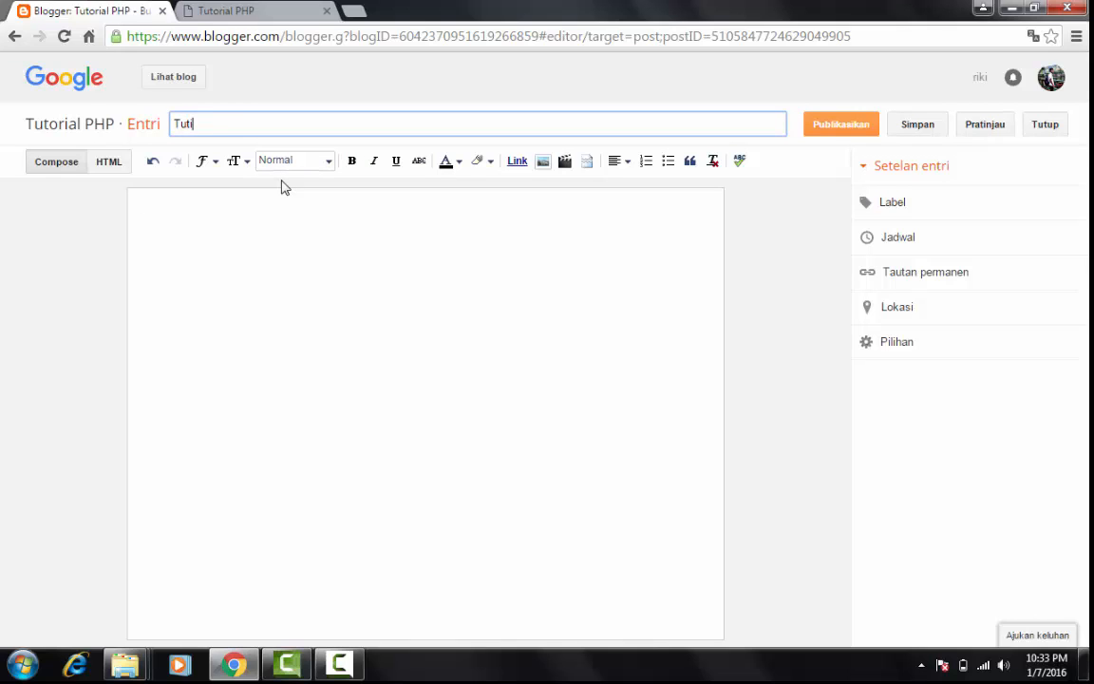
pyautogui.click(284, 219)
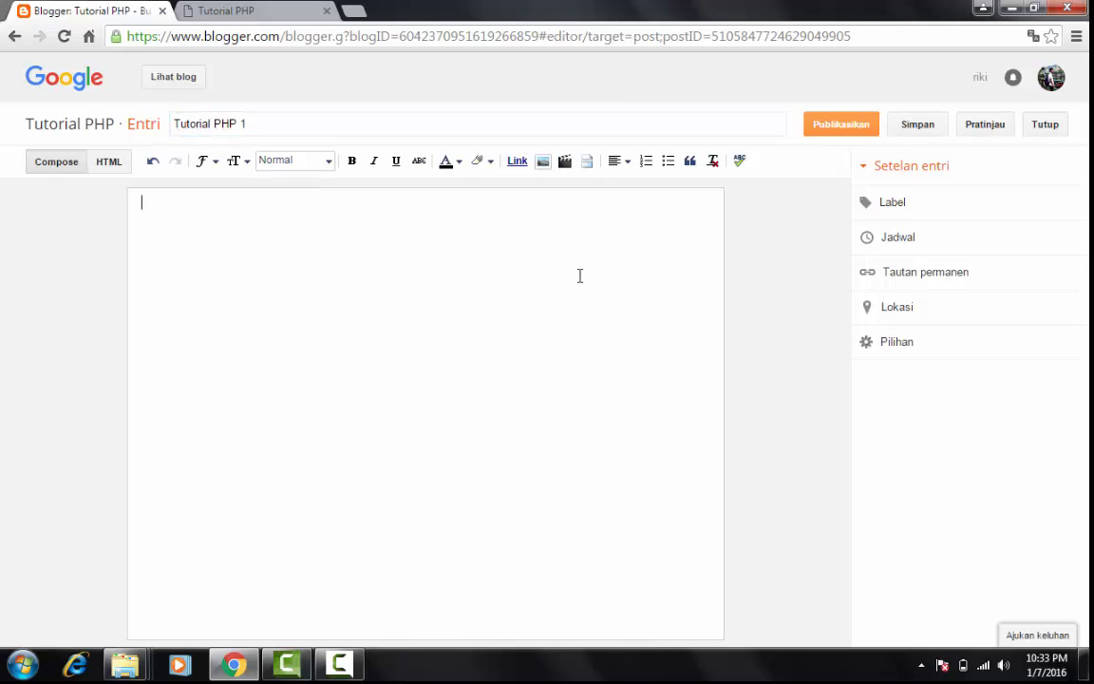
# Add the label "tutorial-php" to the post
pyautogui.click(836, 205)
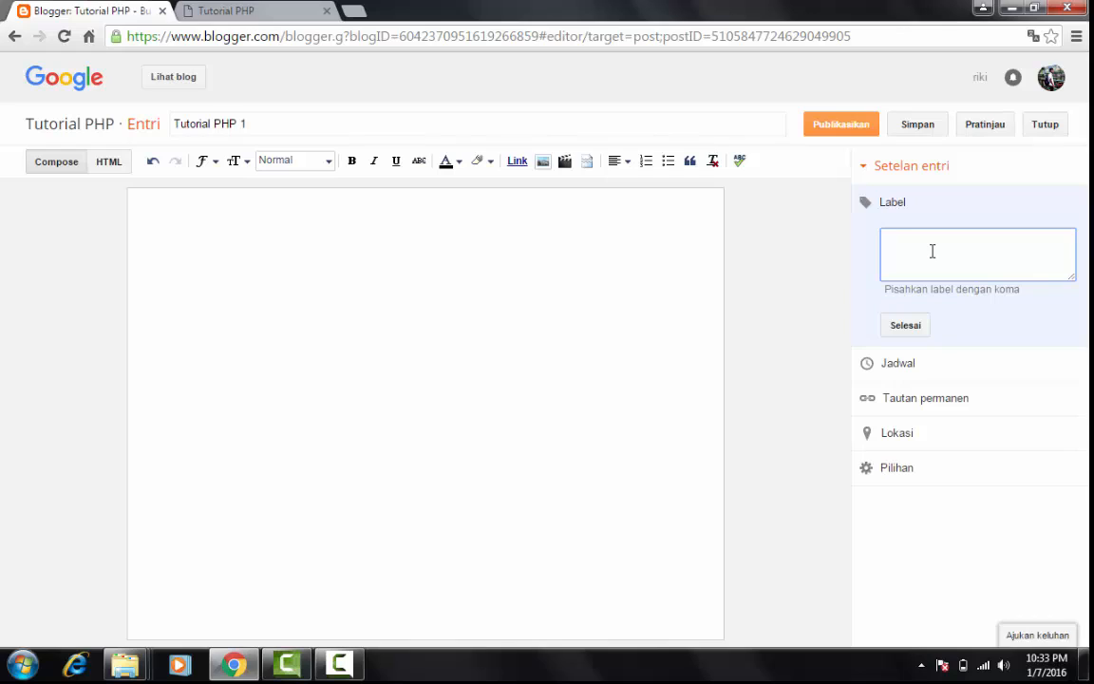
pyautogui.write('rial-php-par')
pyautogui.hotkey('ctrl', 'shift', 'Left')
pyautogui.press('BackSpace')
pyautogui.press('BackSpace')
# Write "Tutorial php 1" as the first line of the post body and make it bold
pyautogui.click(561, 260)
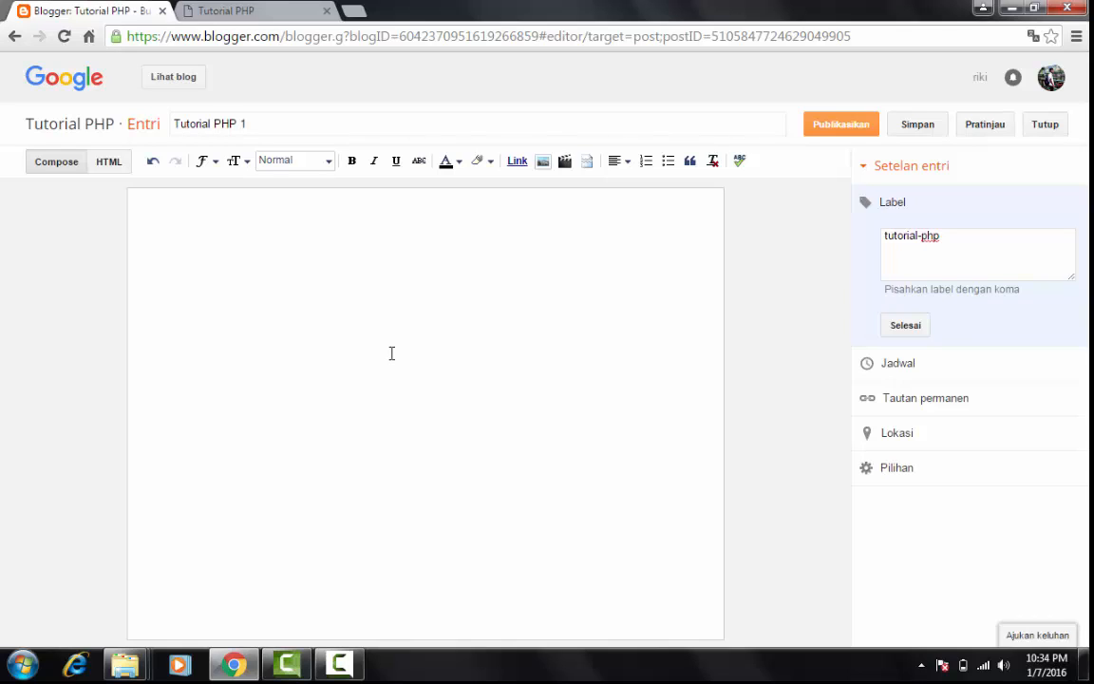
pyautogui.write('Tutorial php 1')
pyautogui.hotkey('ctrl', 'a')
pyautogui.hotkey('ctrl', 'b')
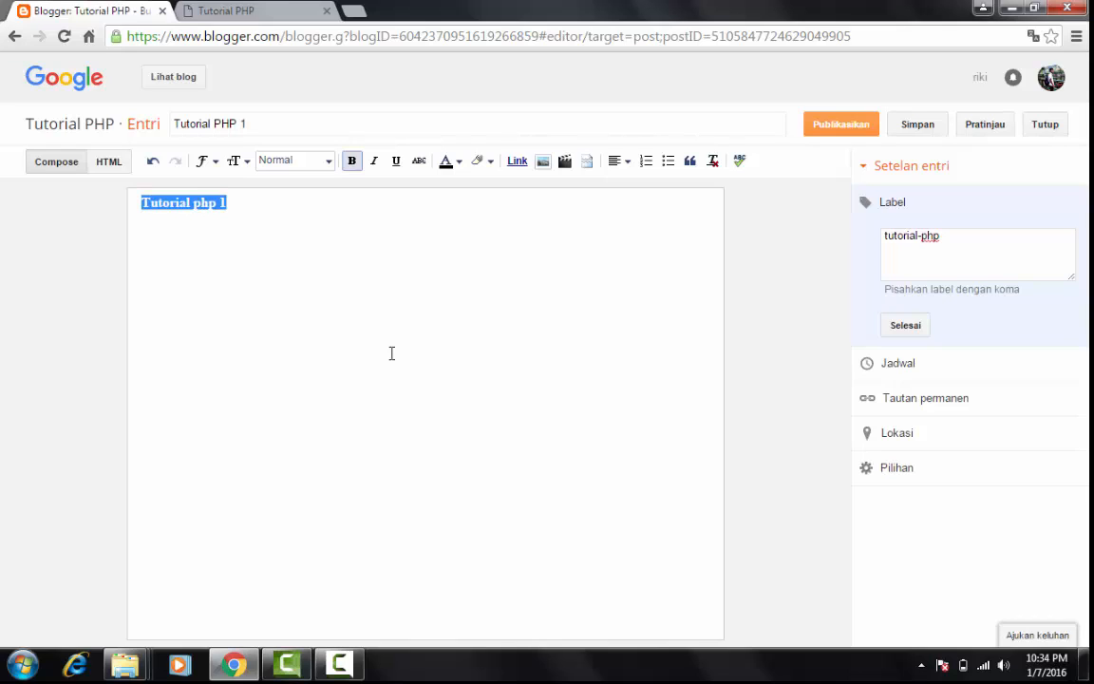
# Below the heading, after a blank line, add the item "1. cara membuat variable"
pyautogui.click(392, 354)
pyautogui.write('1.')
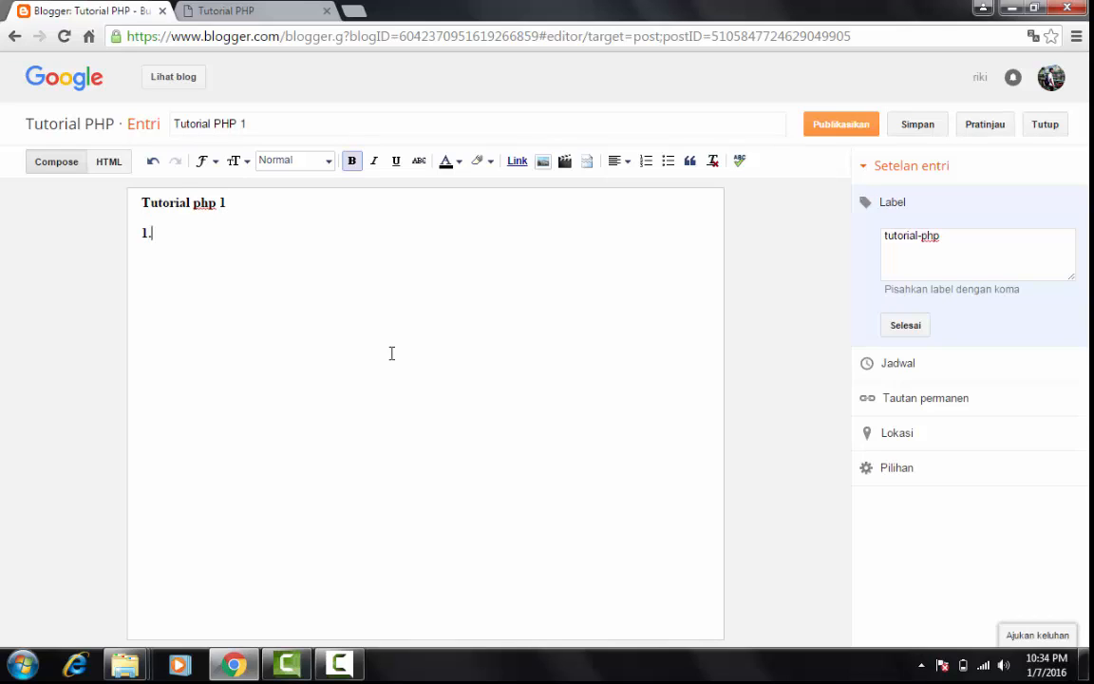
pyautogui.press('Tab')
pyautogui.click(374, 303)
pyautogui.write('cara membuat va')
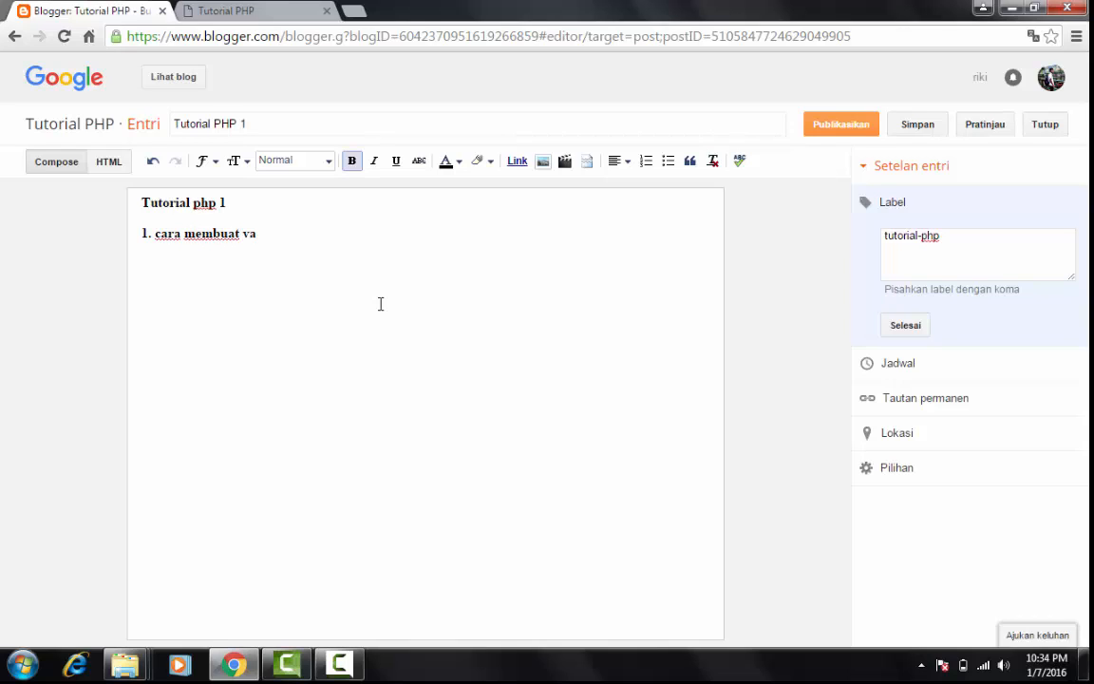
pyautogui.write('rialb')
pyautogui.press('BackSpace')
pyautogui.press('BackSpace')
pyautogui.press('BackSpace')
pyautogui.write('ble ')
pyautogui.write('2.')
pyautogui.write(' cara membuat')
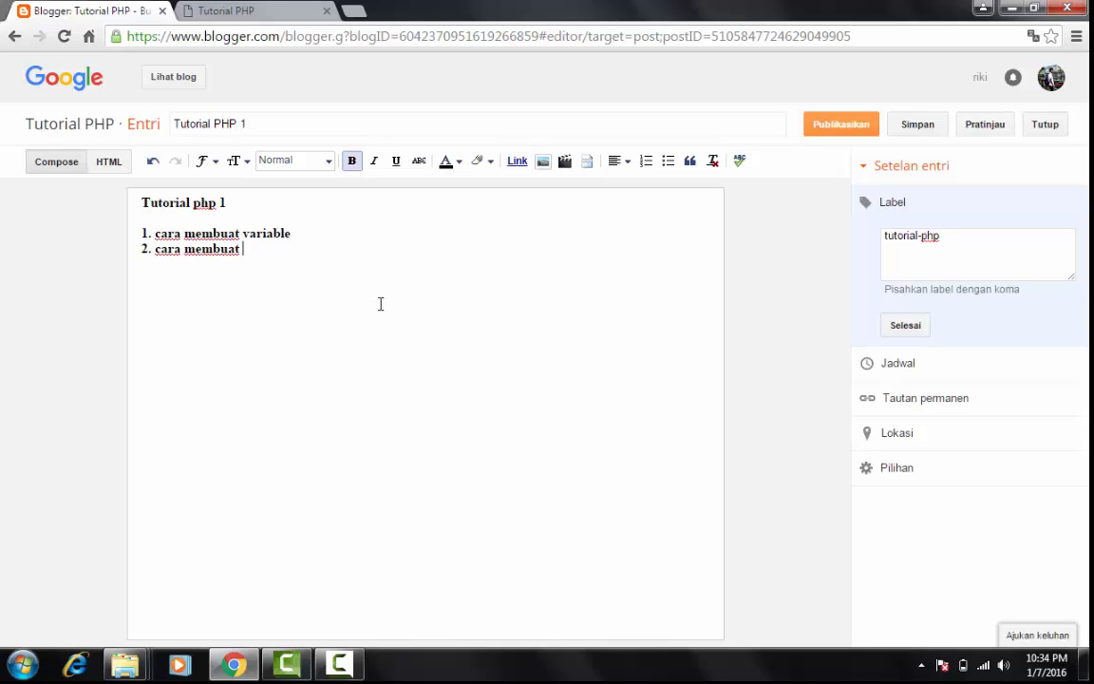
# Add the second item "2. cara membuat konstanta" on the following line of the post body
pyautogui.press('BackSpace')
pyautogui.press('BackSpace')
pyautogui.press('BackSpace')
pyautogui.press('BackSpace')
pyautogui.press('BackSpace')
pyautogui.press('BackSpace')
pyautogui.press('BackSpace')
pyautogui.press('BackSpace')
pyautogui.press('BackSpace')
pyautogui.press('BackSpace')
pyautogui.press('BackSpace')
pyautogui.press('BackSpace')
pyautogui.press('BackSpace')
pyautogui.press('BackSpace')
pyautogui.press('BackSpace')
pyautogui.press('BackSpace')
pyautogui.hotkey('ctrl', 'z')
pyautogui.write('kontanta')
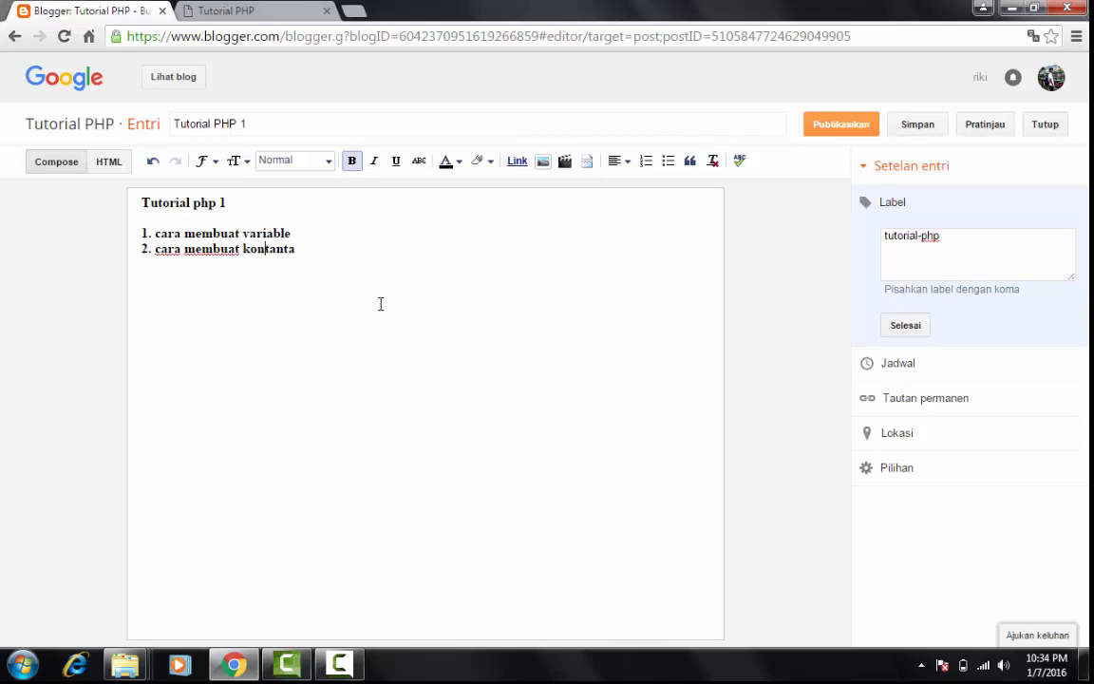
pyautogui.write('s')
# Add the closing line "dan lain - lain" below the two items, separated by a blank line
pyautogui.press('Return')
pyautogui.press('Return')
pyautogui.write('dan lain')
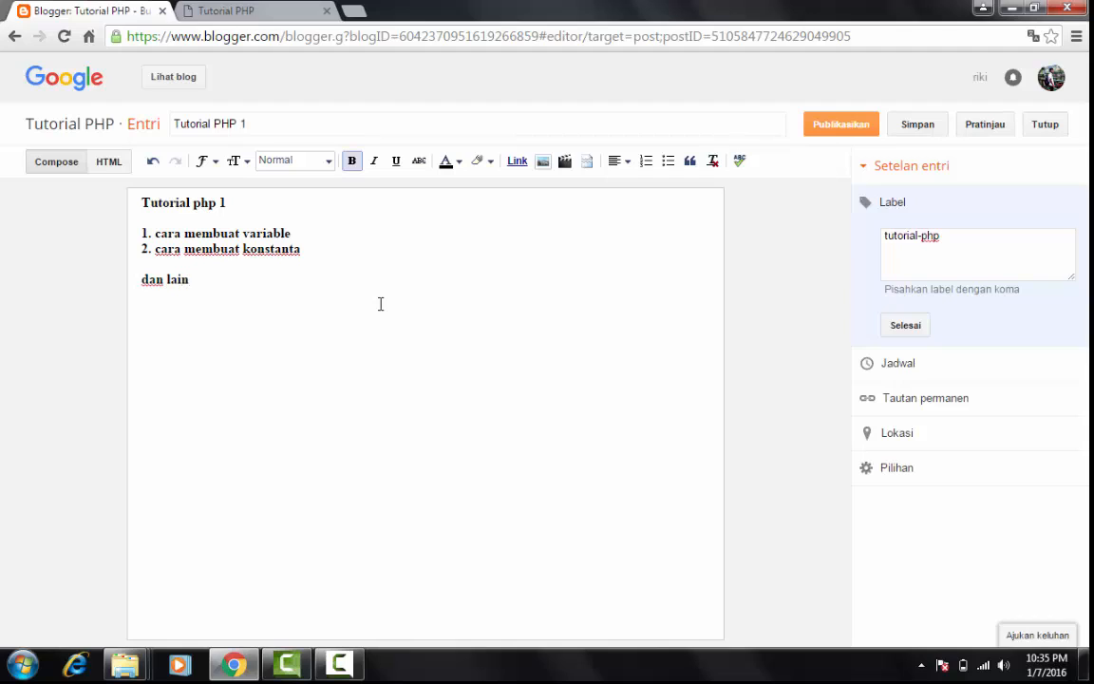
pyautogui.write(' - lia')
pyautogui.write('ain')
pyautogui.hotkey('shift', 'Home')
pyautogui.press('BackSpace')
pyautogui.press('BackSpace')
pyautogui.press('BackSpace')
pyautogui.click(283, 205)
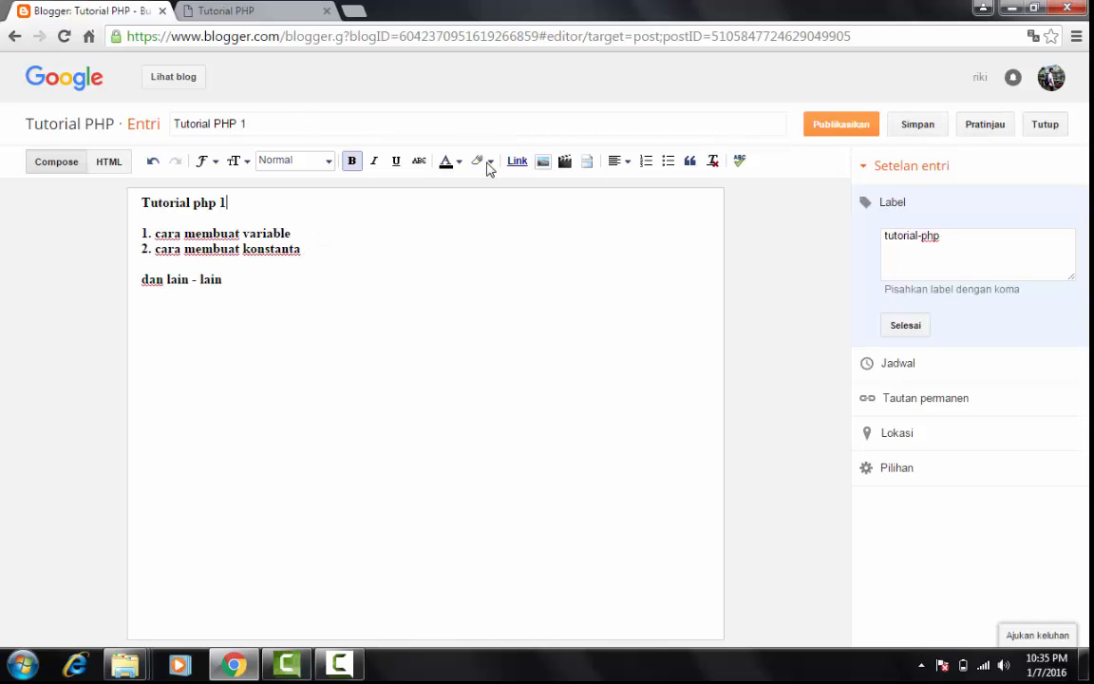
# Publish the post "Tutorial PHP 1" and dismiss the Windows color scheme message over the Google+ sharing dialog
pyautogui.click(905, 135)
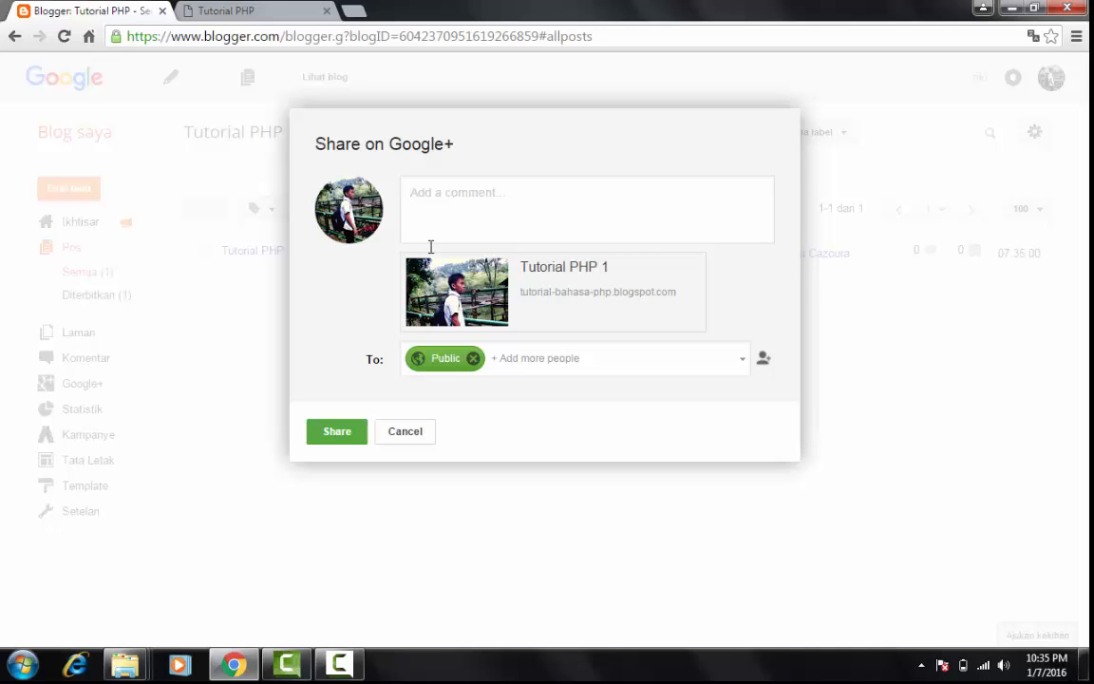
pyautogui.click(580, 191)
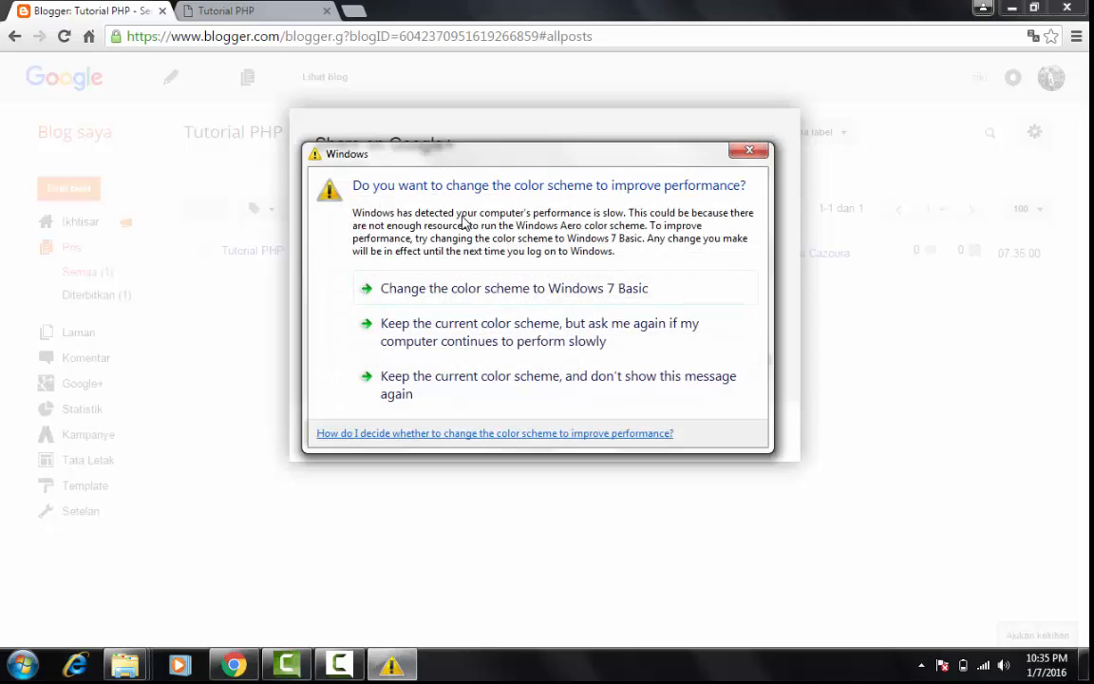
pyautogui.click(746, 152)
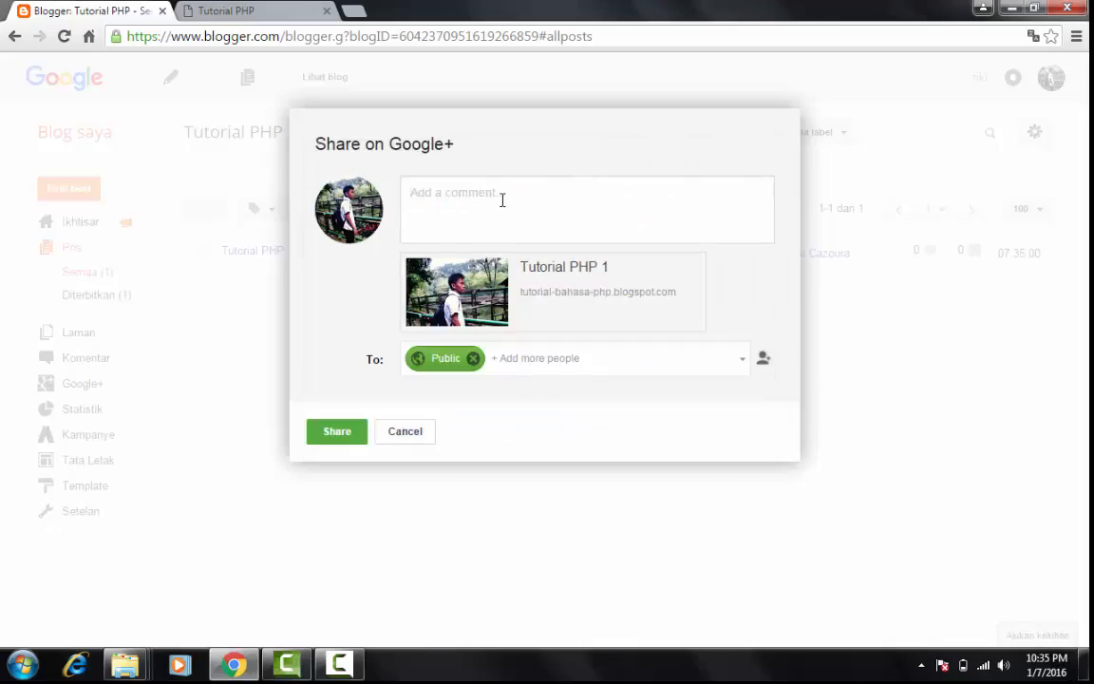